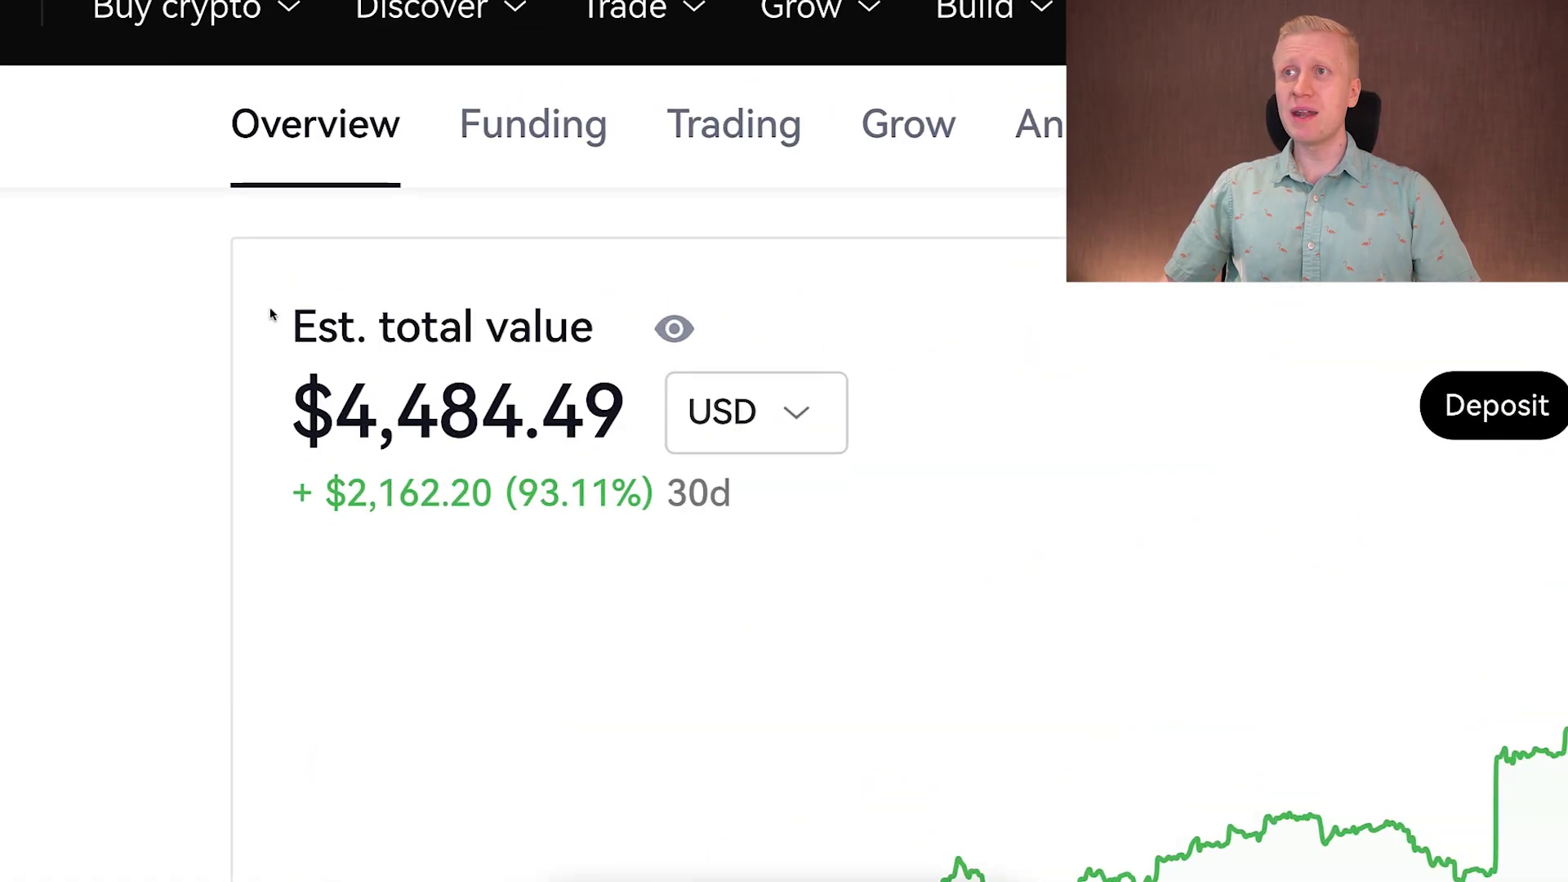
Highlight the $4,484.49 Est. total value on the Exchange Assets Overview page
{"action": "left_click_drag", "start_coordinate": [272, 315], "coordinate": [850, 537]}
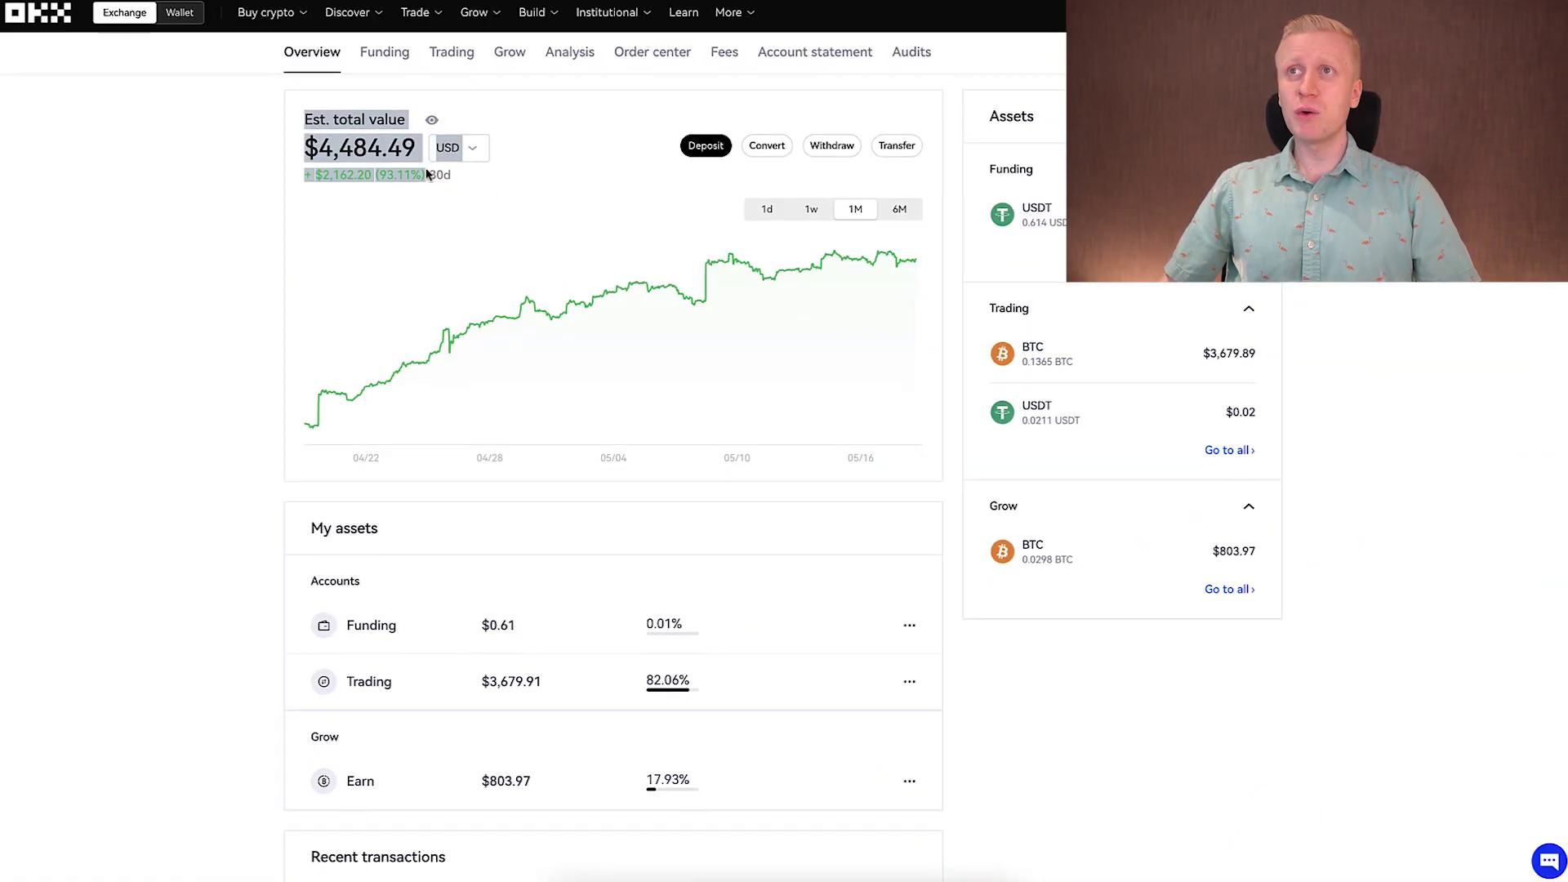
Clear the highlight and switch the top bar from Exchange to Wallet
{"action": "left_click", "coordinate": [356, 127]}
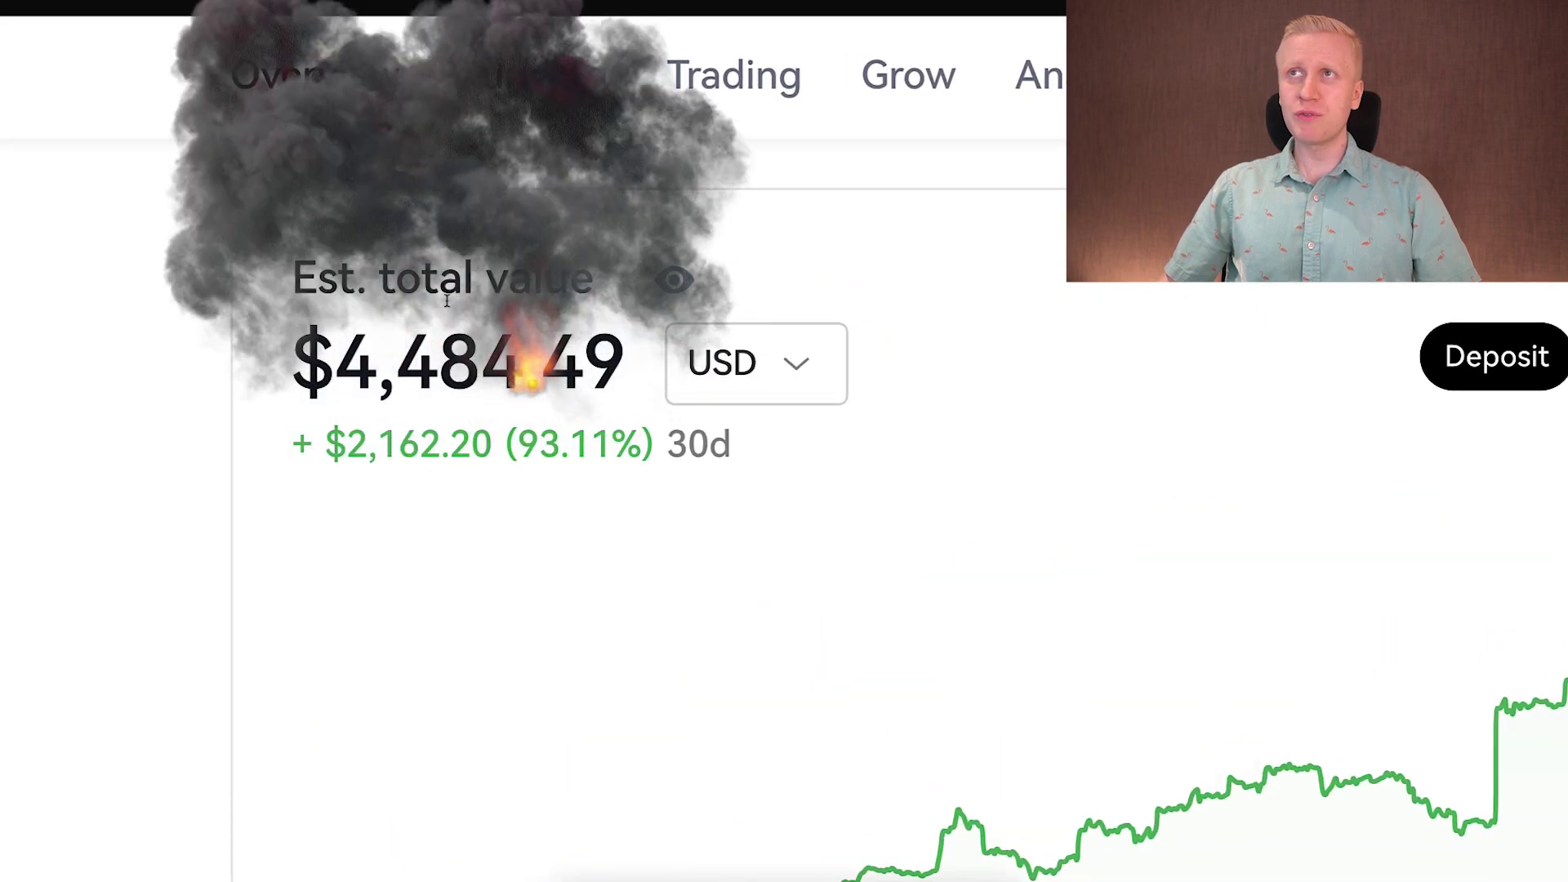
{"action": "left_click", "coordinate": [619, 63]}
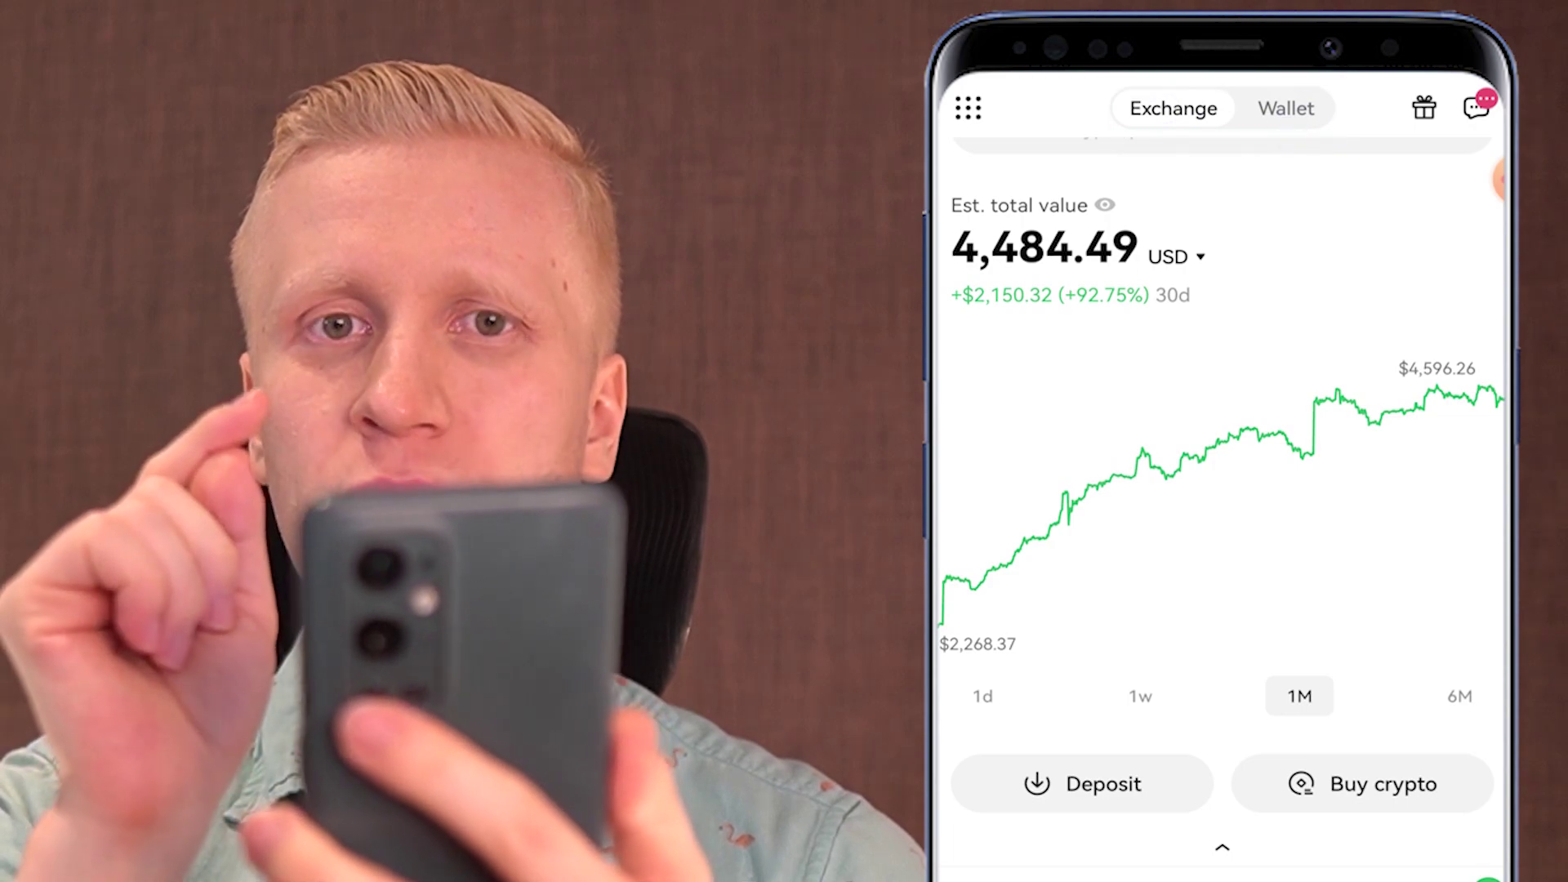
In the mobile app, switch from Exchange to the Web3 Wallet view
{"action": "left_click", "coordinate": [1290, 109]}
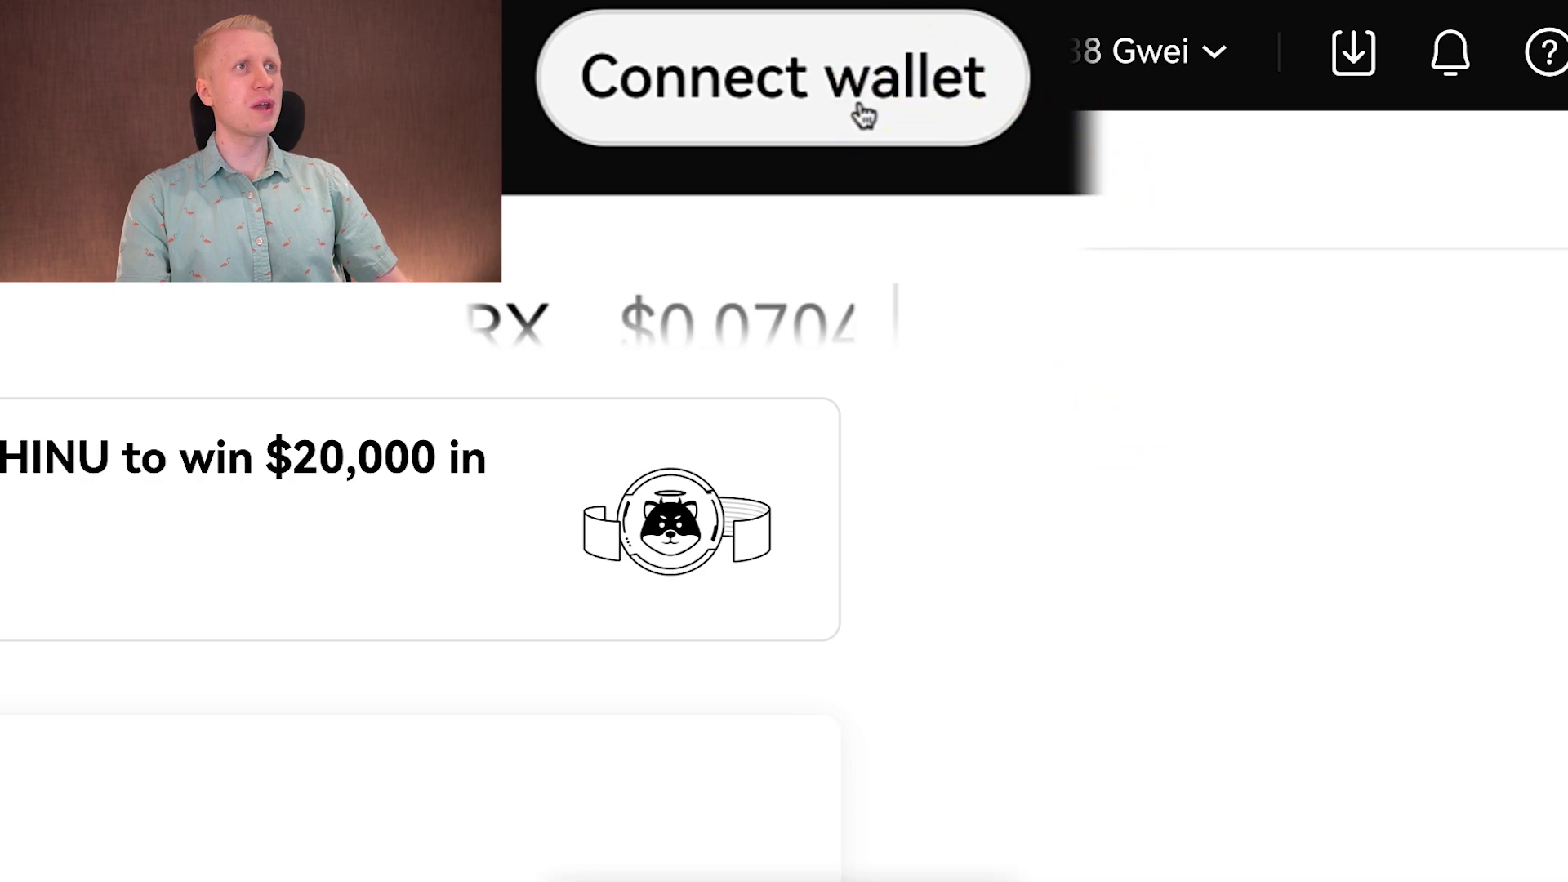
Start connecting a wallet, highlight the OKX Wallet extension option, then review Other wallets like MetaMask
{"action": "left_click", "coordinate": [864, 114]}
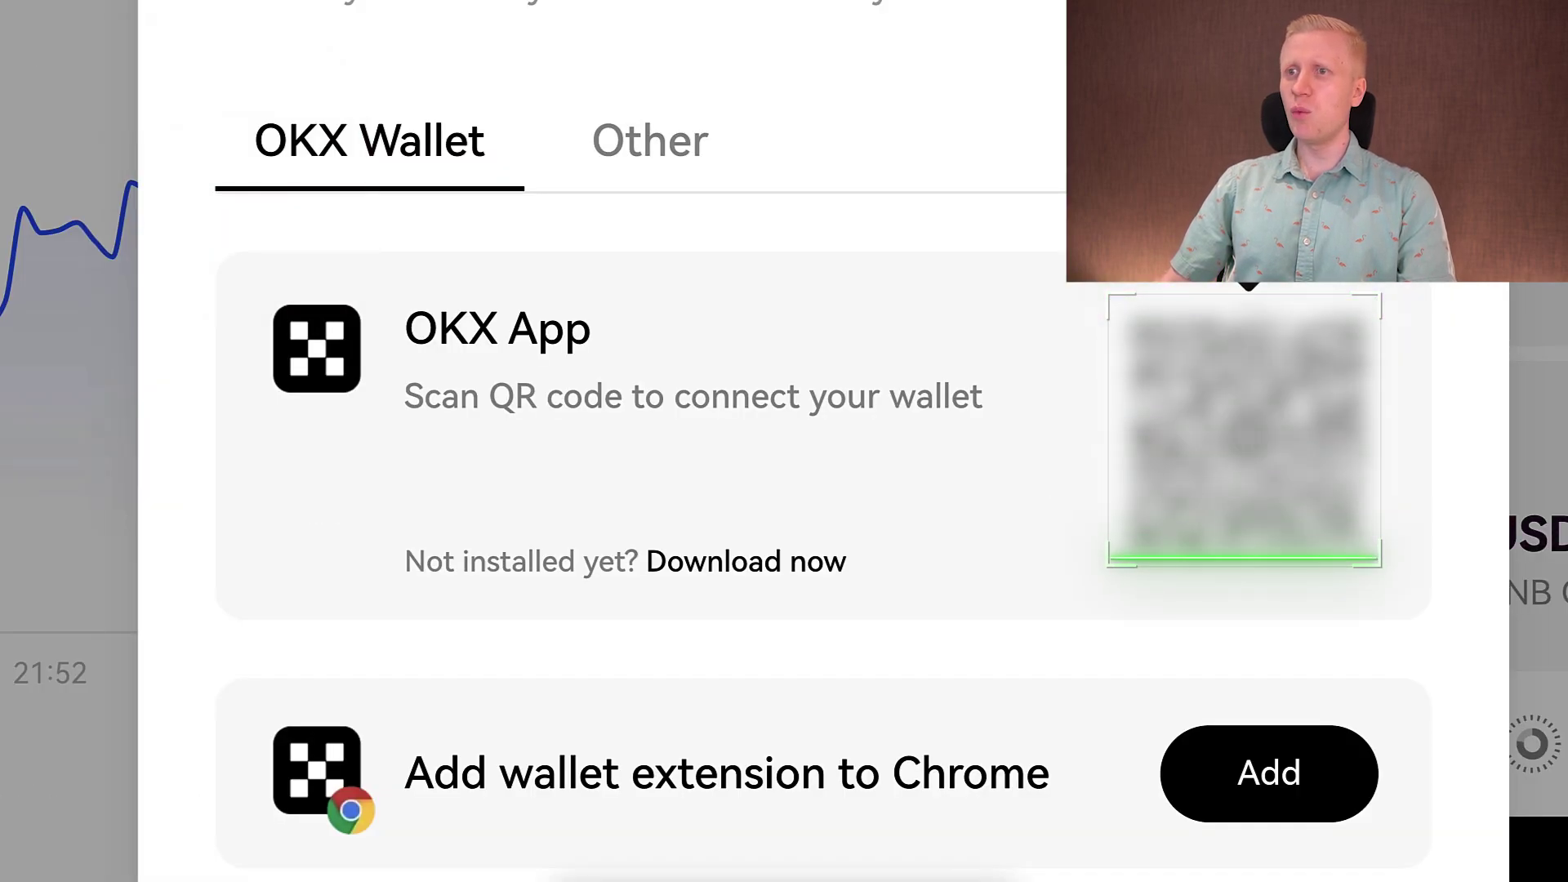
{"action": "left_click_drag", "start_coordinate": [453, 582], "coordinate": [1054, 580]}
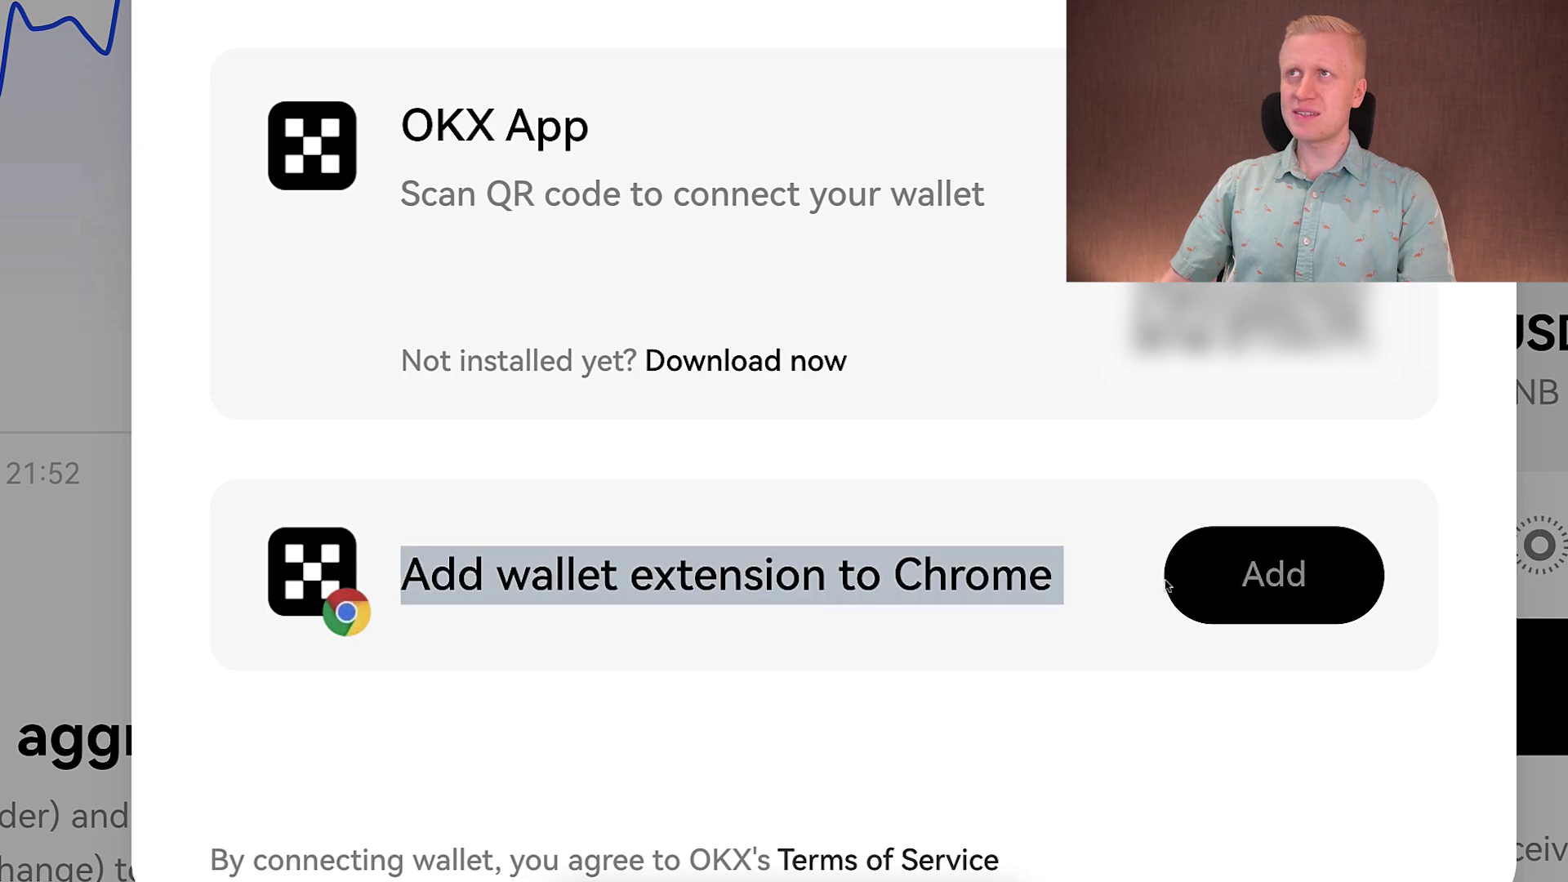
{"action": "left_click", "coordinate": [1278, 576]}
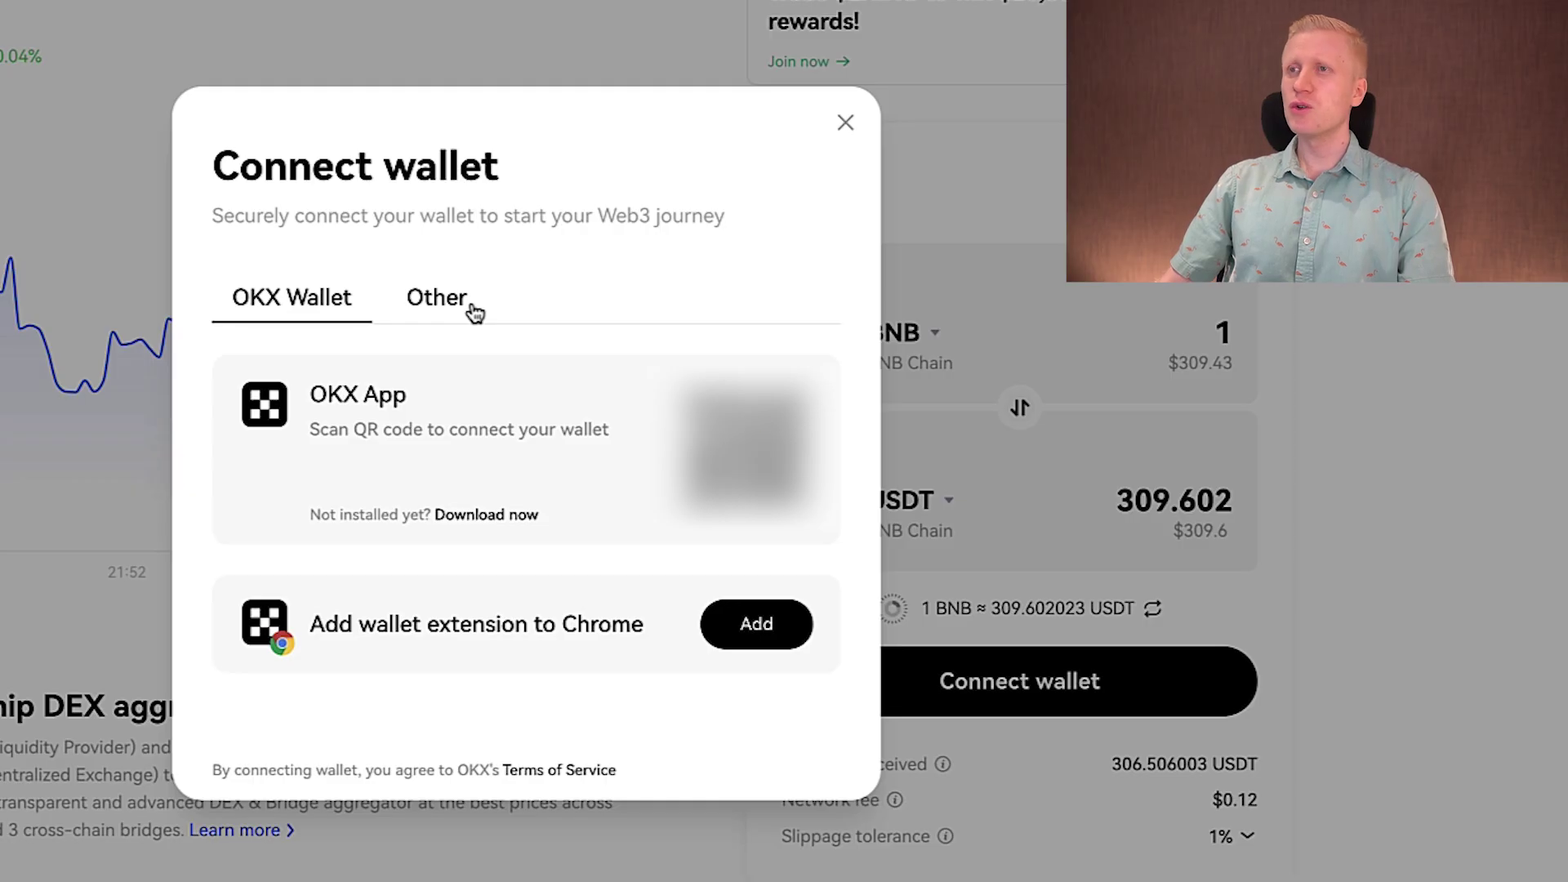
{"action": "left_click", "coordinate": [471, 304]}
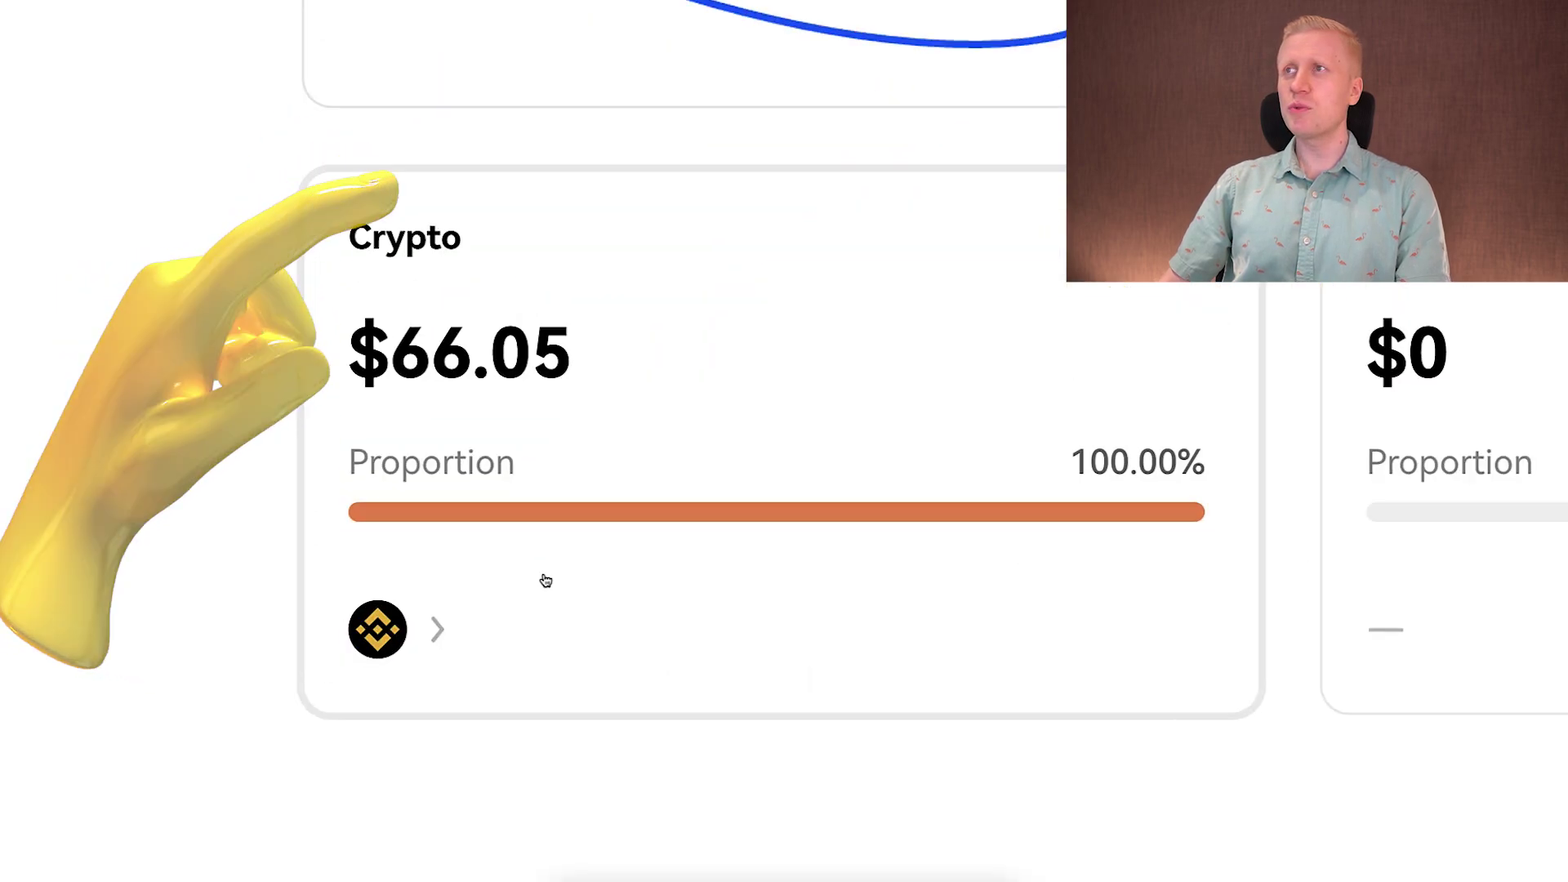
View the Crypto assets list, then open Trade to quote 1 BNB for about 309.57 USDT
{"action": "left_click", "coordinate": [546, 581]}
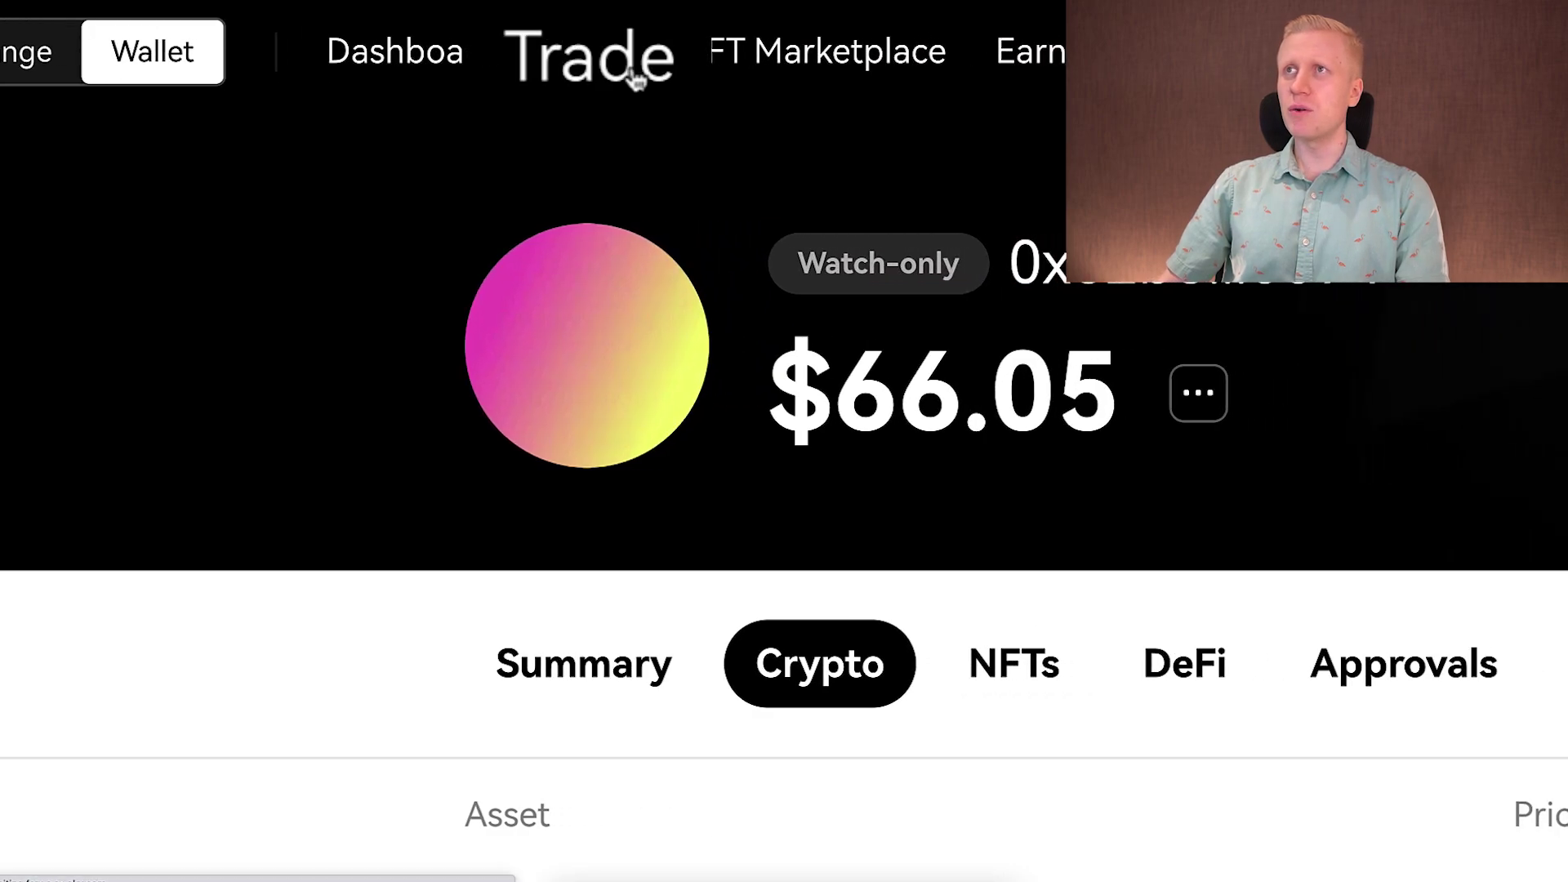
{"action": "left_click", "coordinate": [635, 80]}
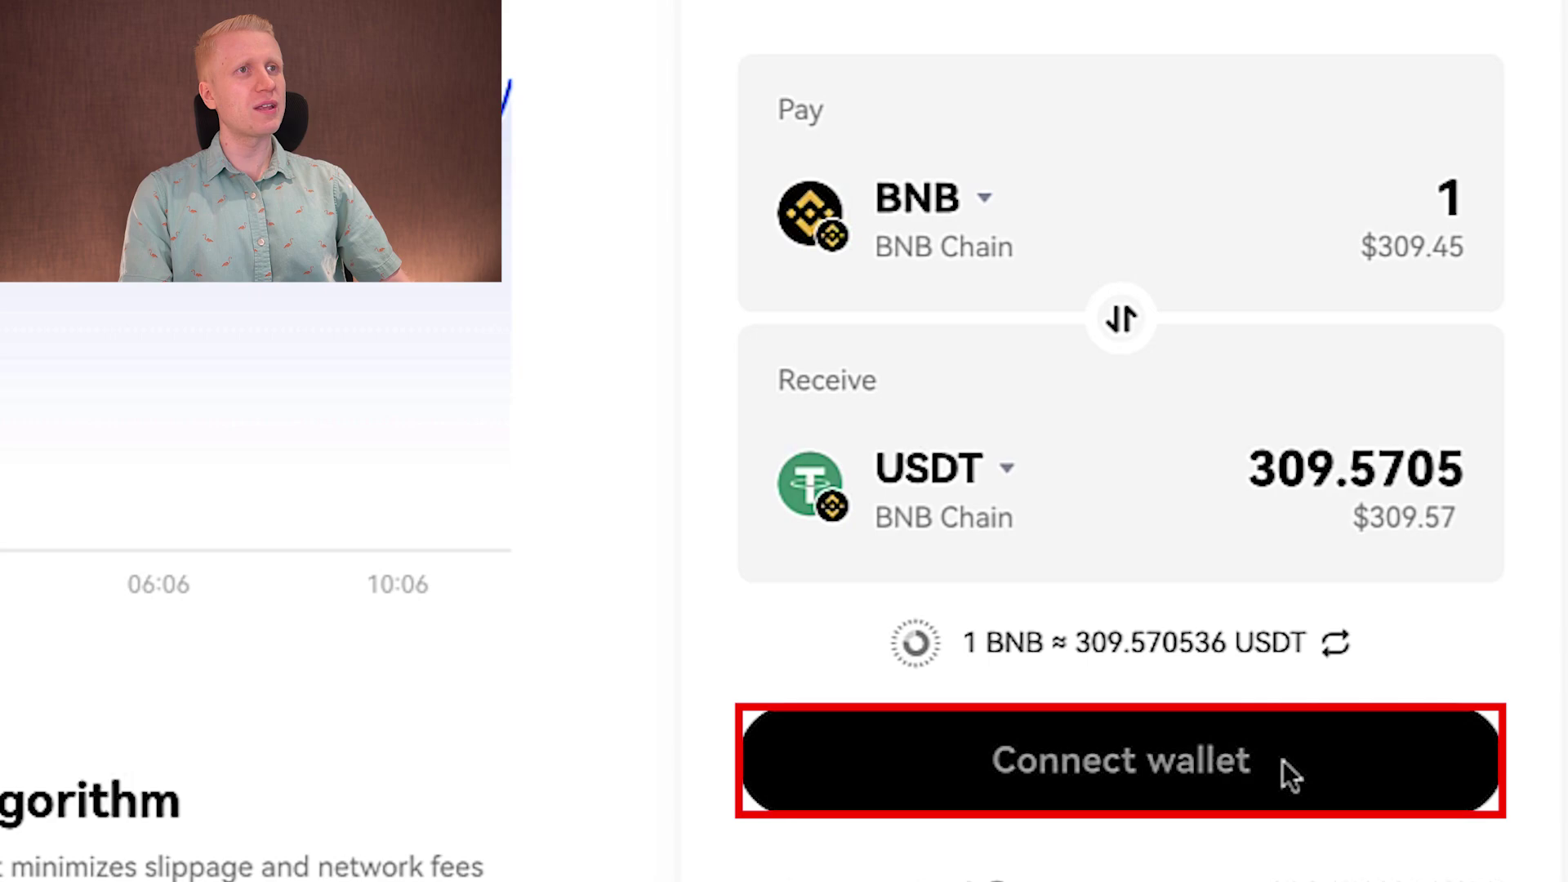
Connect MetaMask and swap 0.1 BNB for about 30.95 USDT, approving in MetaMask
{"action": "left_click", "coordinate": [1286, 771]}
{"action": "left_click", "coordinate": [947, 323]}
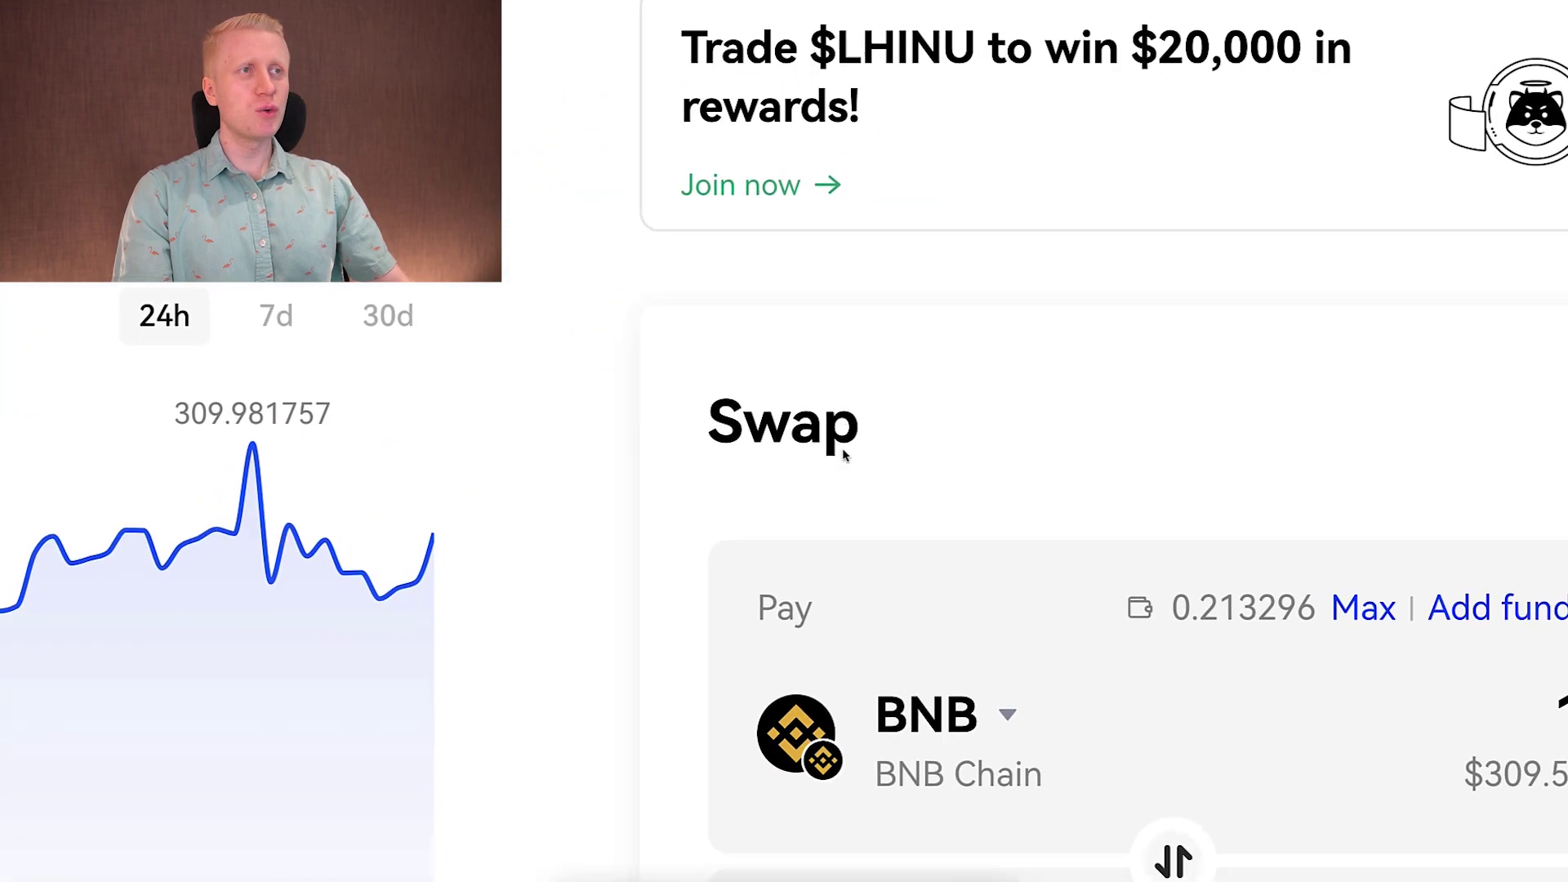
{"action": "left_click_drag", "start_coordinate": [1078, 85], "coordinate": [1013, 74]}
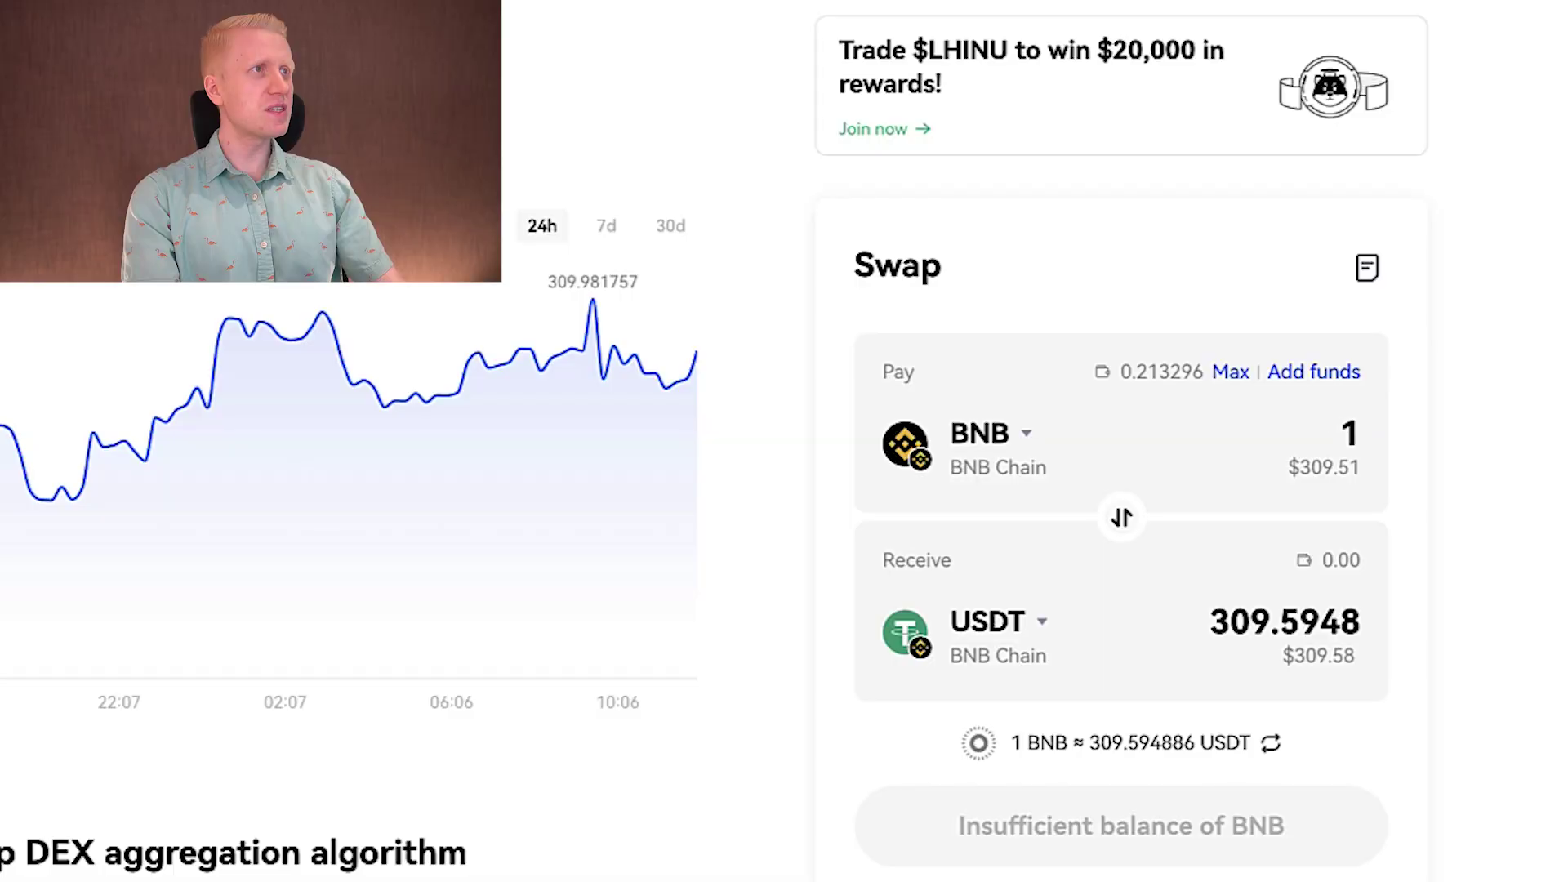
{"action": "key", "text": "BackSpace"}
{"action": "type", "text": "0.1"}
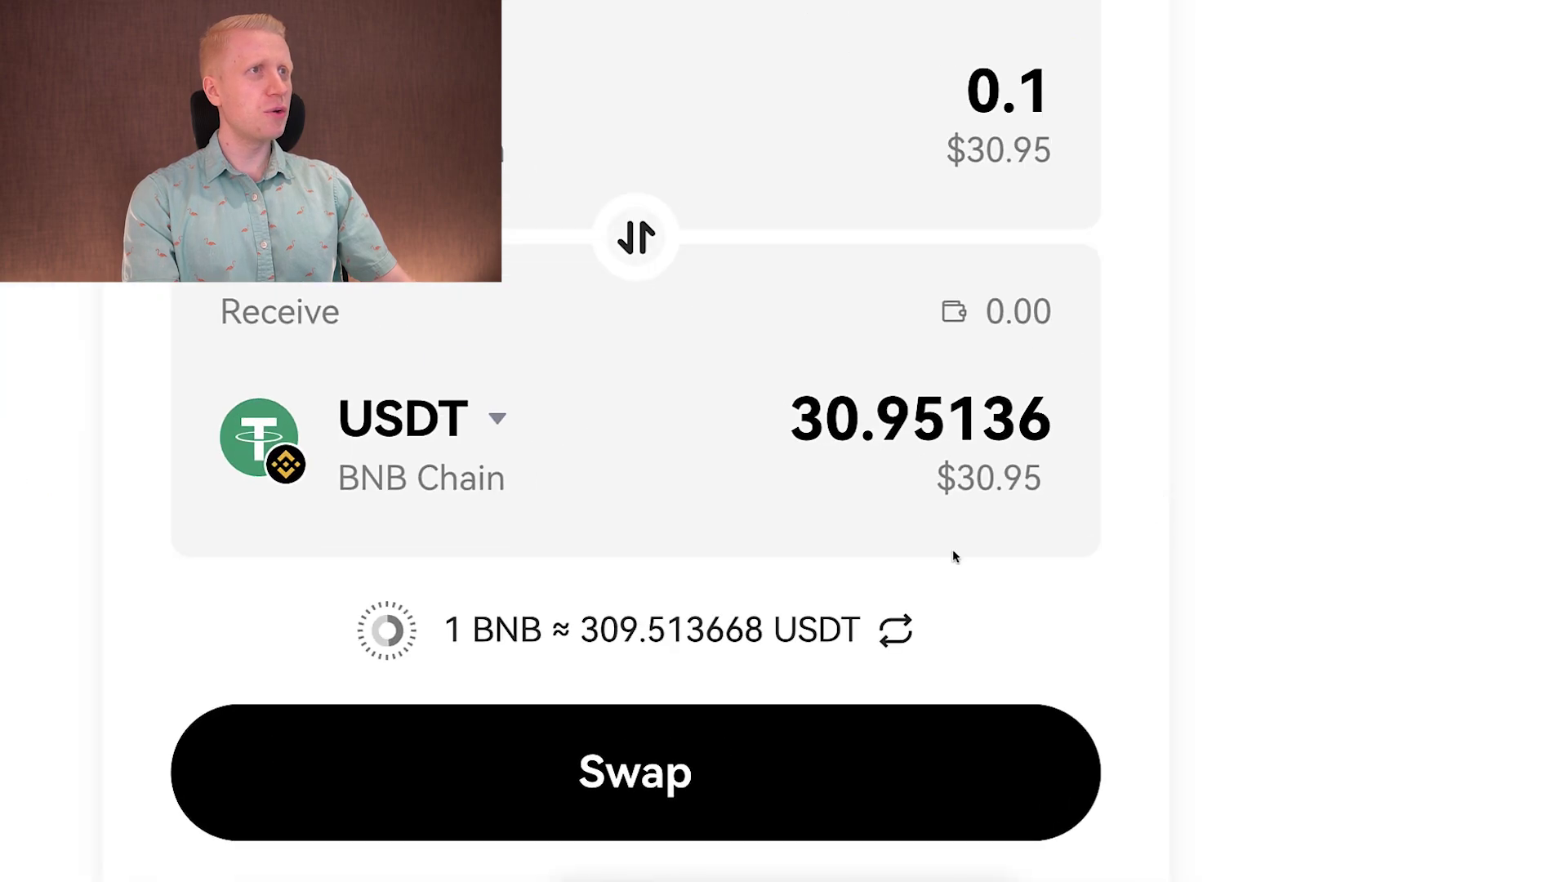
{"action": "left_click", "coordinate": [729, 773]}
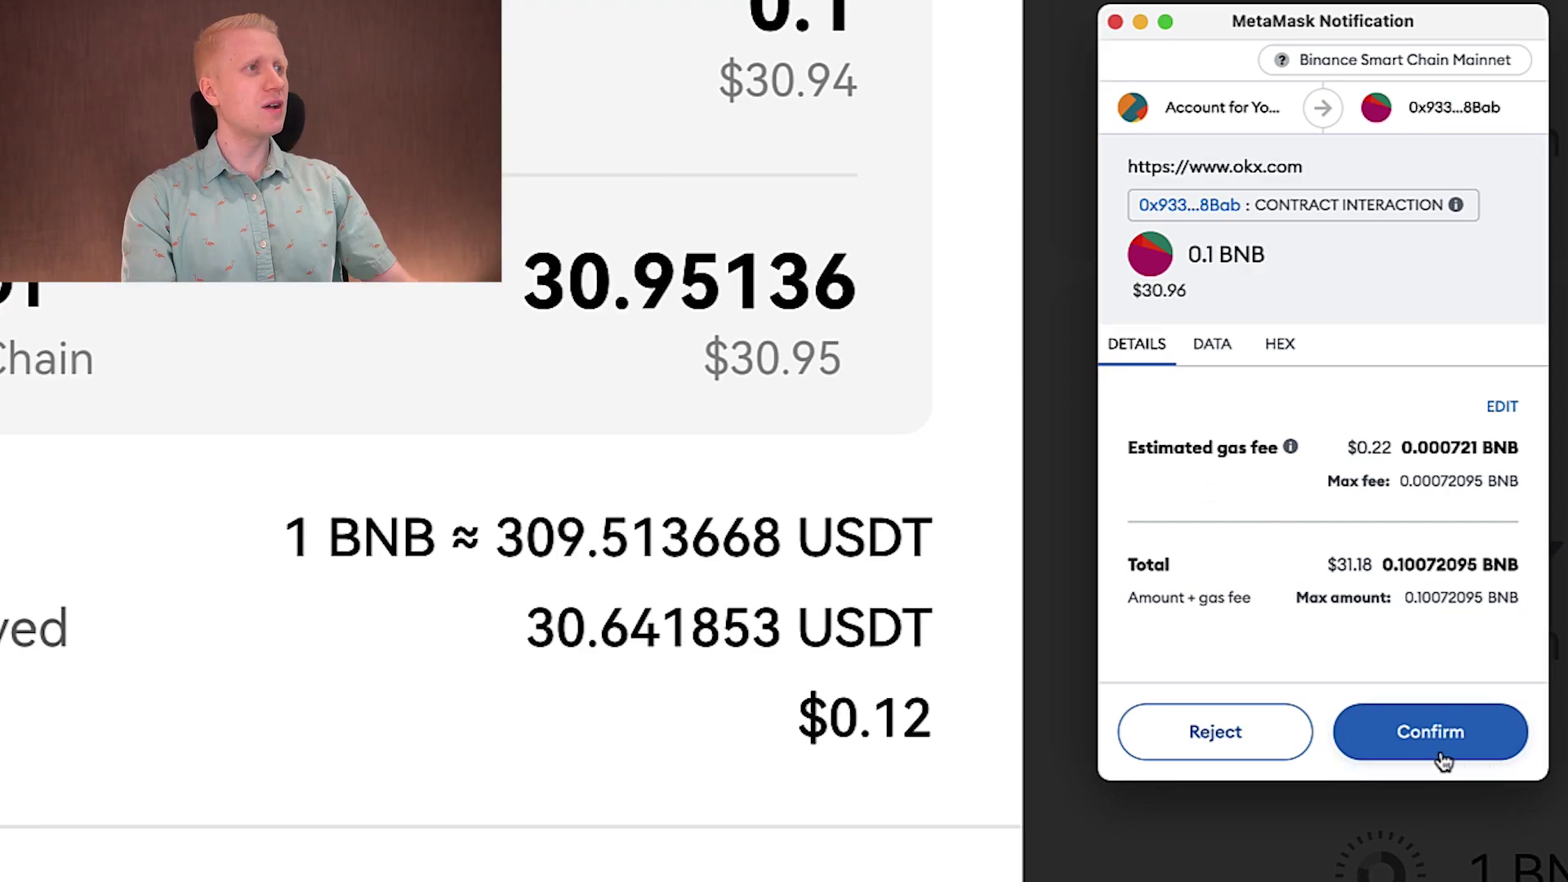
{"action": "left_click", "coordinate": [1444, 762]}
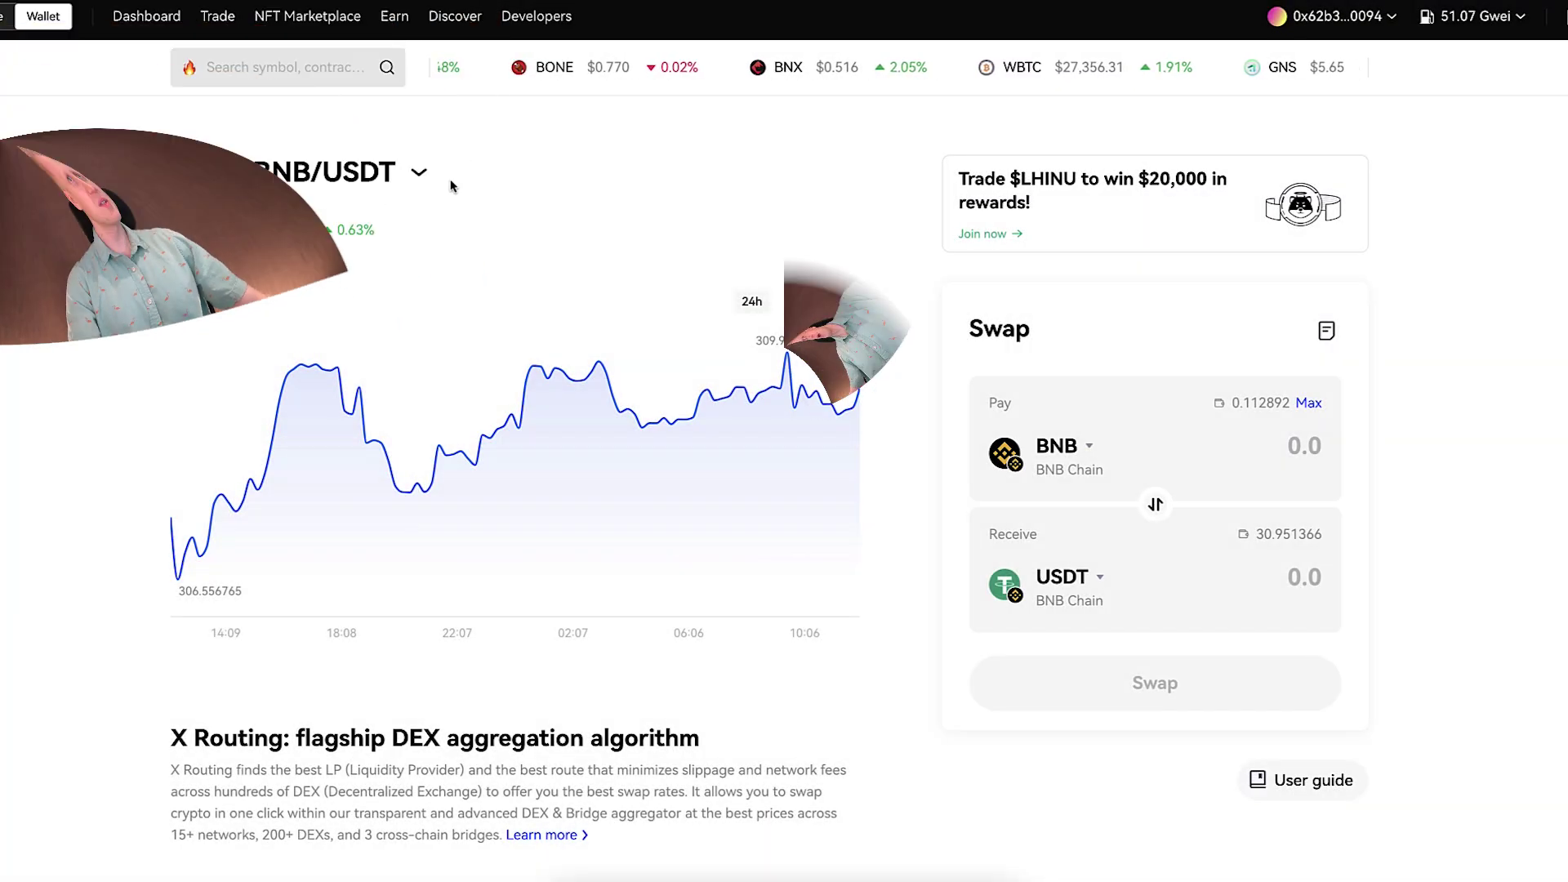
Return to the asset list, reopen the swap page, and browse the receive-token chain chips
{"action": "left_click", "coordinate": [246, 31]}
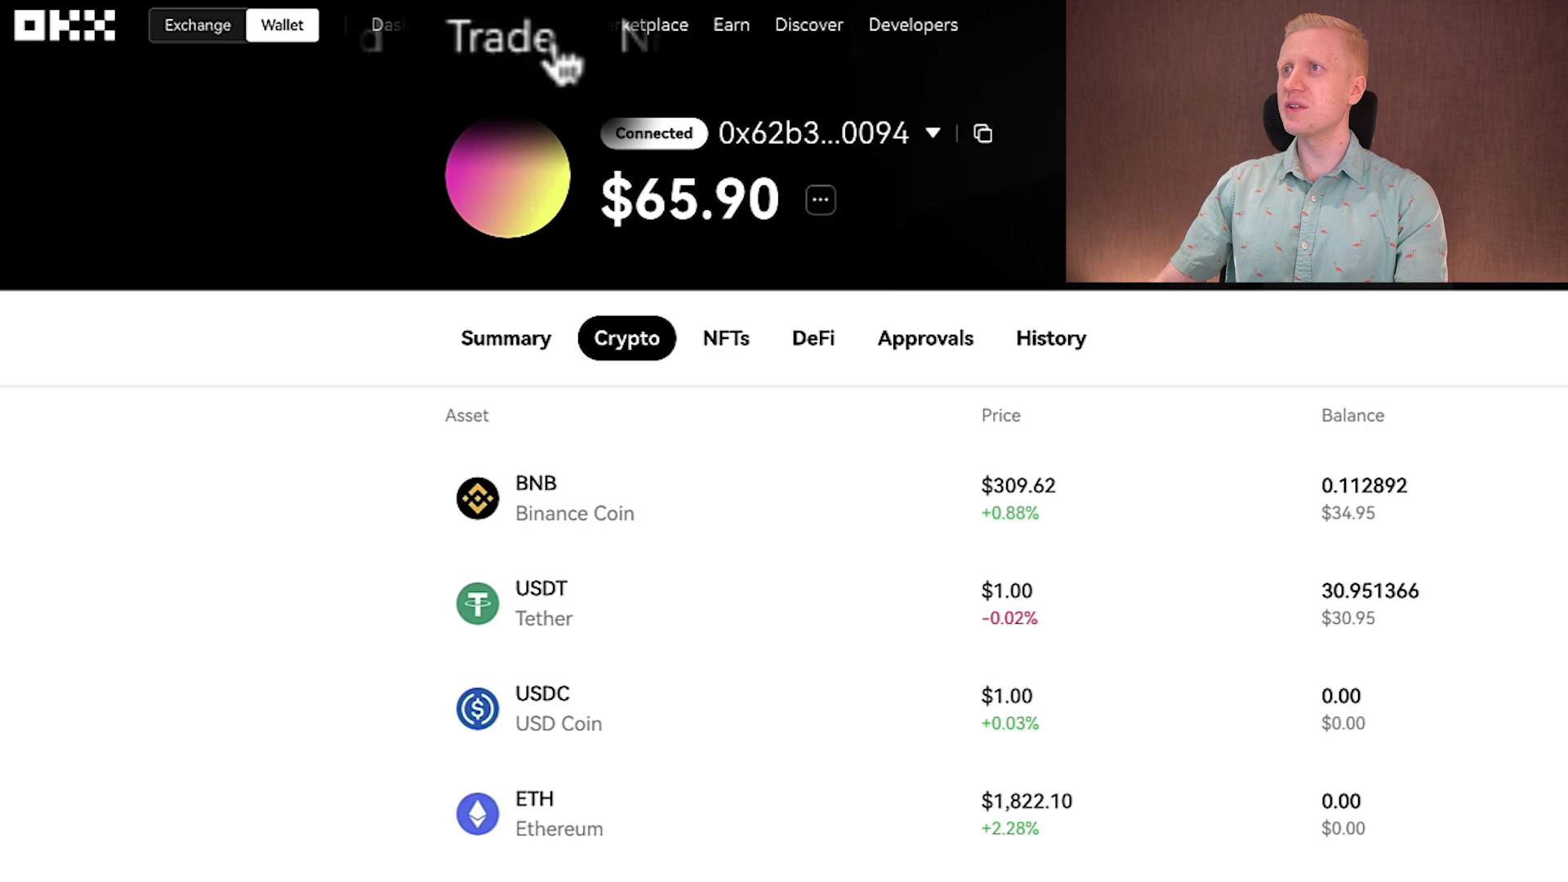
{"action": "left_click", "coordinate": [557, 51]}
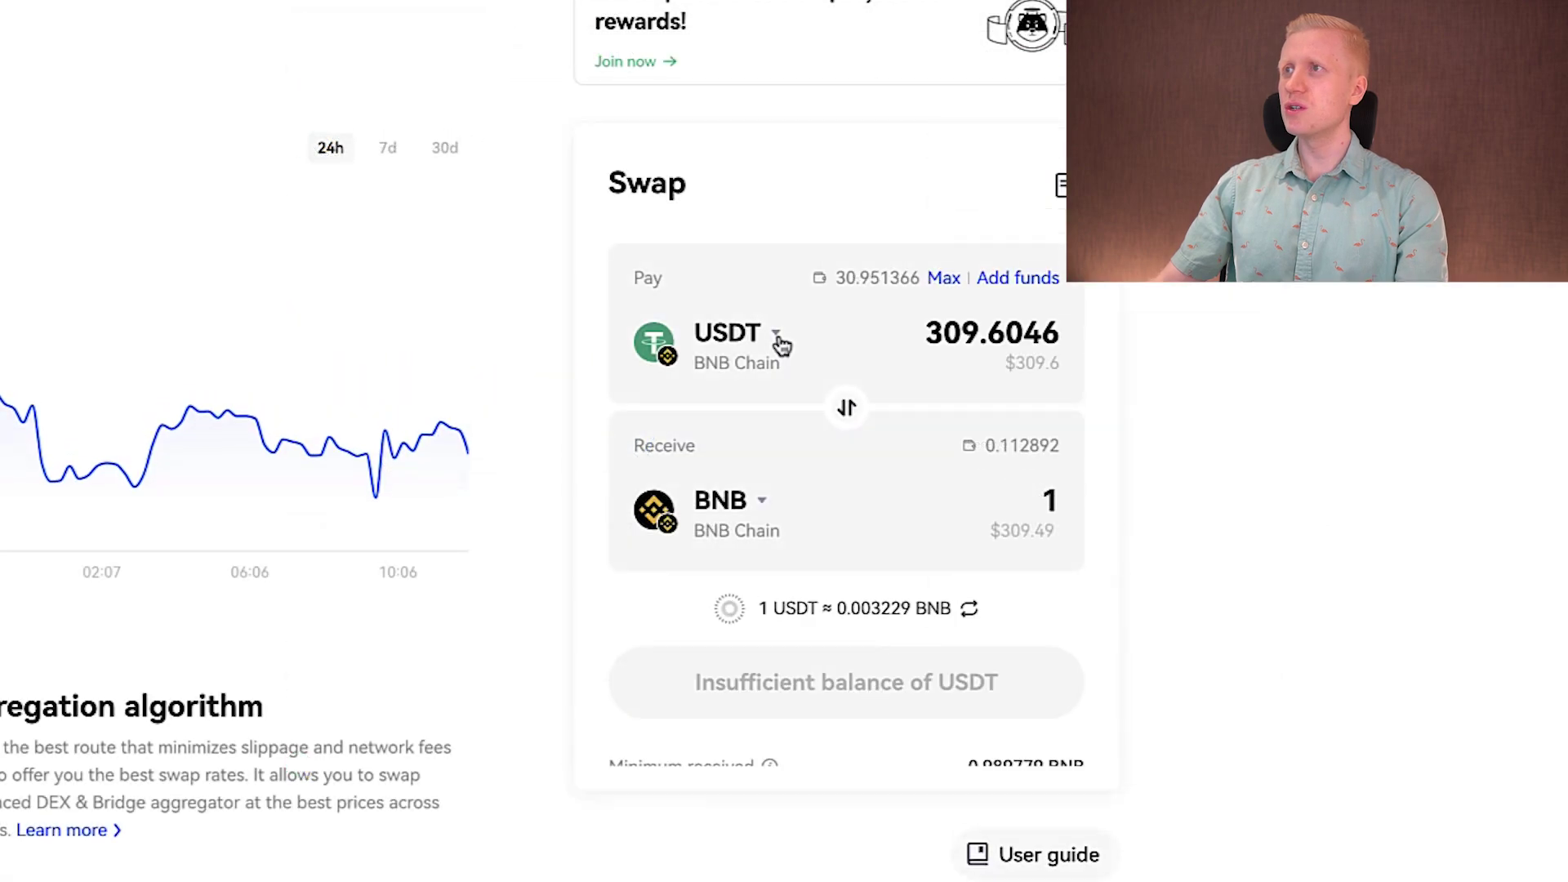
{"action": "left_click", "coordinate": [768, 490]}
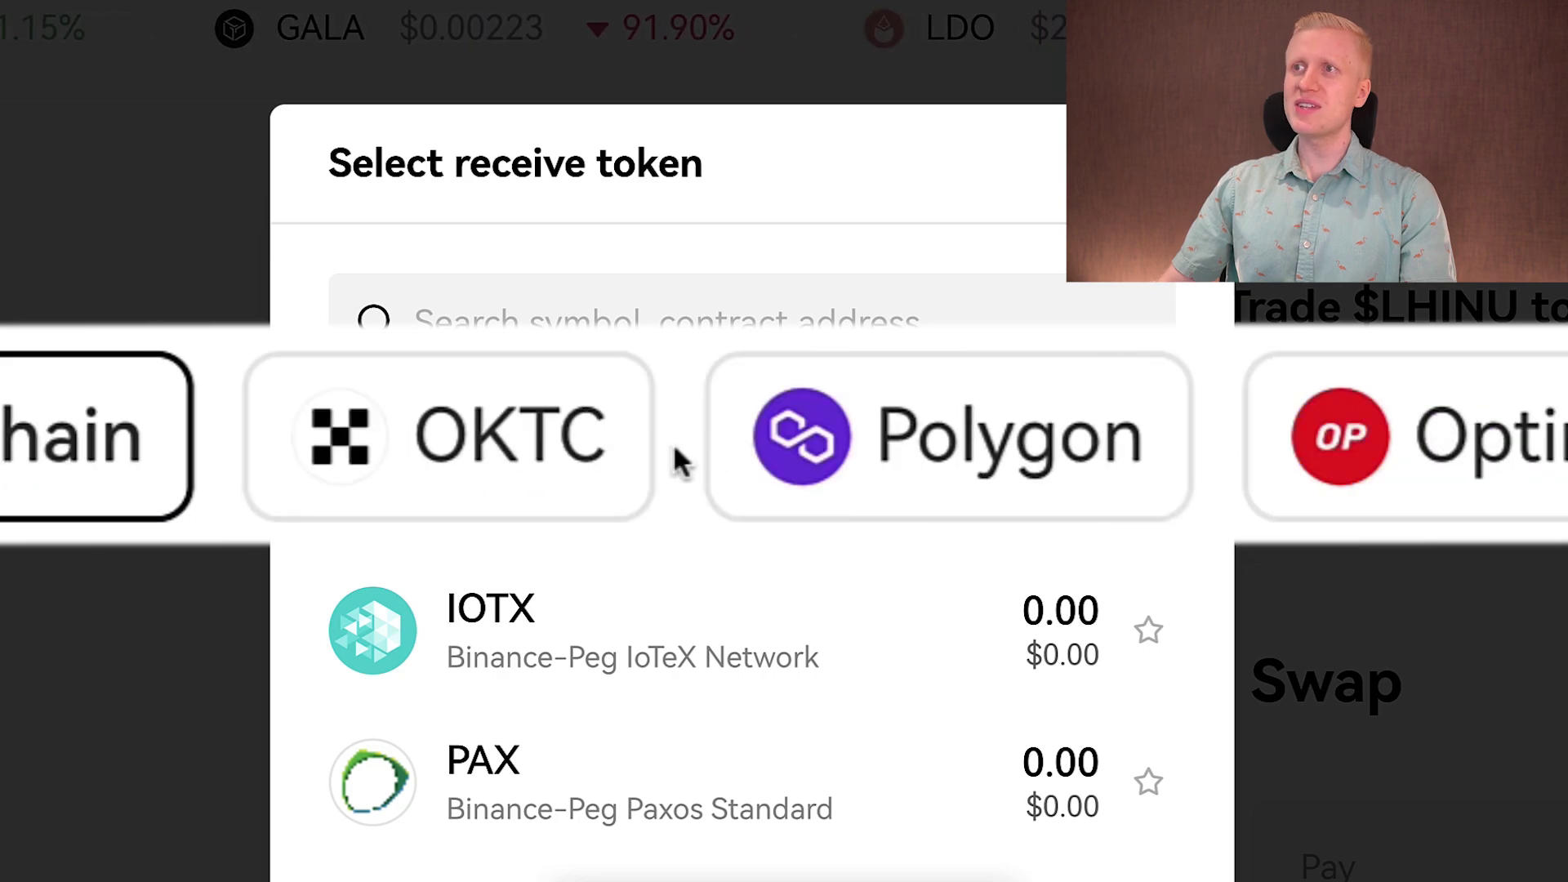
{"action": "scroll", "coordinate": [676, 458], "scroll_direction": "right", "scroll_amount": 5}
{"action": "scroll", "coordinate": [676, 459], "scroll_direction": "right", "scroll_amount": 8}
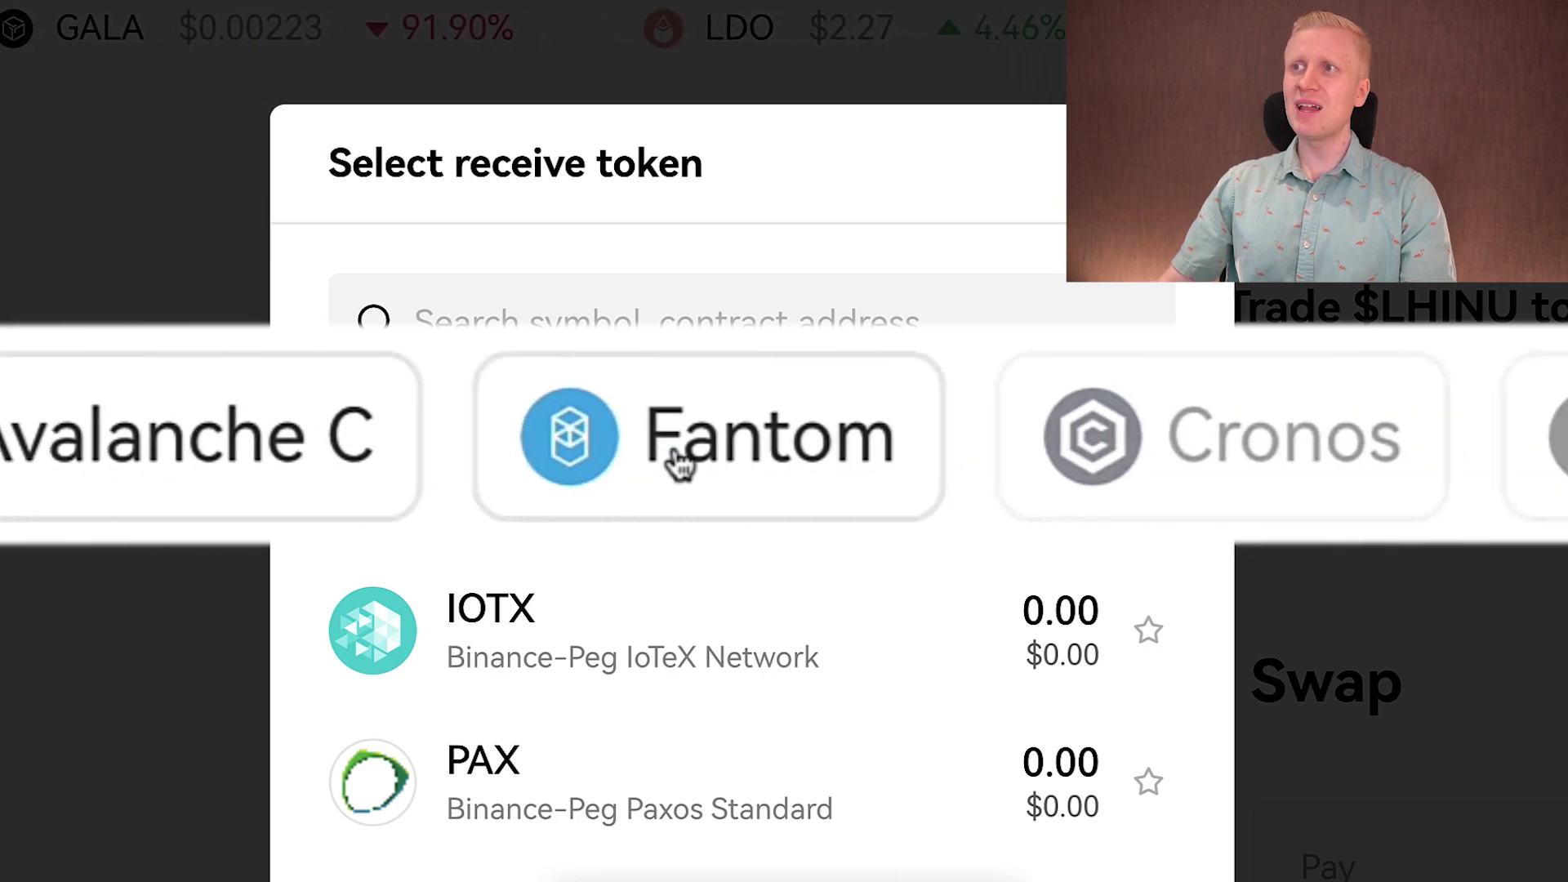
{"action": "scroll", "coordinate": [663, 464], "scroll_direction": "right", "scroll_amount": 3}
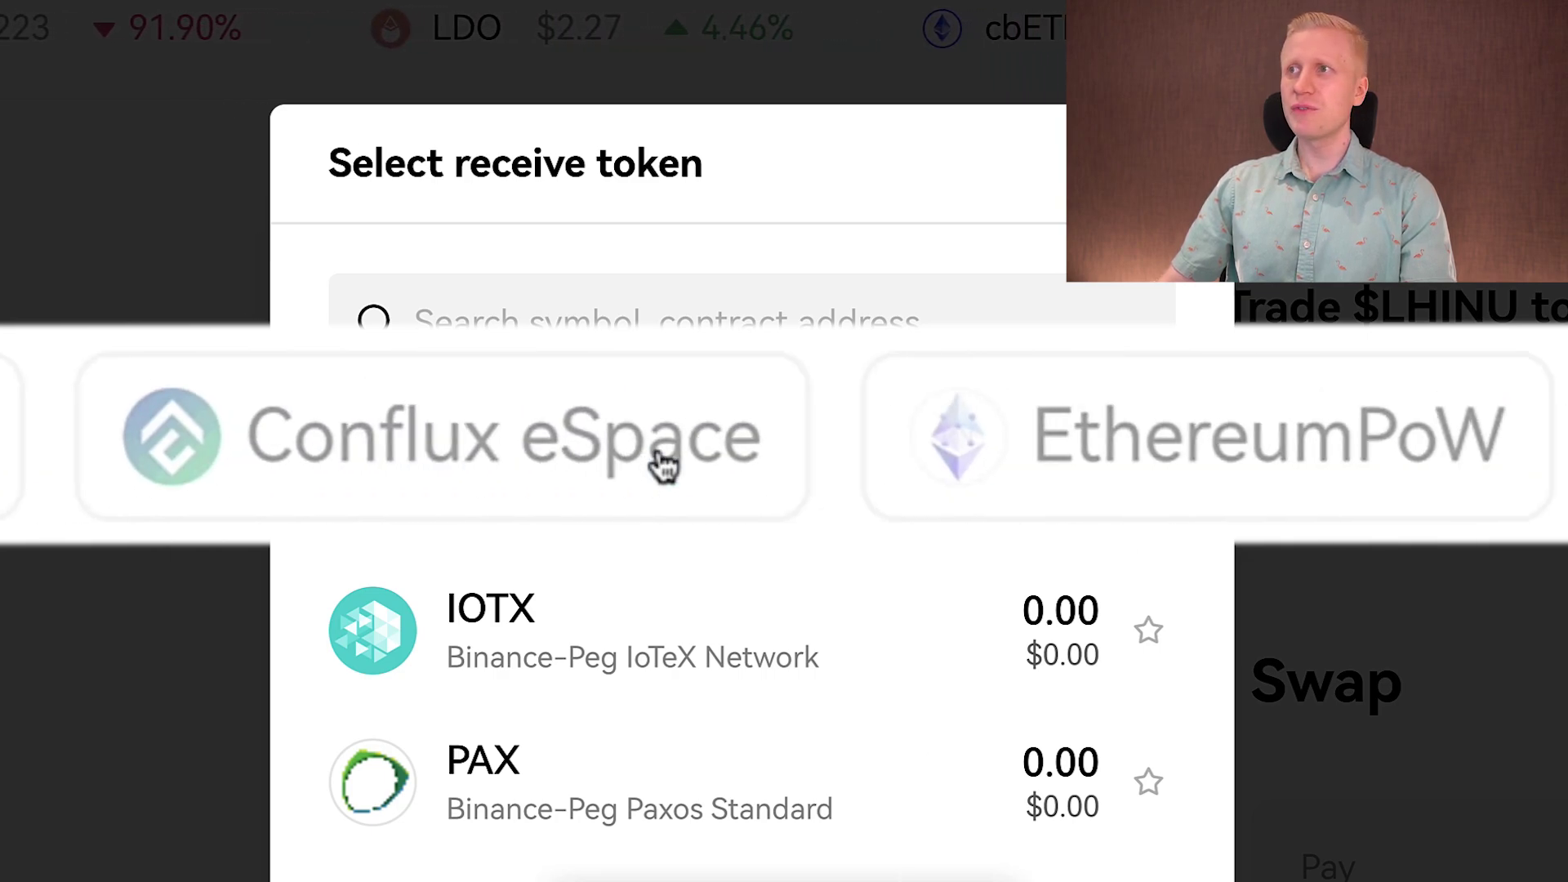
{"action": "scroll", "coordinate": [663, 464], "scroll_direction": "left", "scroll_amount": 8}
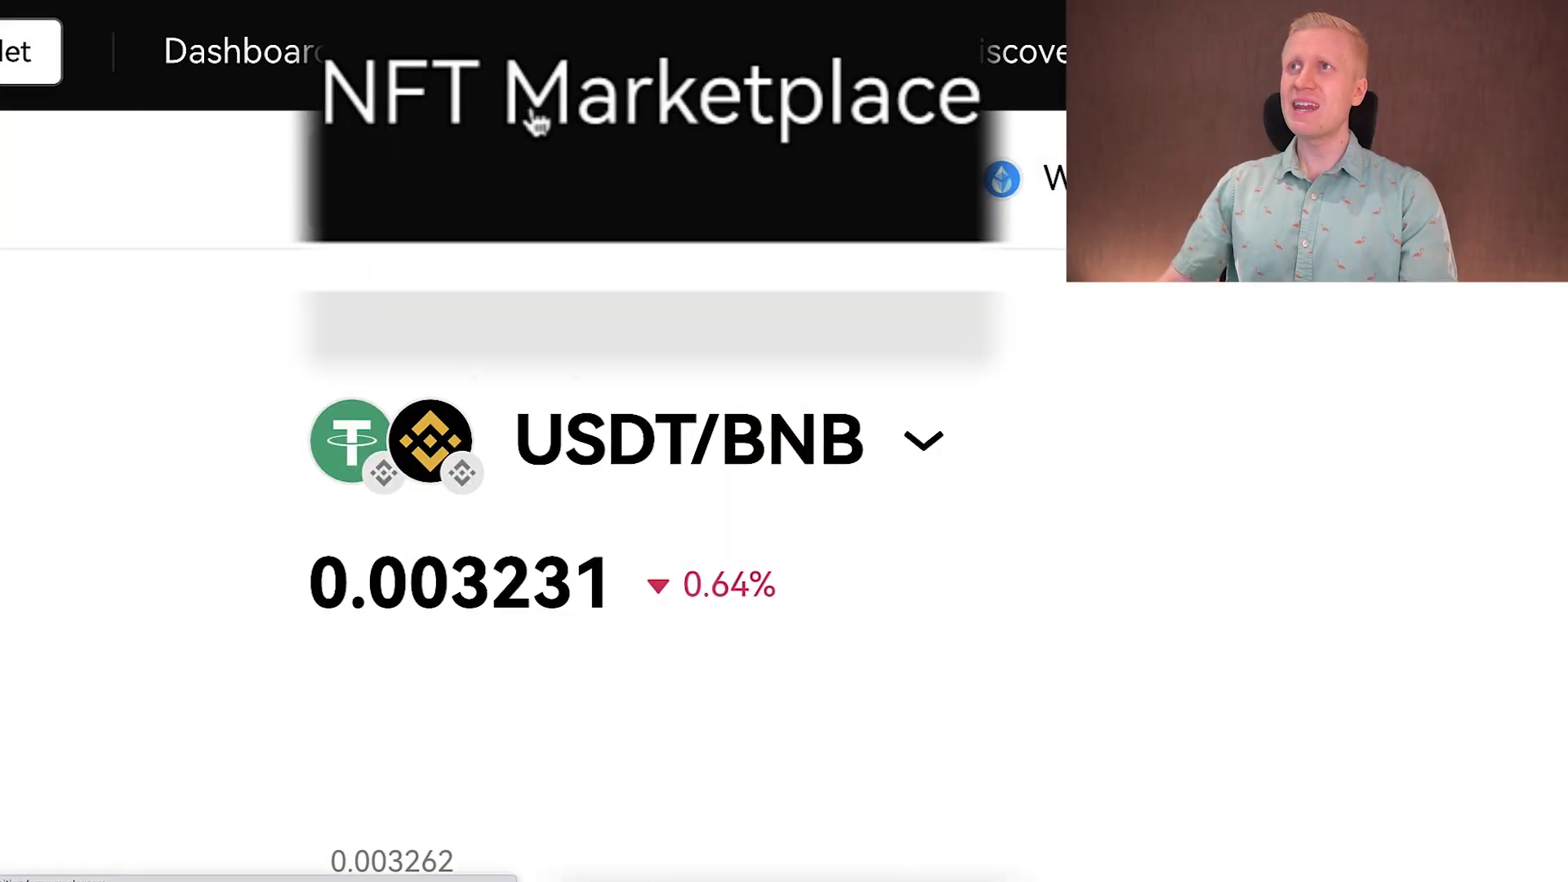
Open the NFT marketplace and scroll through the BNB Chain Create NFT form fields
{"action": "left_click", "coordinate": [535, 121]}
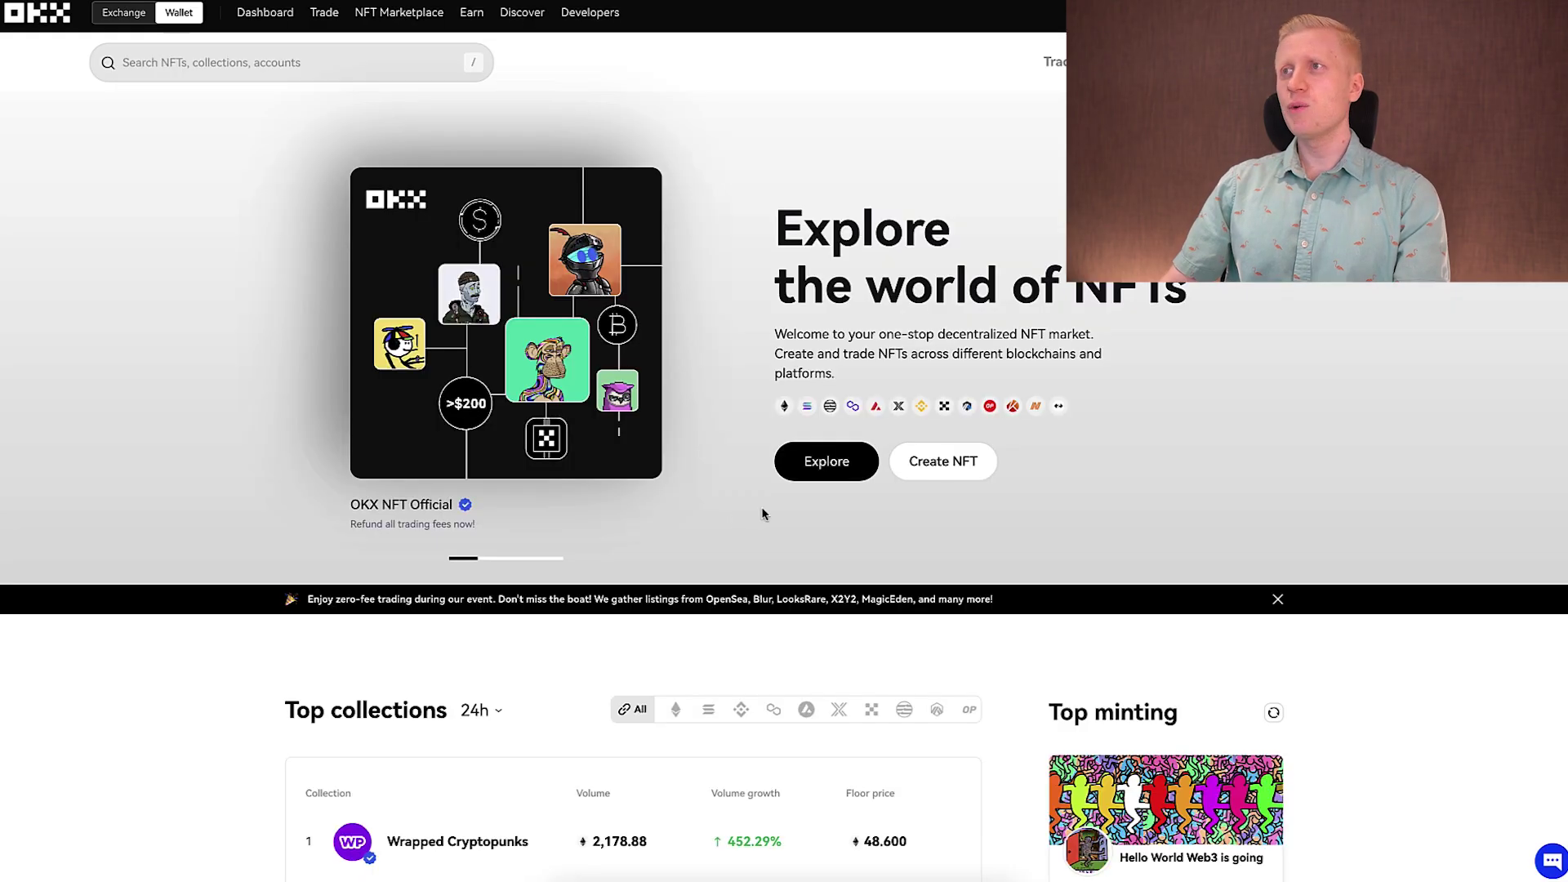
{"action": "scroll", "coordinate": [899, 392], "scroll_direction": "down", "scroll_amount": 5}
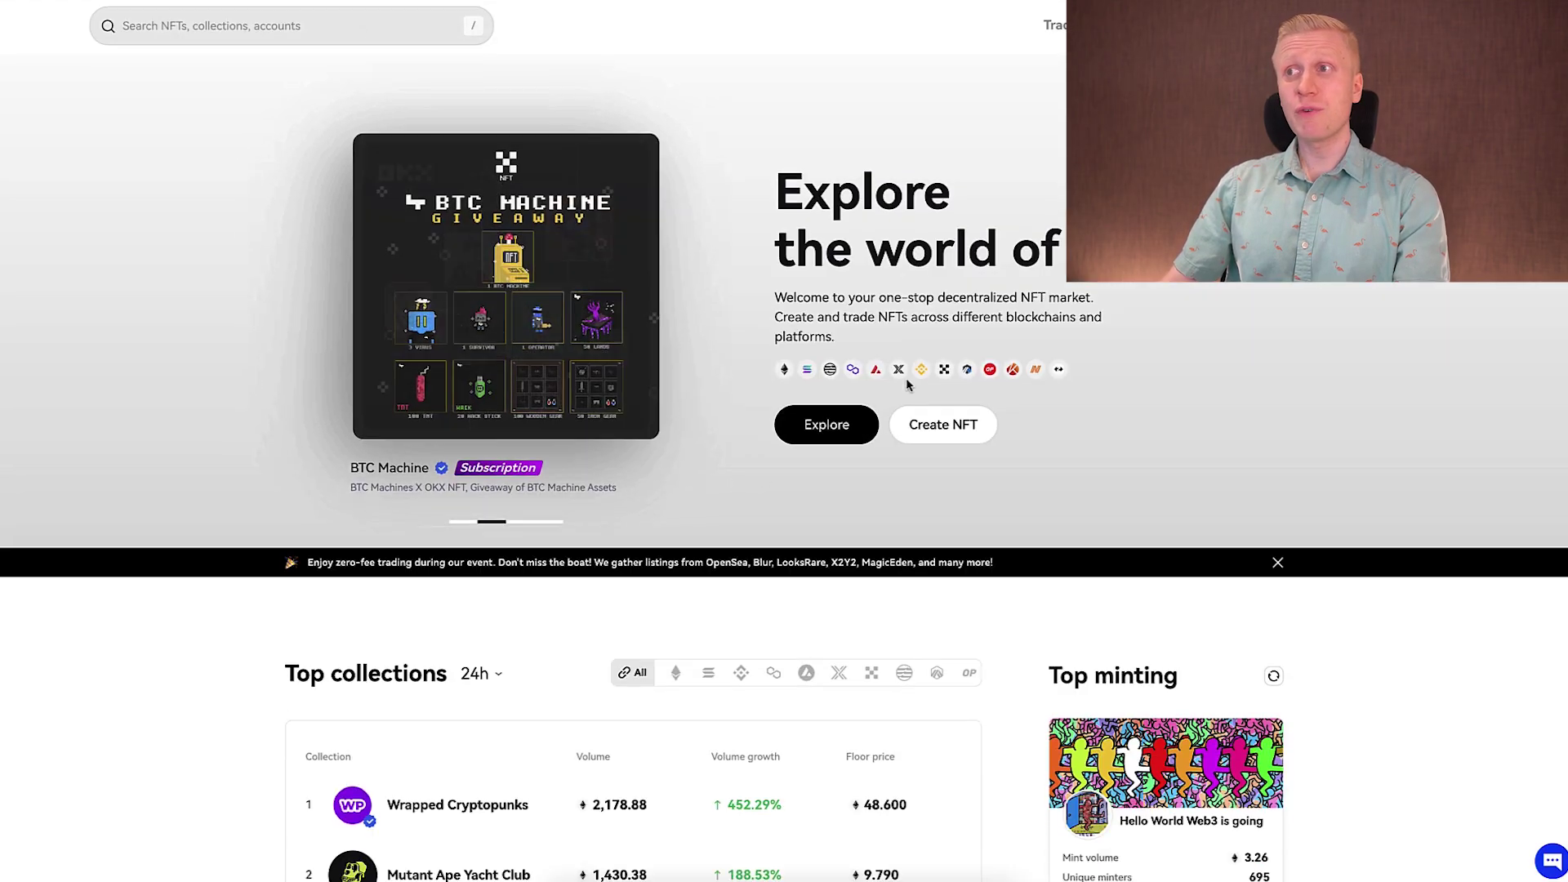
{"action": "scroll", "coordinate": [909, 387], "scroll_direction": "up", "scroll_amount": 5}
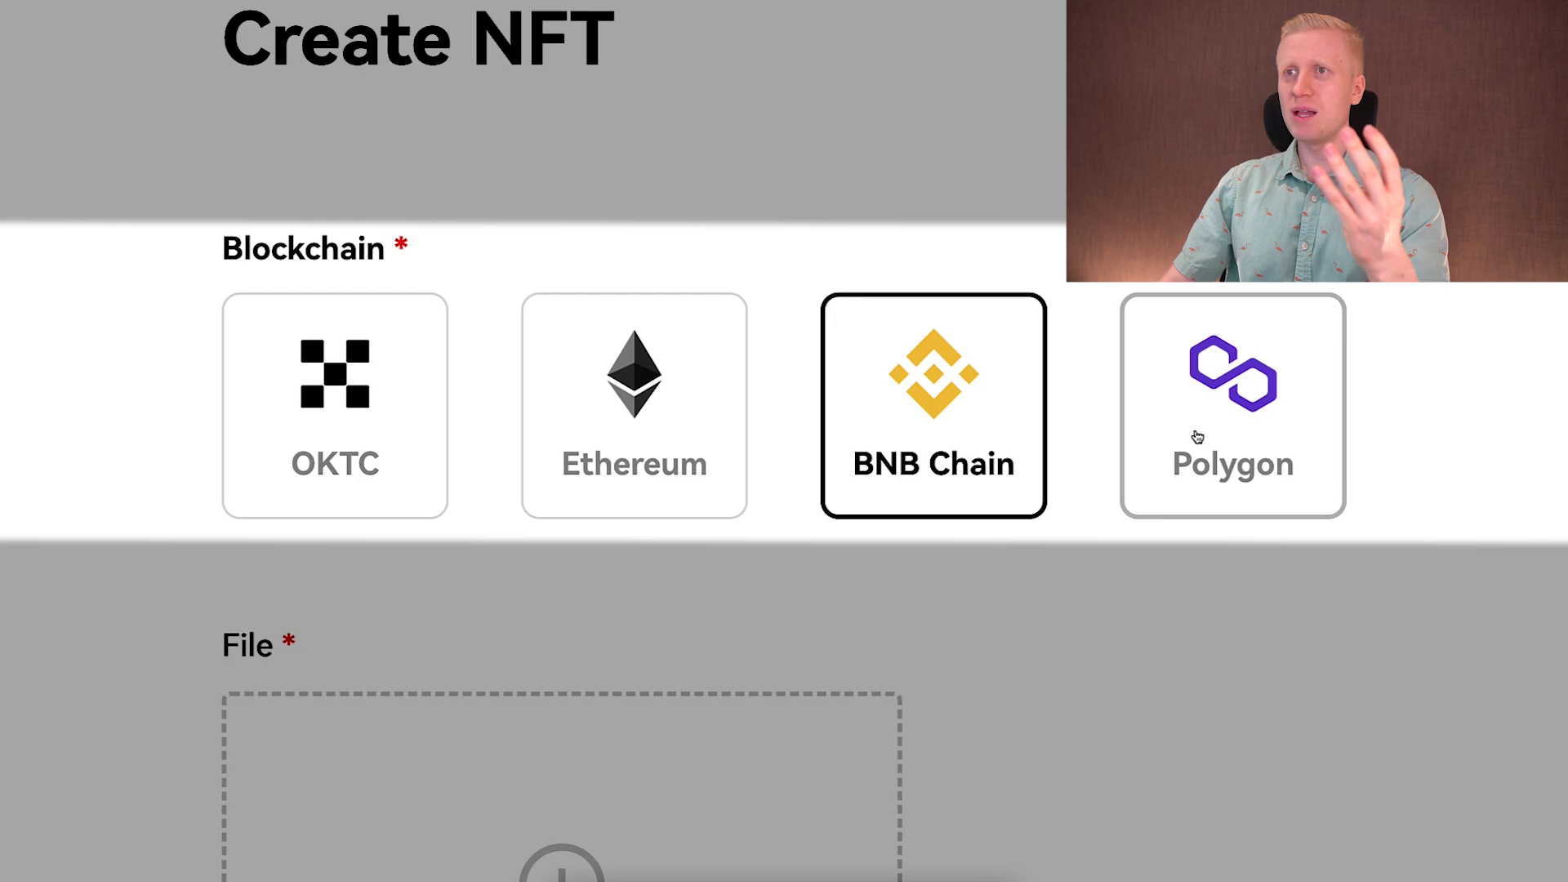
{"action": "scroll", "coordinate": [676, 298], "scroll_direction": "up", "scroll_amount": 4}
{"action": "scroll", "coordinate": [384, 519], "scroll_direction": "down", "scroll_amount": 9}
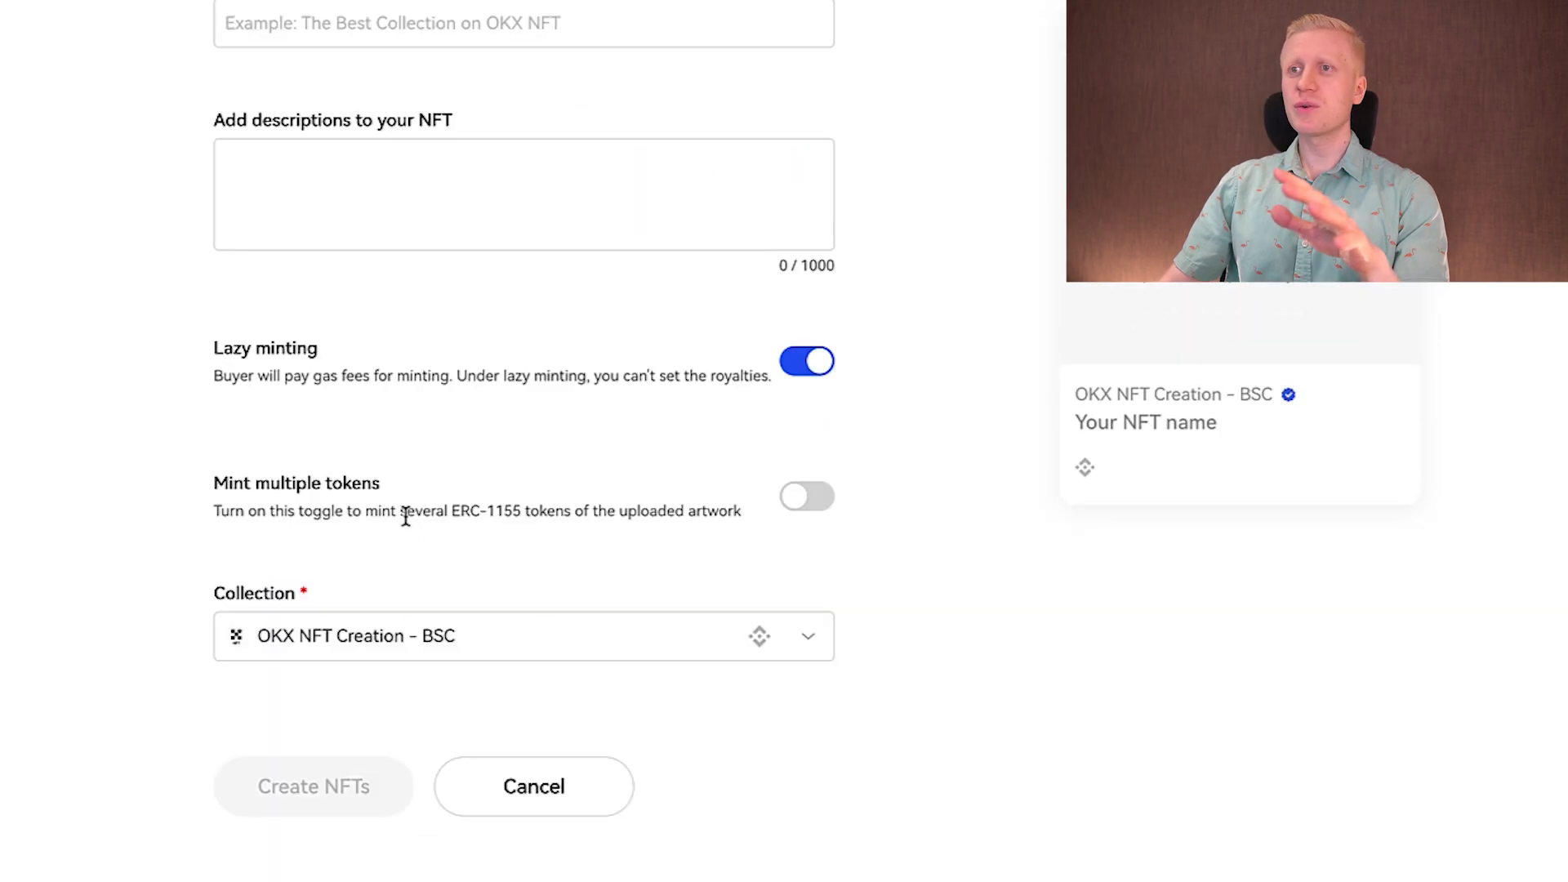
{"action": "scroll", "coordinate": [501, 252], "scroll_direction": "up", "scroll_amount": 6}
{"action": "scroll", "coordinate": [403, 374], "scroll_direction": "down", "scroll_amount": 6}
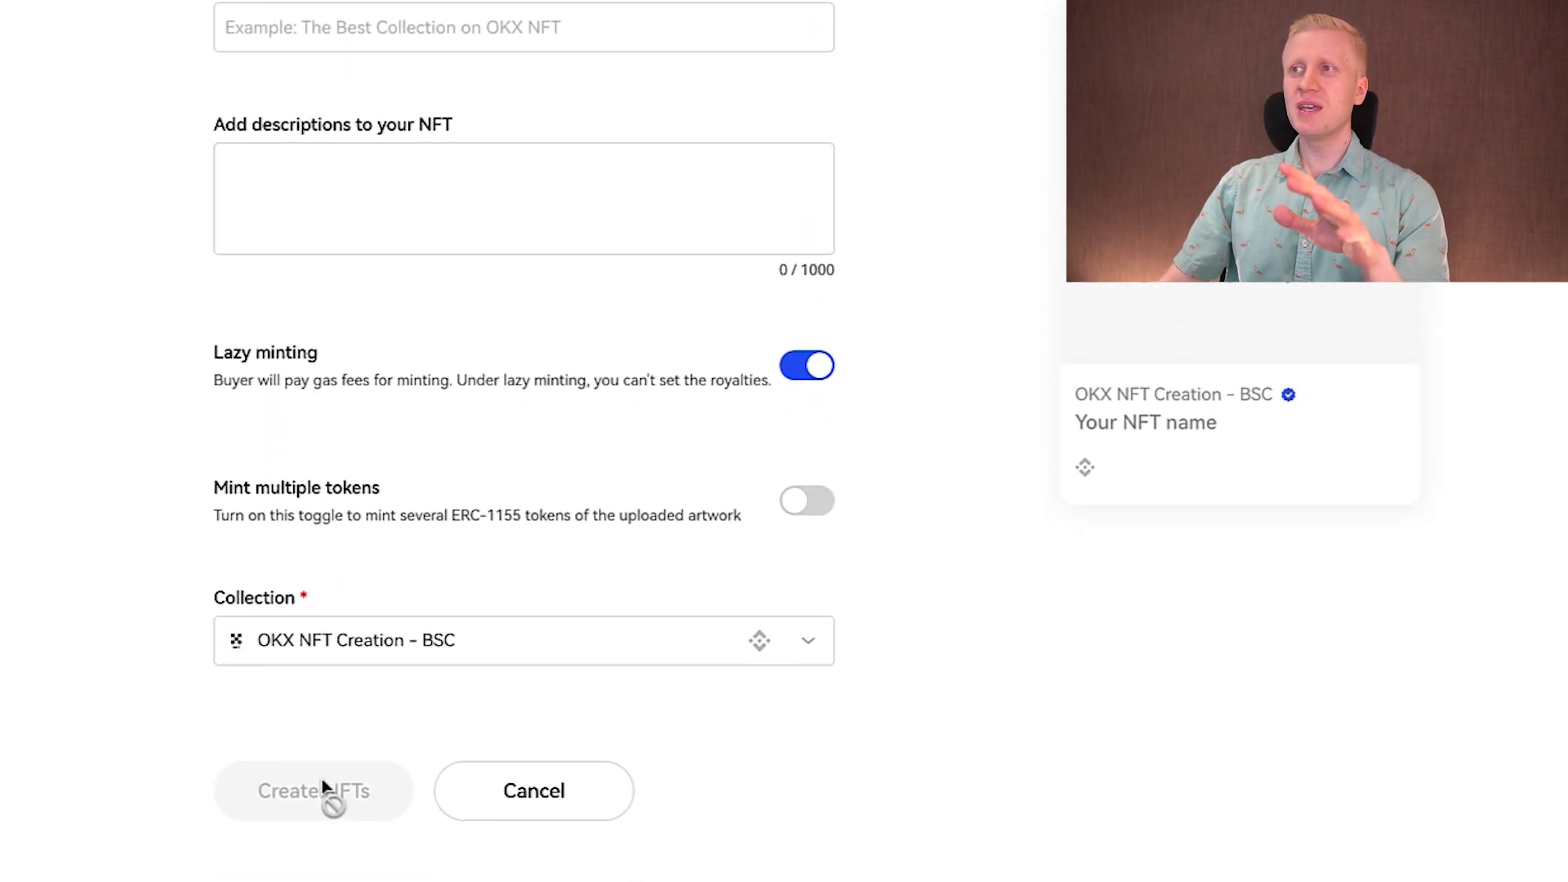
{"action": "scroll", "coordinate": [1403, 582], "scroll_direction": "up", "scroll_amount": 2}
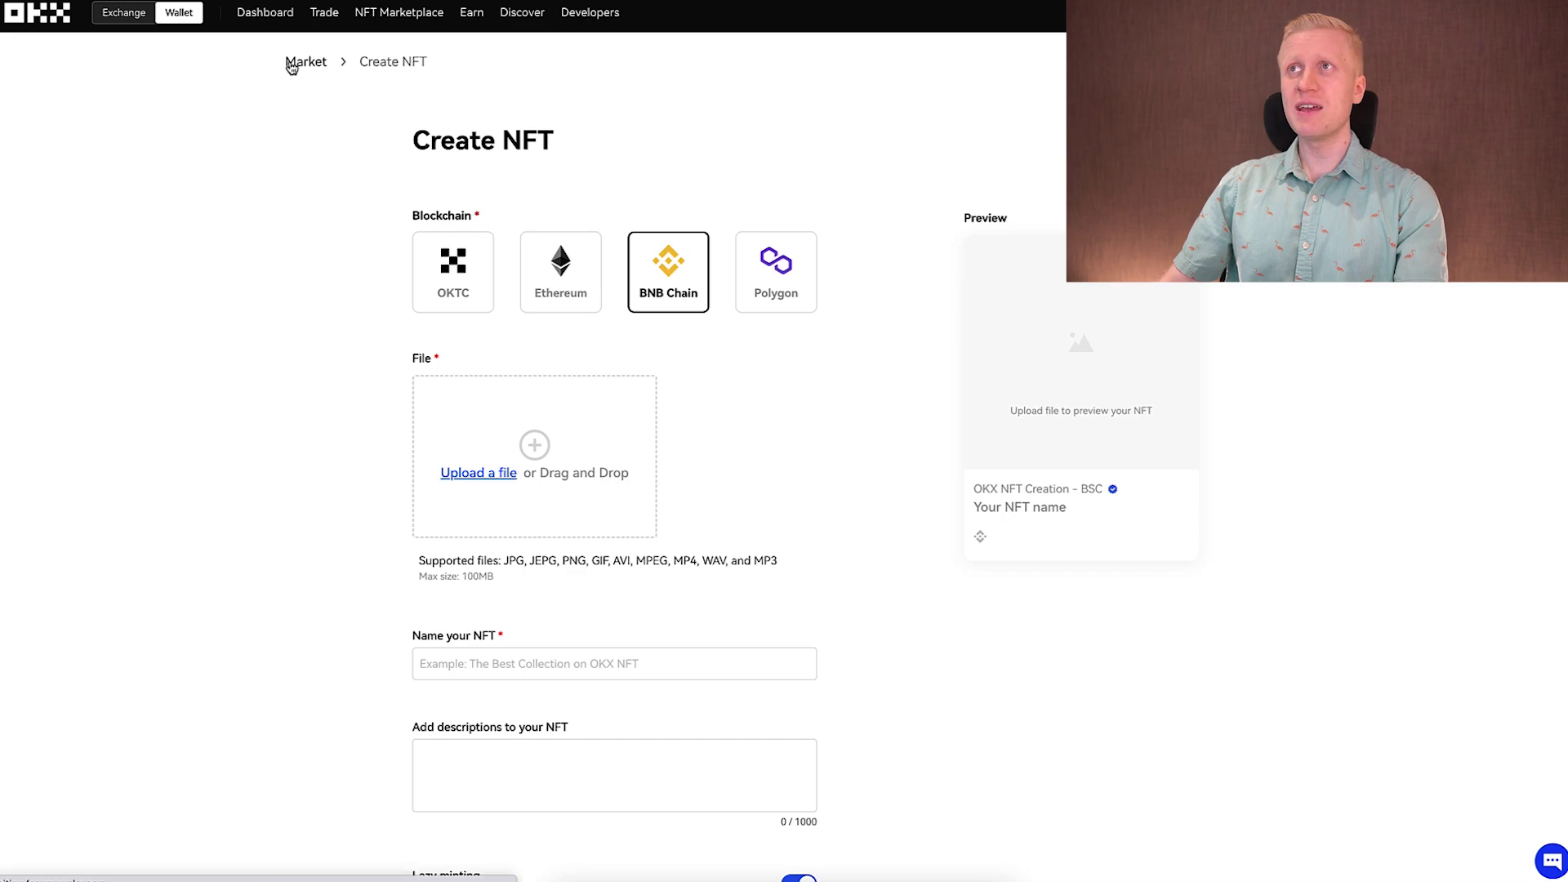
Return to the NFT market, open Explore, and filter listings to BNB Chain
{"action": "left_click", "coordinate": [304, 62]}
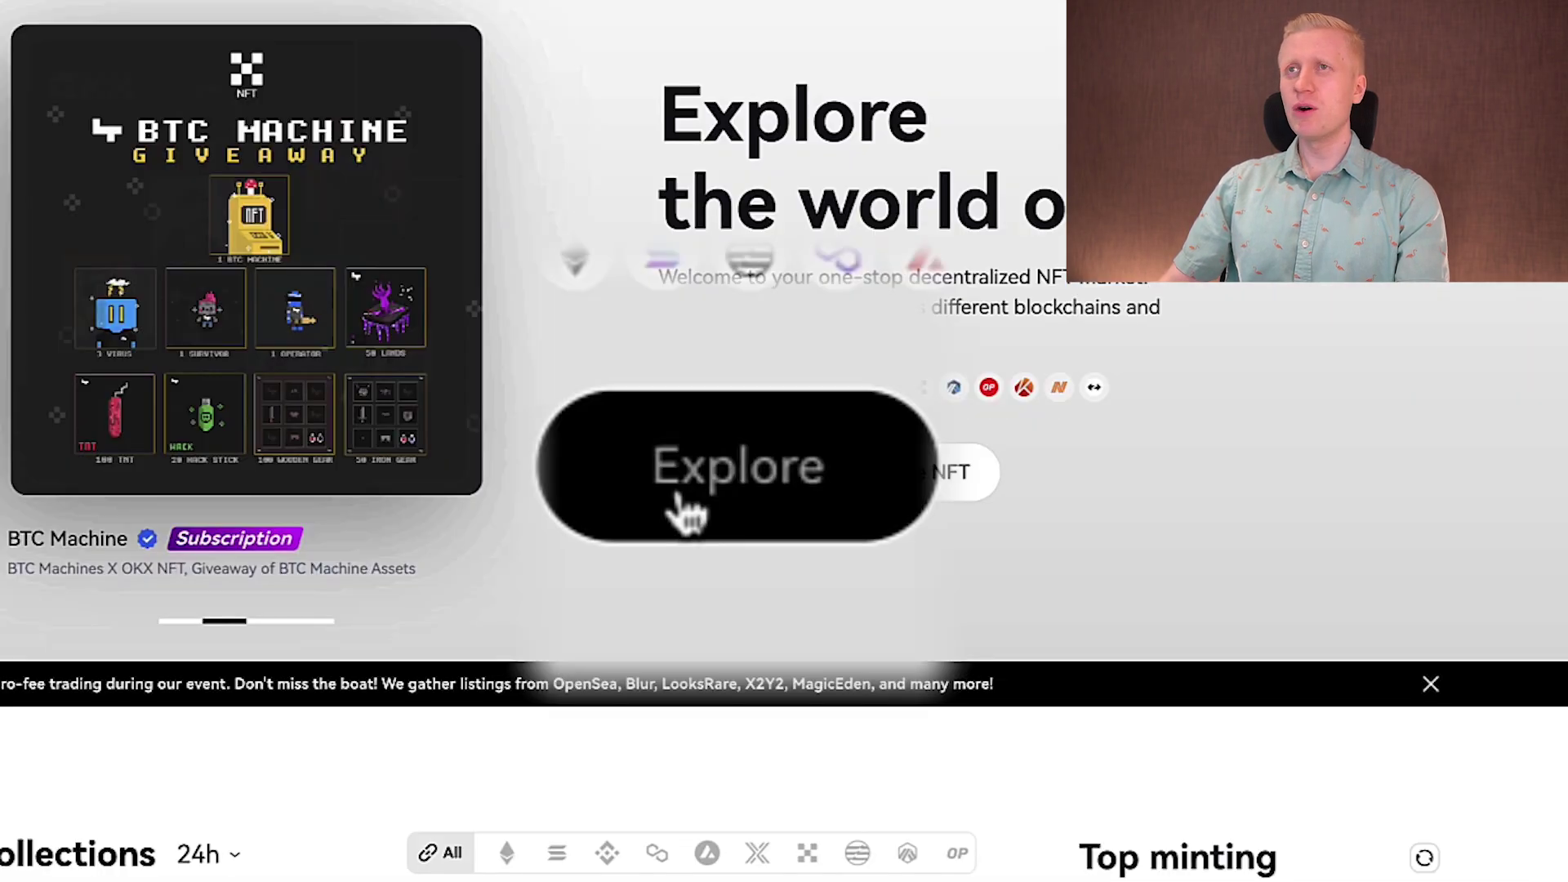
{"action": "left_click", "coordinate": [682, 500]}
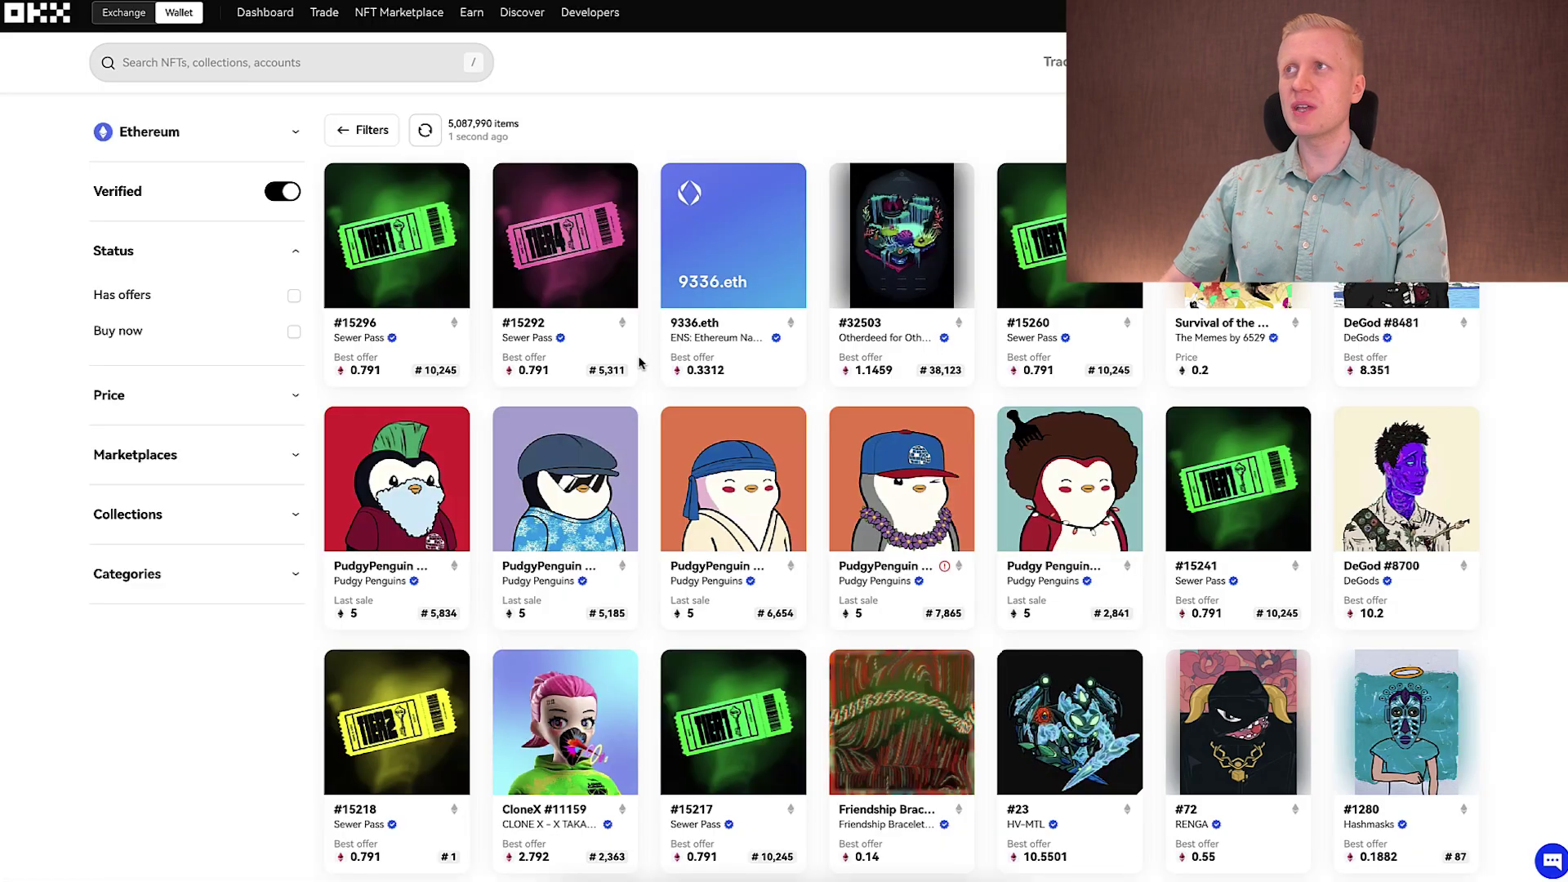
{"action": "left_click", "coordinate": [96, 137]}
{"action": "scroll", "coordinate": [319, 340], "scroll_direction": "down", "scroll_amount": 6}
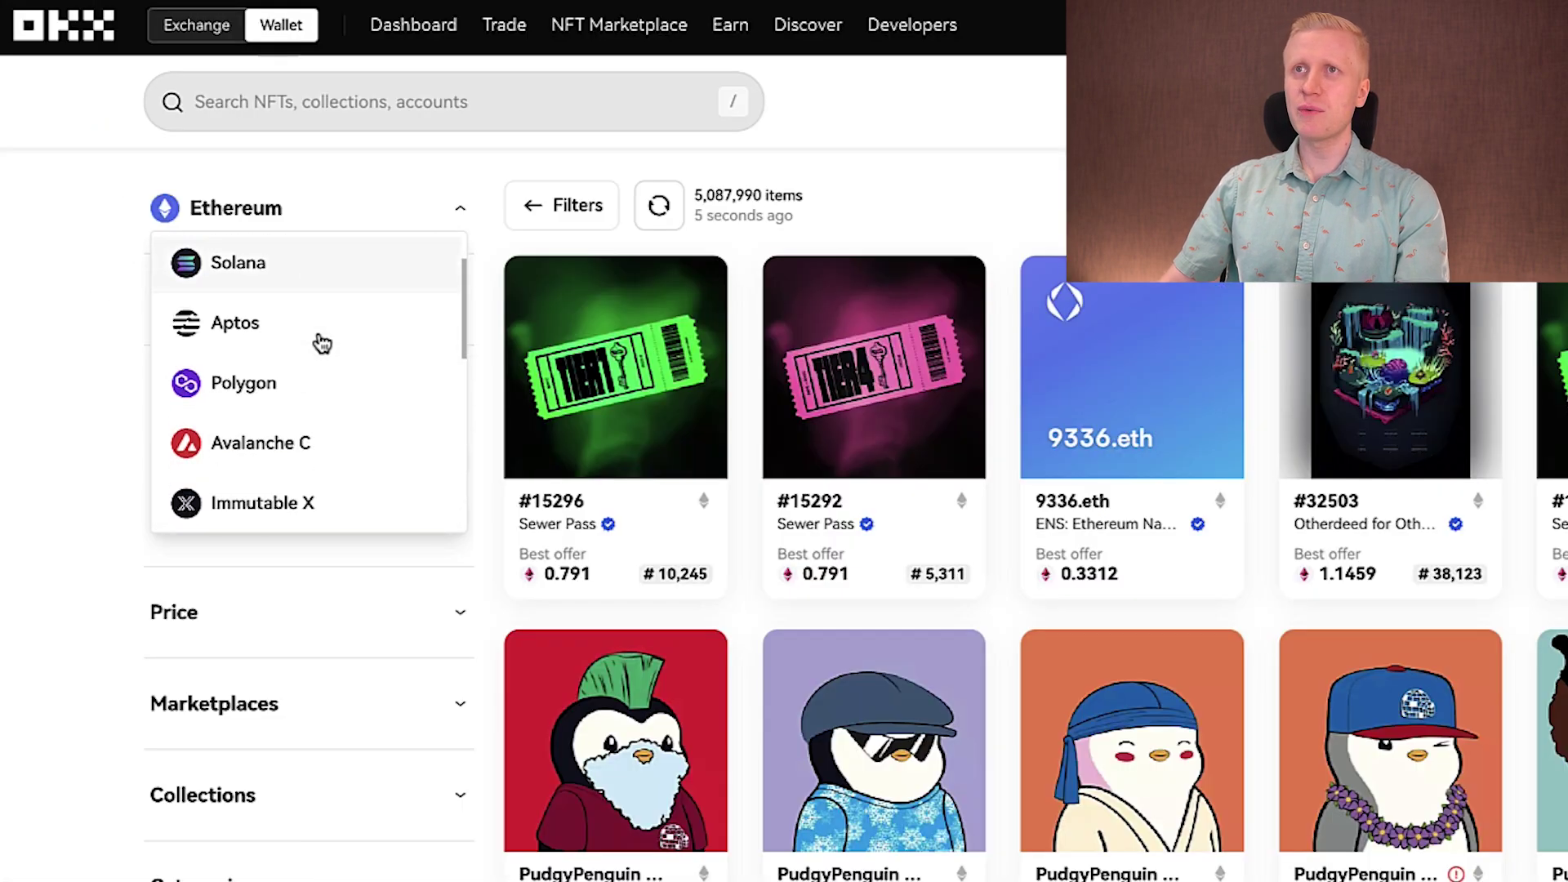
{"action": "scroll", "coordinate": [322, 343], "scroll_direction": "up", "scroll_amount": 4}
{"action": "scroll", "coordinate": [319, 340], "scroll_direction": "up", "scroll_amount": 2}
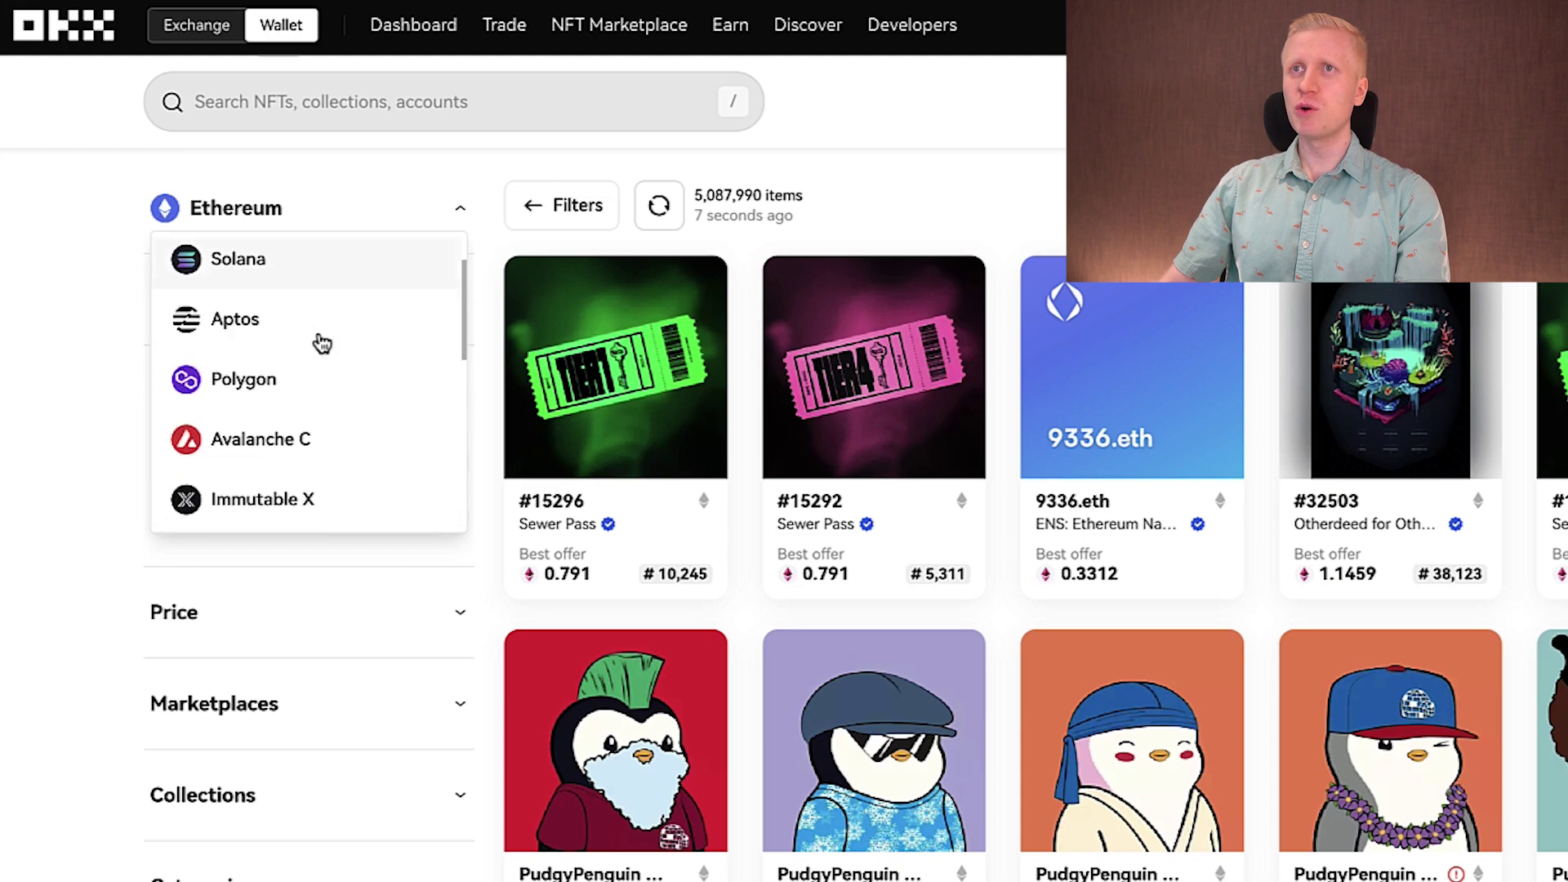
{"action": "scroll", "coordinate": [318, 346], "scroll_direction": "down", "scroll_amount": 3}
{"action": "left_click", "coordinate": [318, 346]}
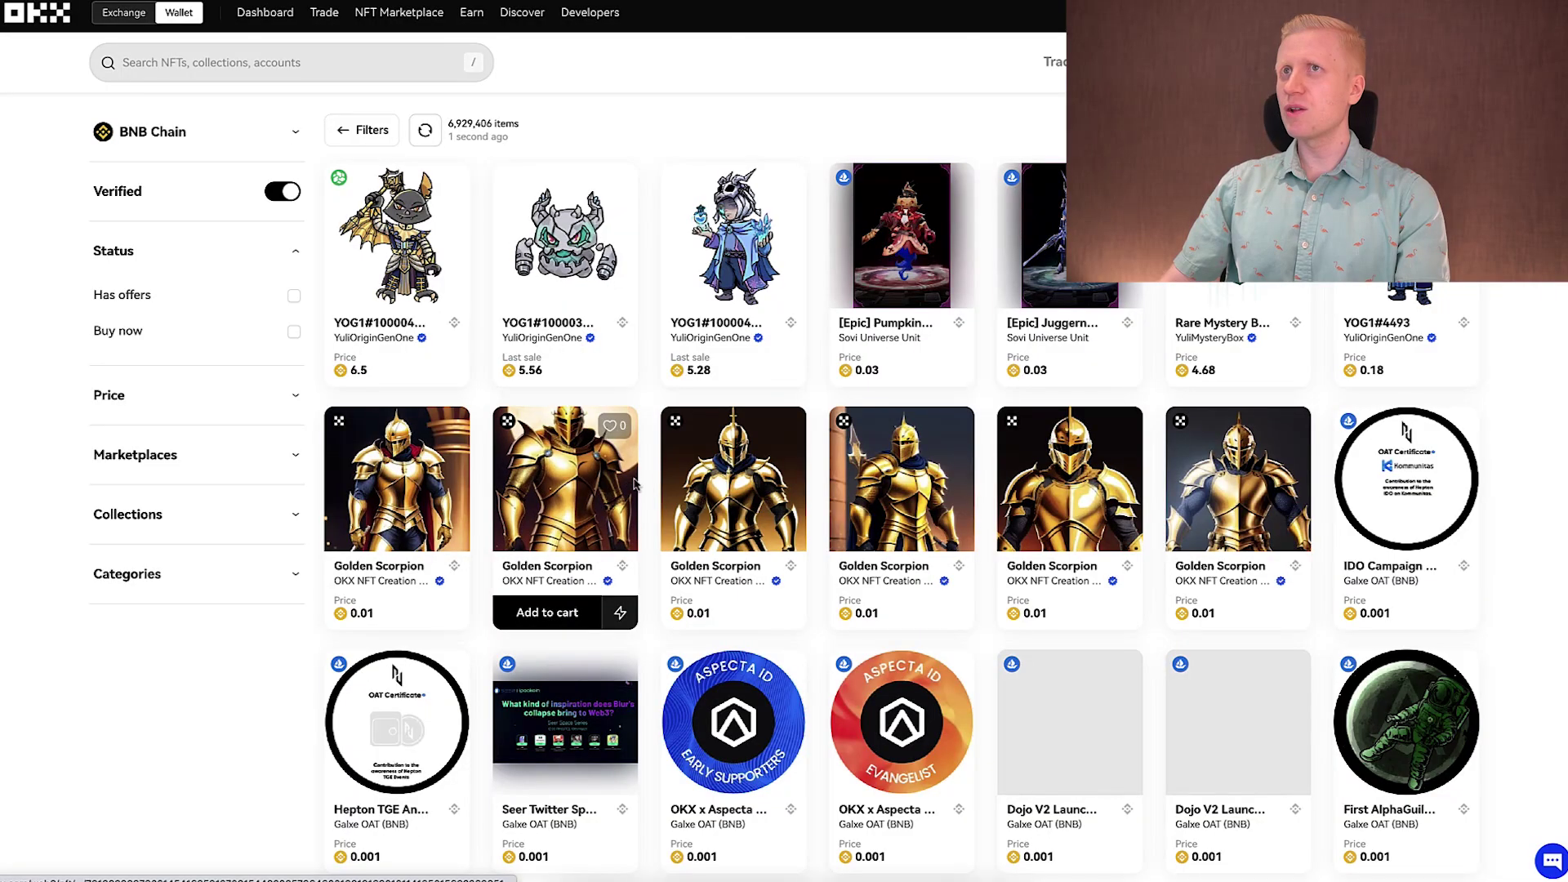
Open the Seascape 2nd Anniversary x MetaKing Studios #4243781 NFT and highlight its dollar price
{"action": "scroll", "coordinate": [645, 489], "scroll_direction": "down", "scroll_amount": 8}
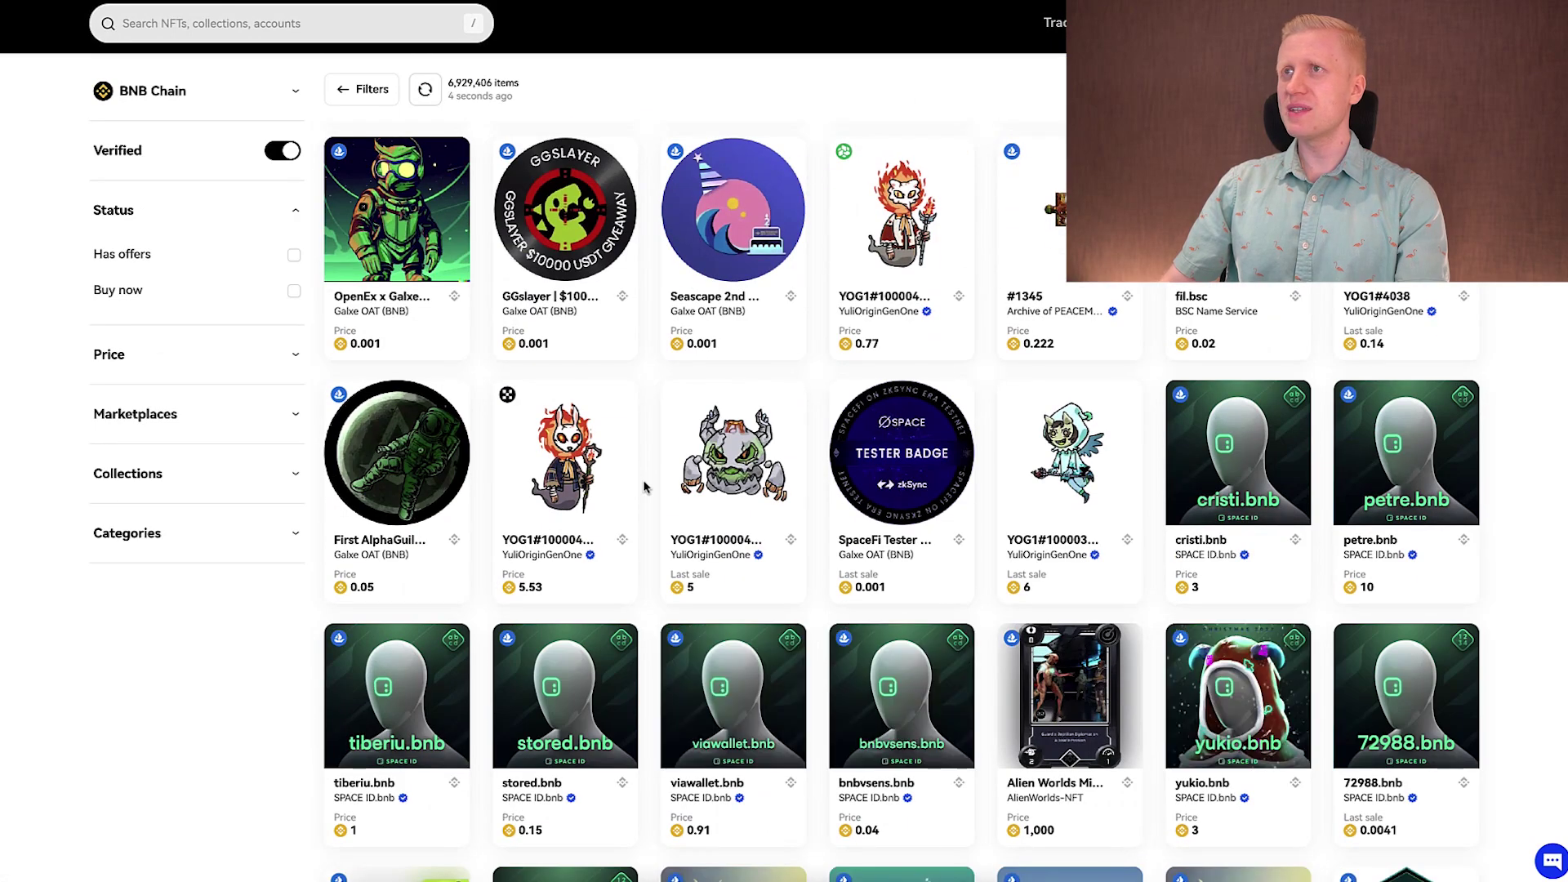
{"action": "left_click", "coordinate": [746, 273]}
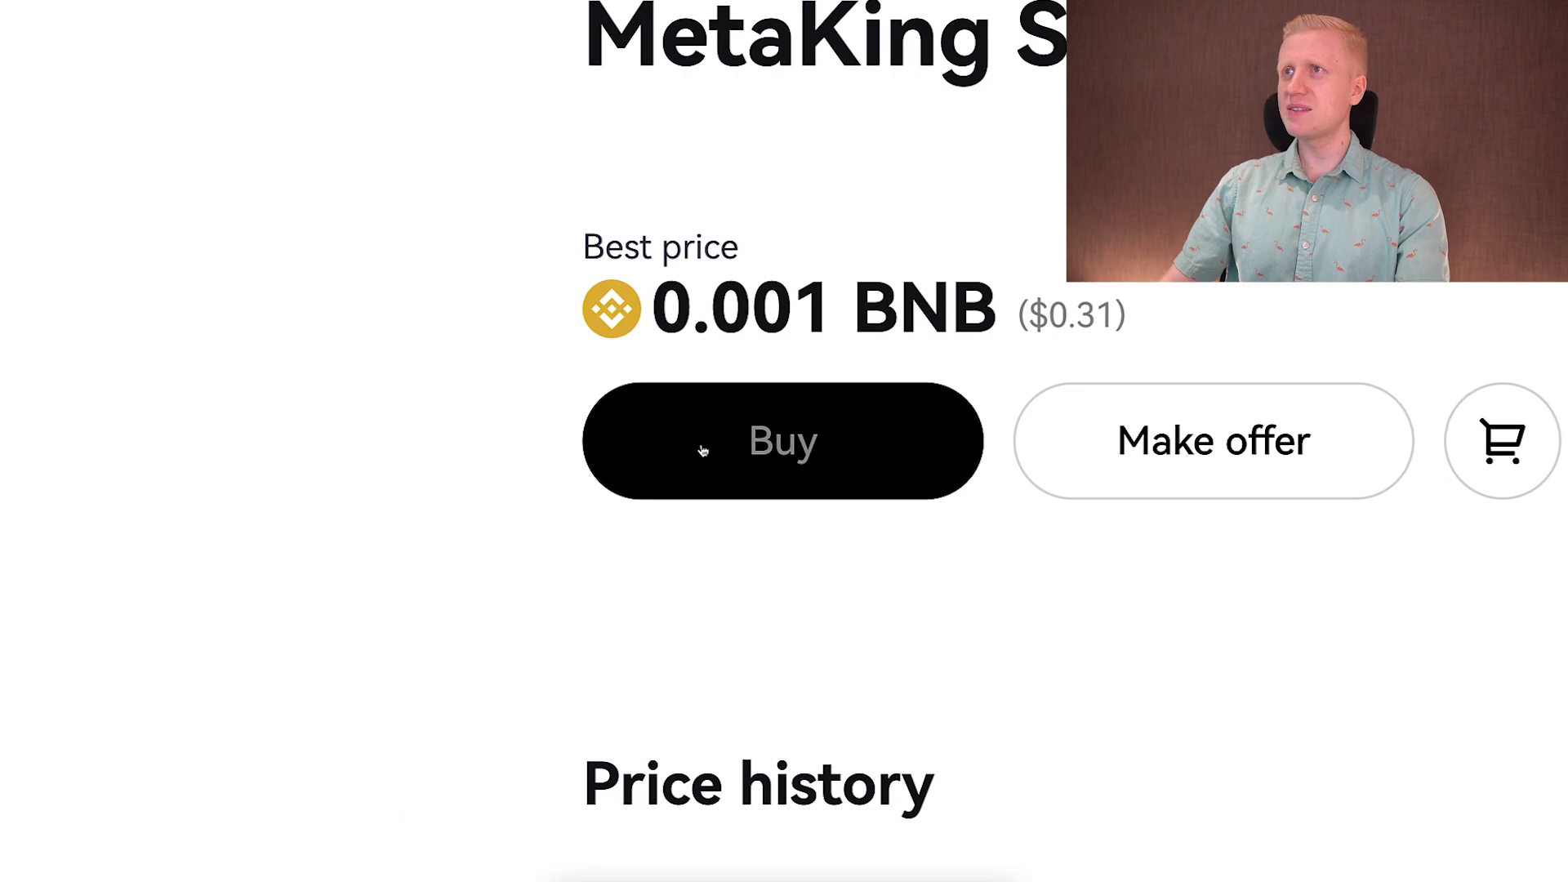
{"action": "left_click_drag", "start_coordinate": [1034, 321], "coordinate": [943, 319]}
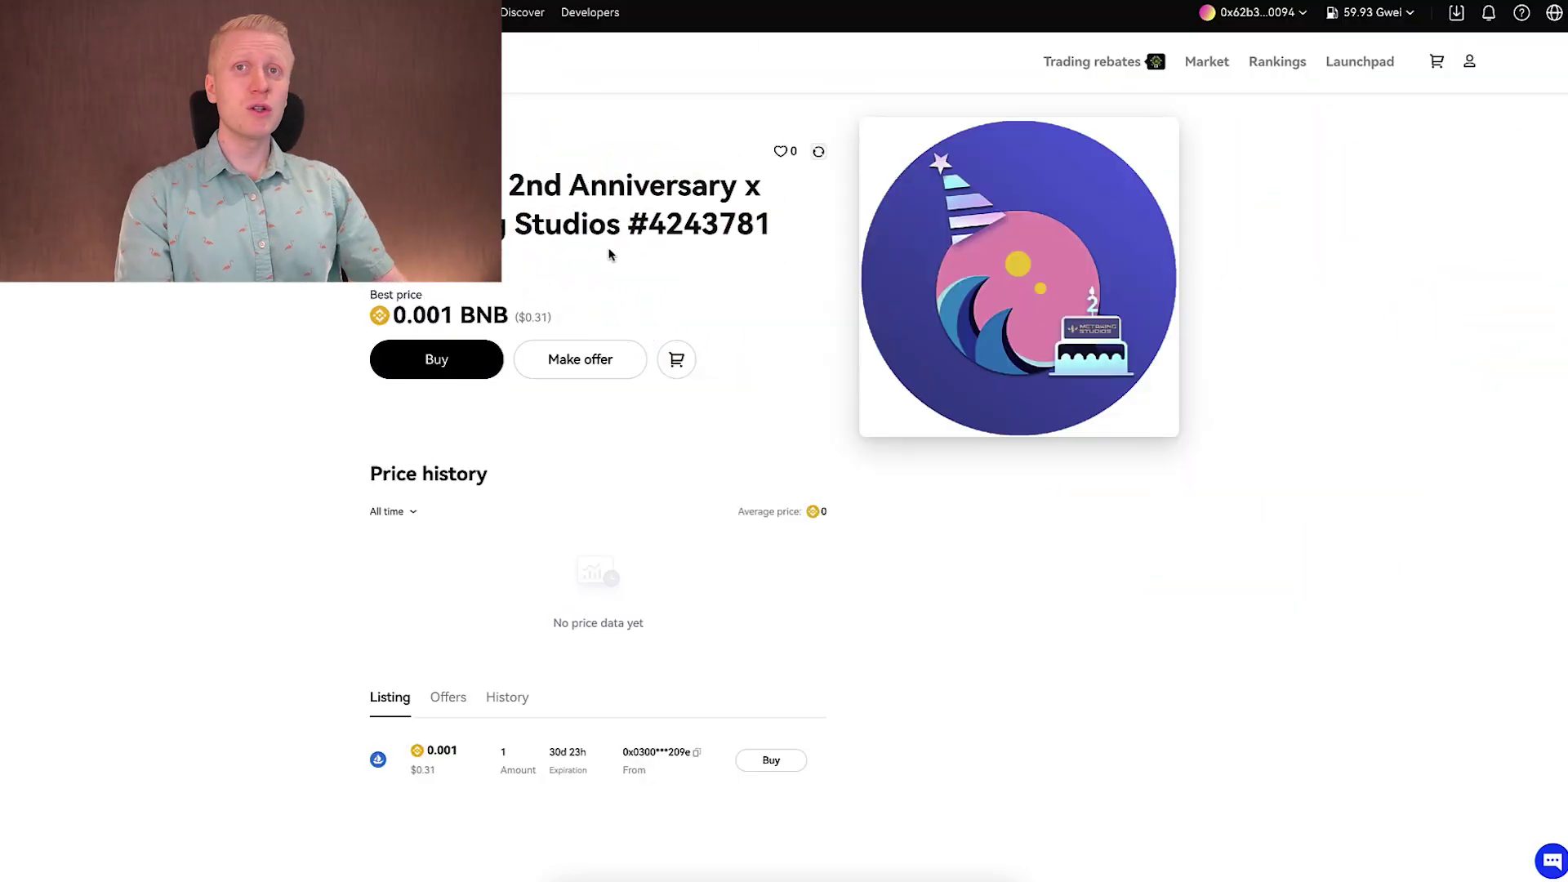
{"action": "mouse_move", "coordinate": [1459, 71]}
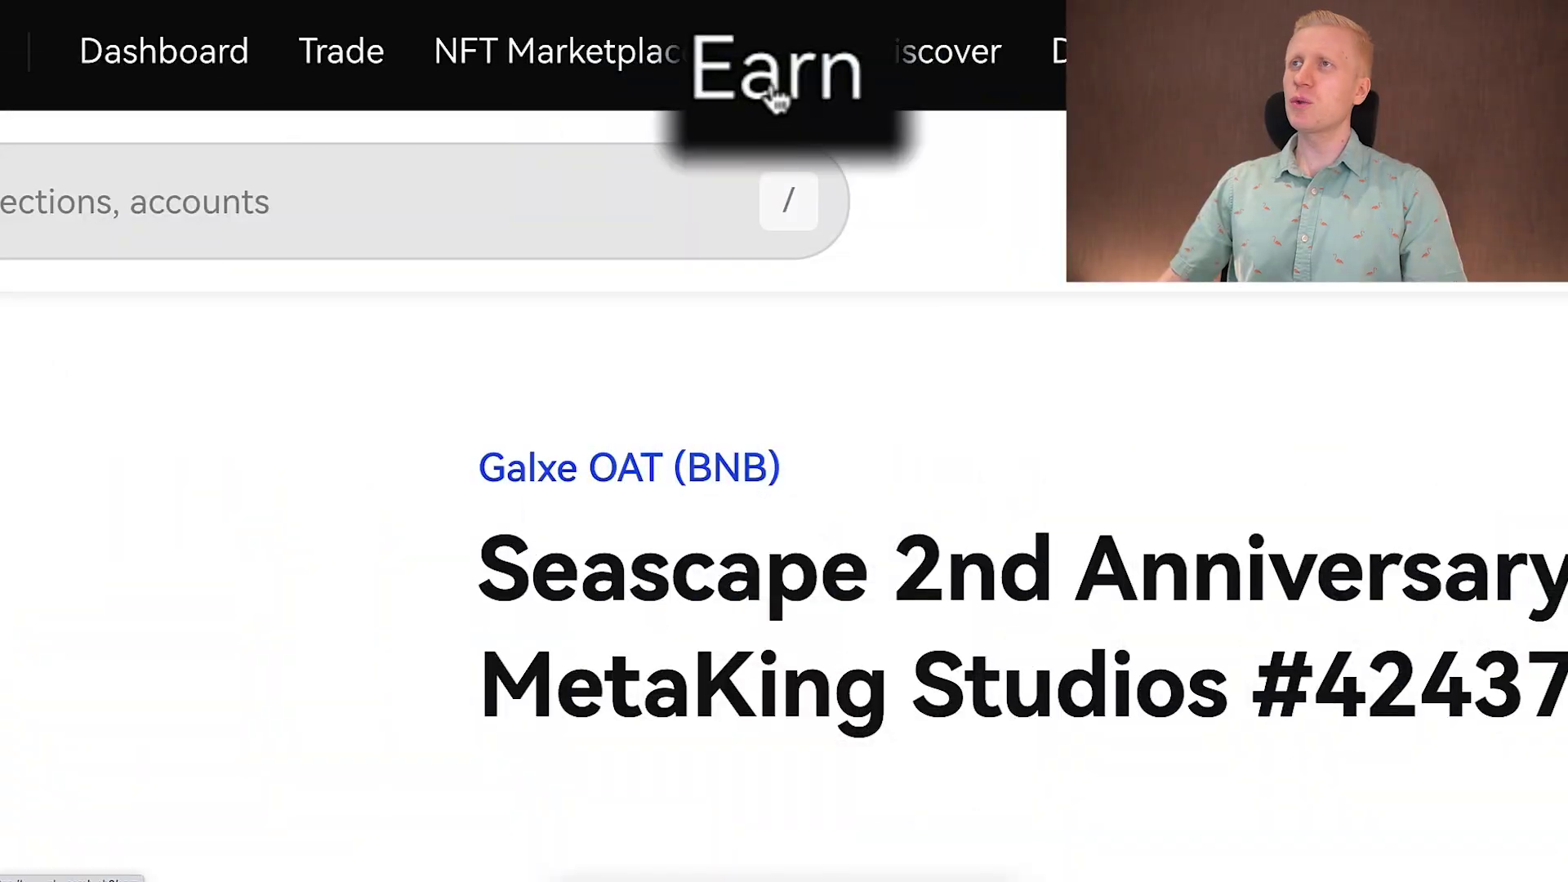
Open Earn, highlight the yield aggregator headline, and scroll the Trending, Stablecoins and Explore sections
{"action": "left_click", "coordinate": [775, 94]}
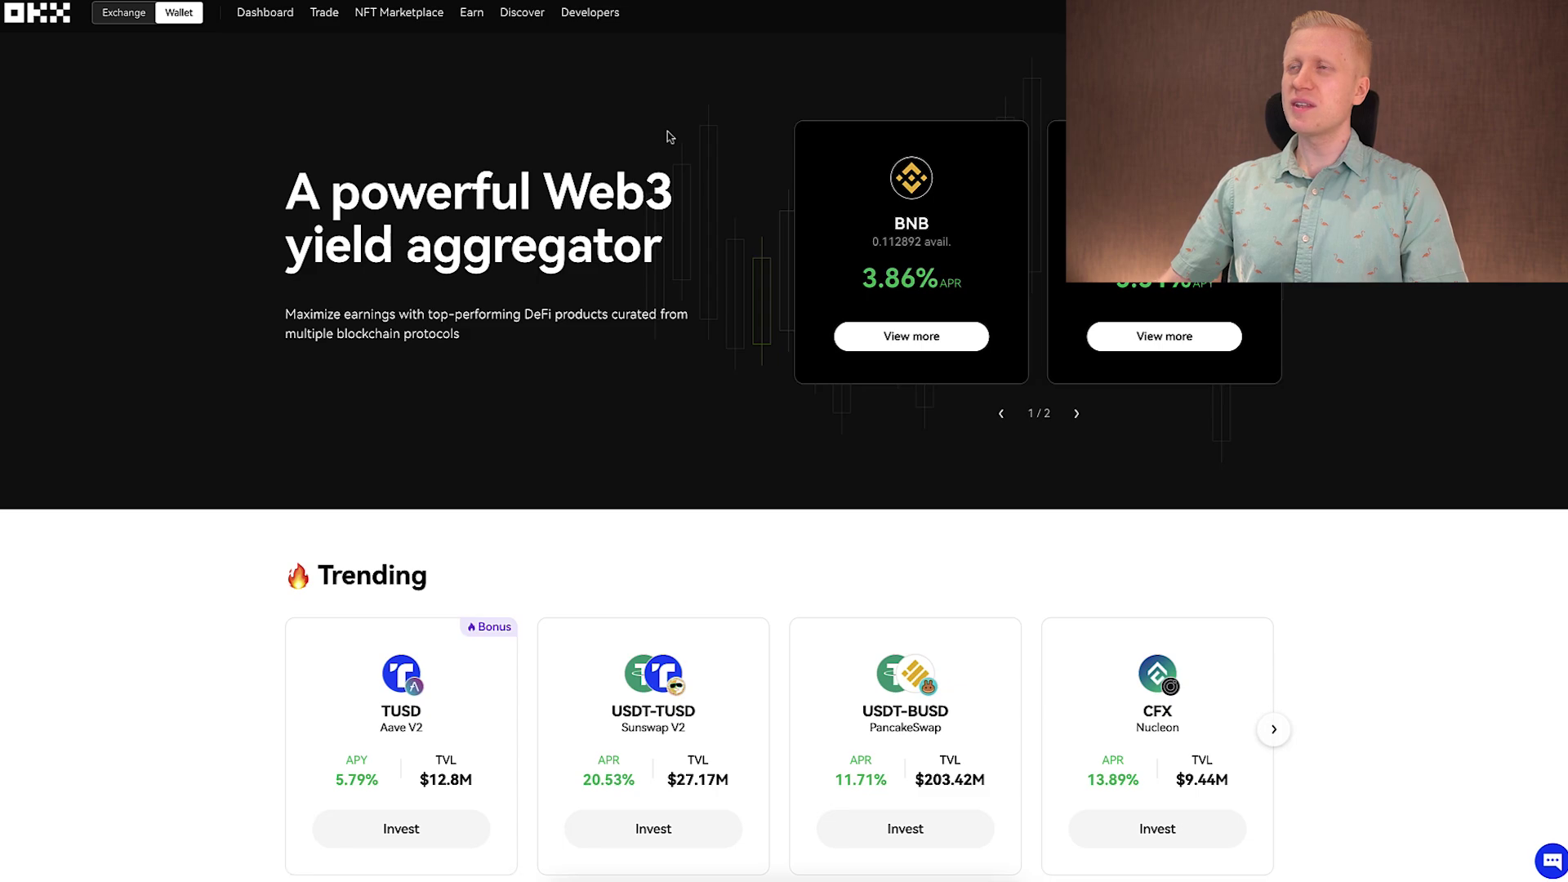
{"action": "scroll", "coordinate": [669, 137], "scroll_direction": "down", "scroll_amount": 1}
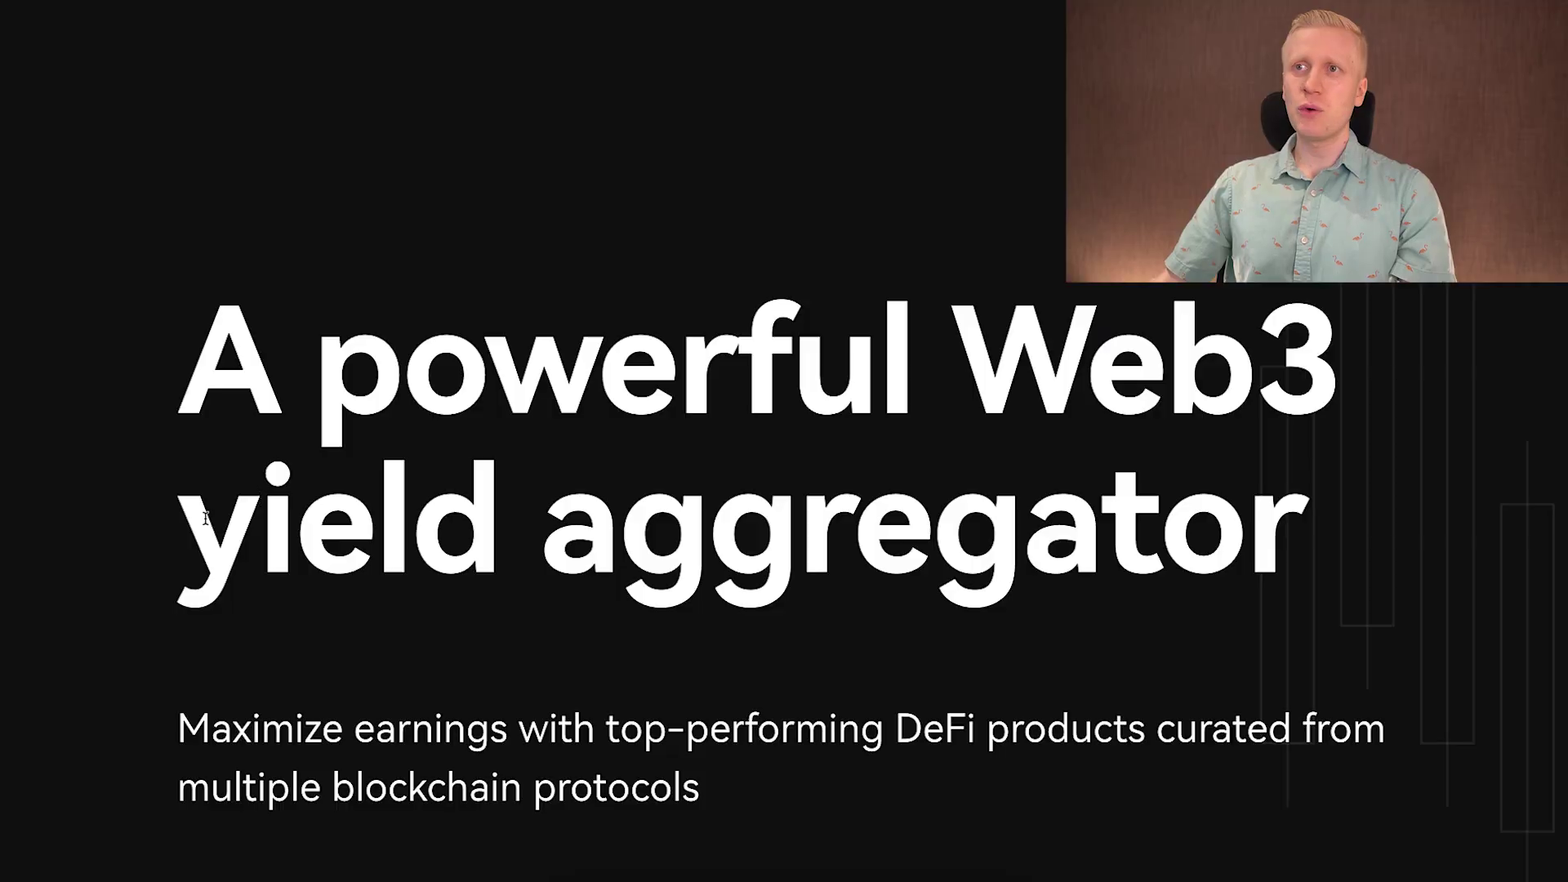
{"action": "left_click_drag", "start_coordinate": [176, 564], "coordinate": [1228, 572]}
{"action": "left_click", "coordinate": [1227, 572]}
{"action": "scroll", "coordinate": [665, 361], "scroll_direction": "down", "scroll_amount": 15}
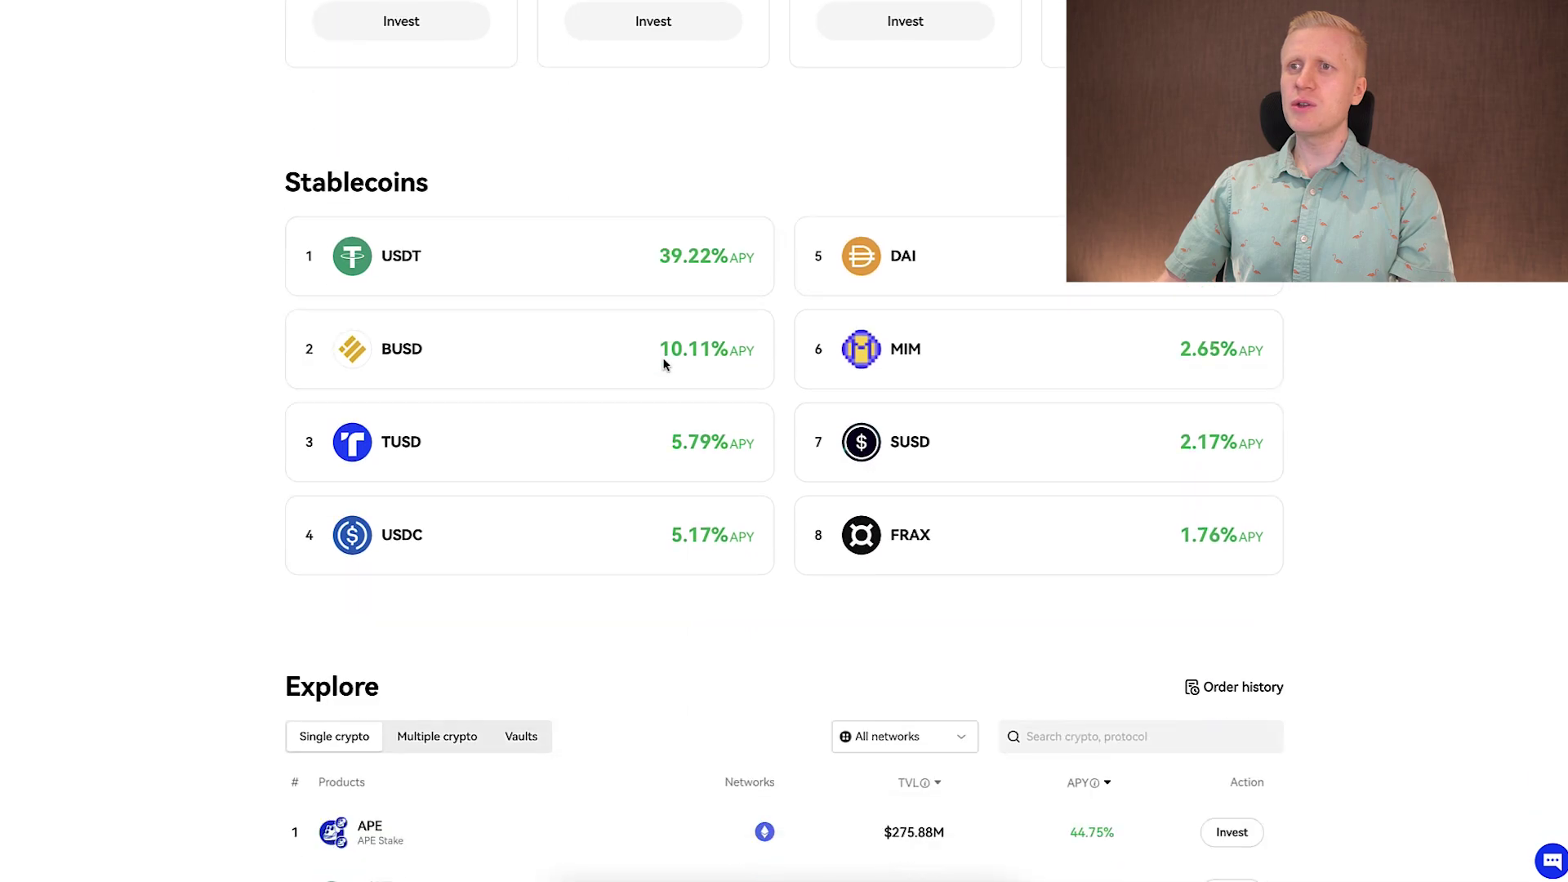
{"action": "scroll", "coordinate": [663, 400], "scroll_direction": "down", "scroll_amount": 5}
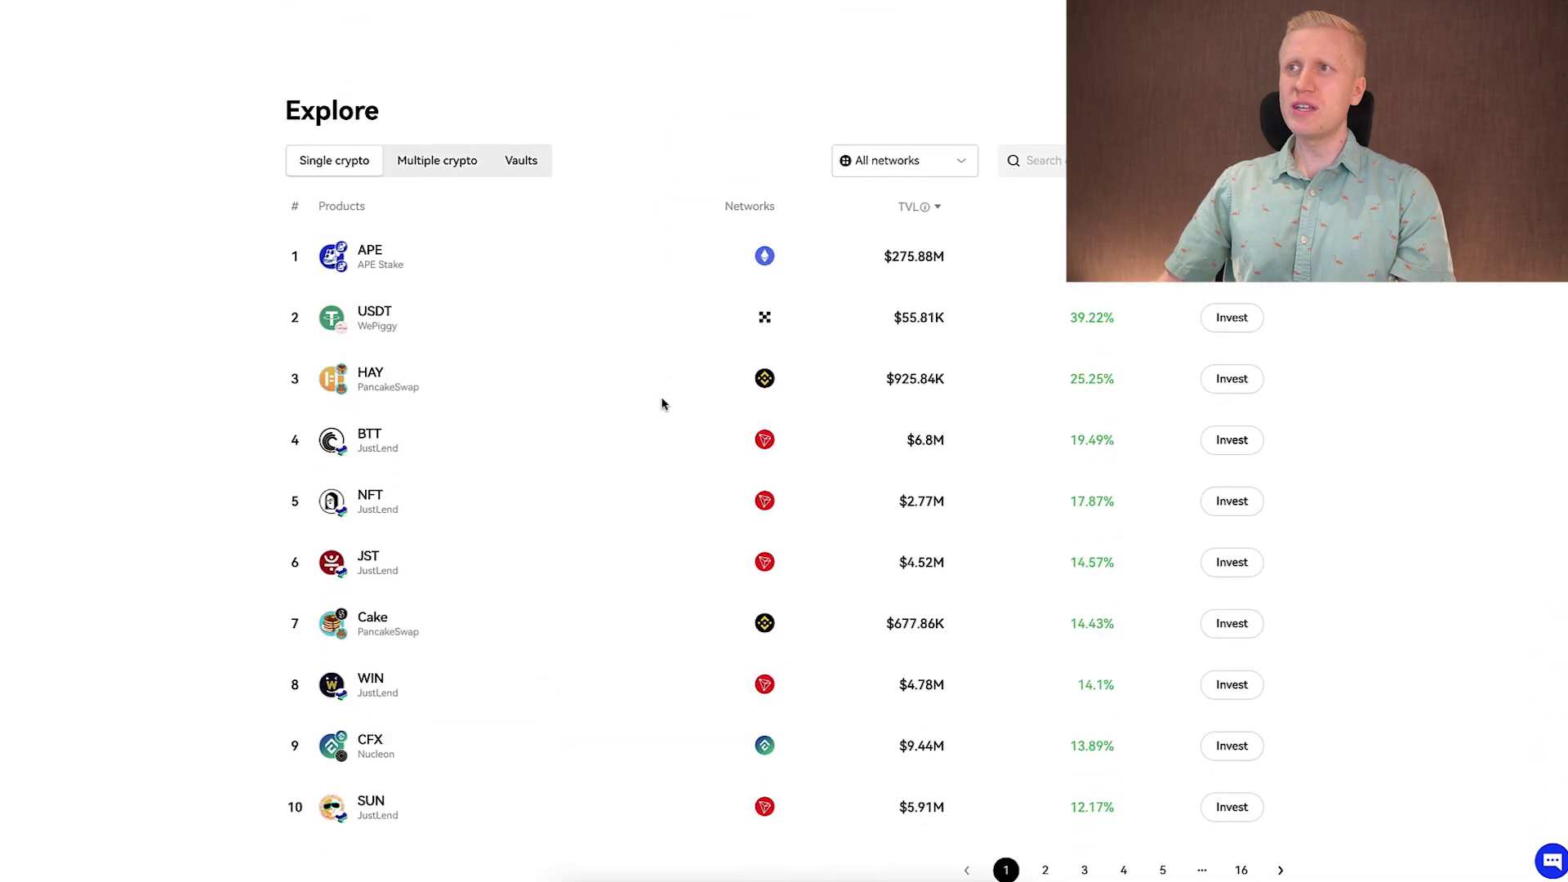
{"action": "scroll", "coordinate": [669, 400], "scroll_direction": "down", "scroll_amount": 3}
{"action": "scroll", "coordinate": [670, 400], "scroll_direction": "up", "scroll_amount": 7}
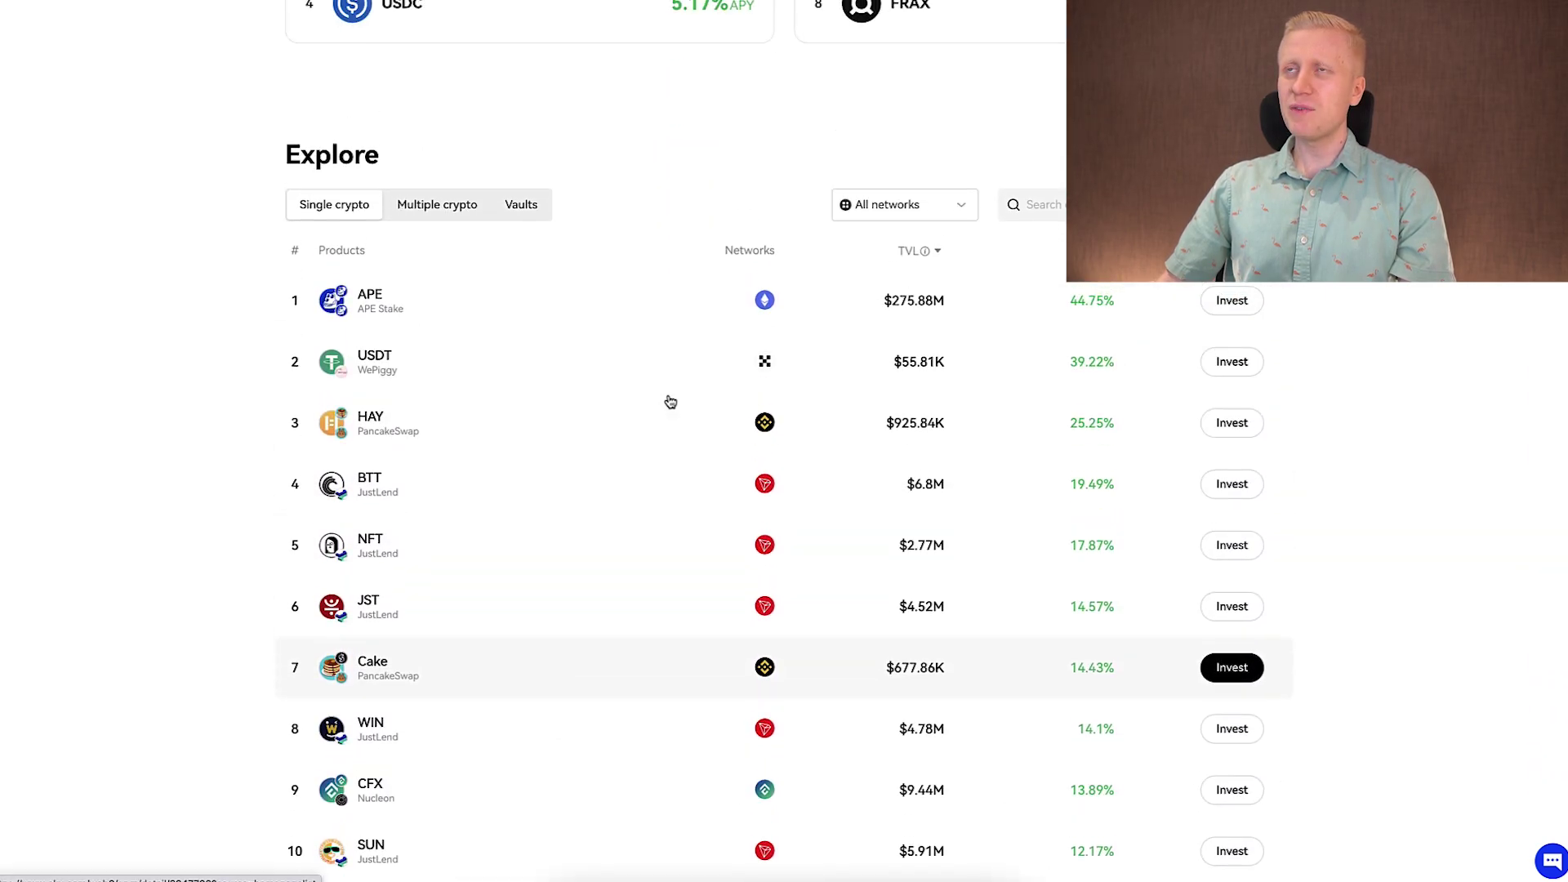
{"action": "scroll", "coordinate": [670, 400], "scroll_direction": "up", "scroll_amount": 1}
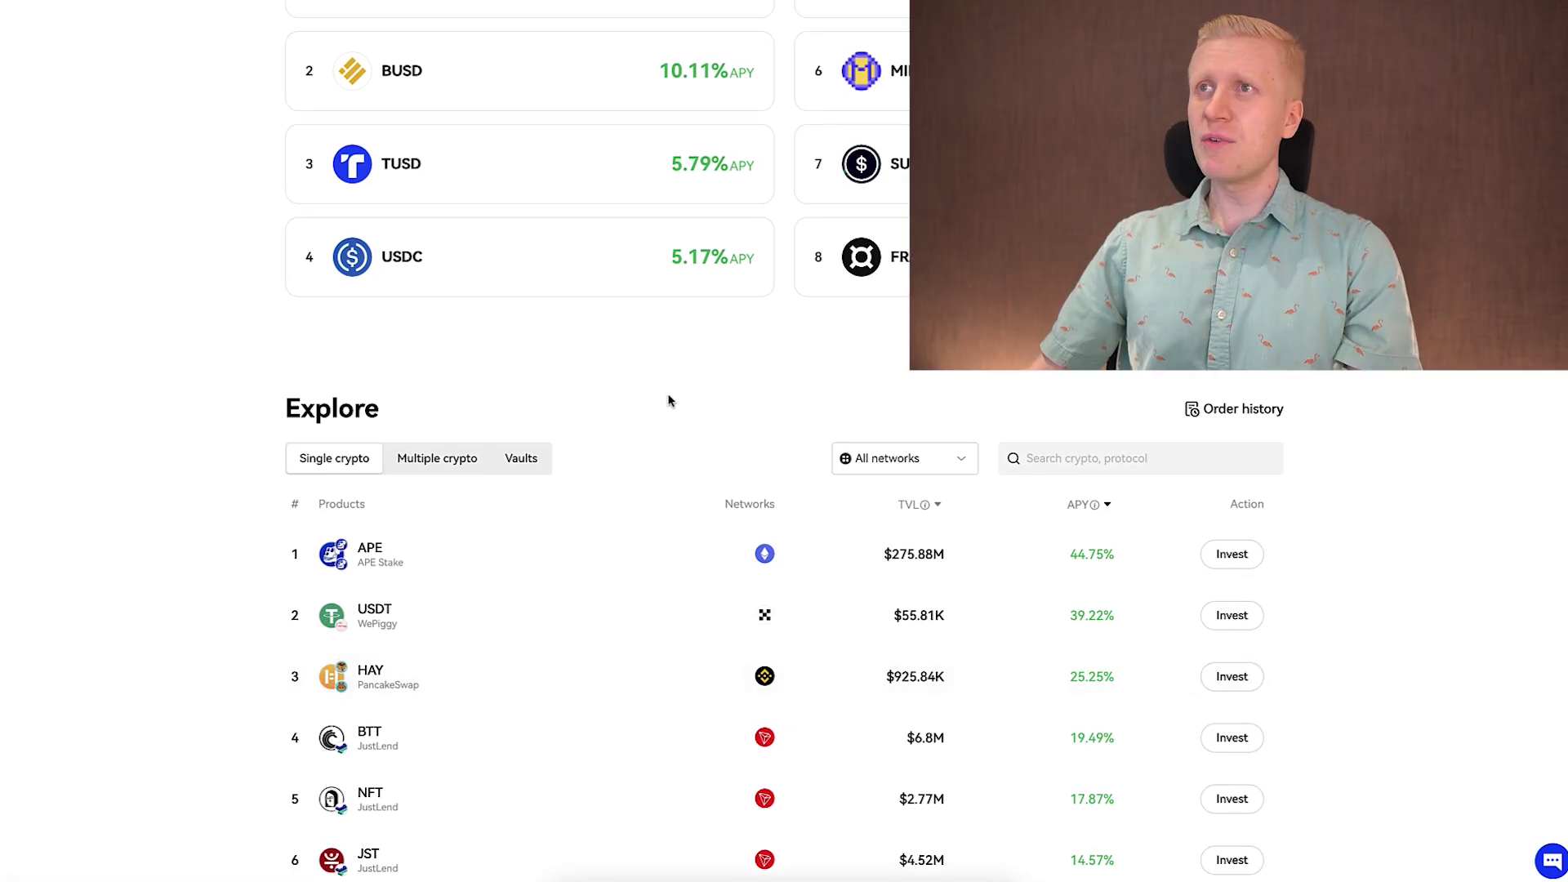
{"action": "scroll", "coordinate": [668, 401], "scroll_direction": "up", "scroll_amount": 10}
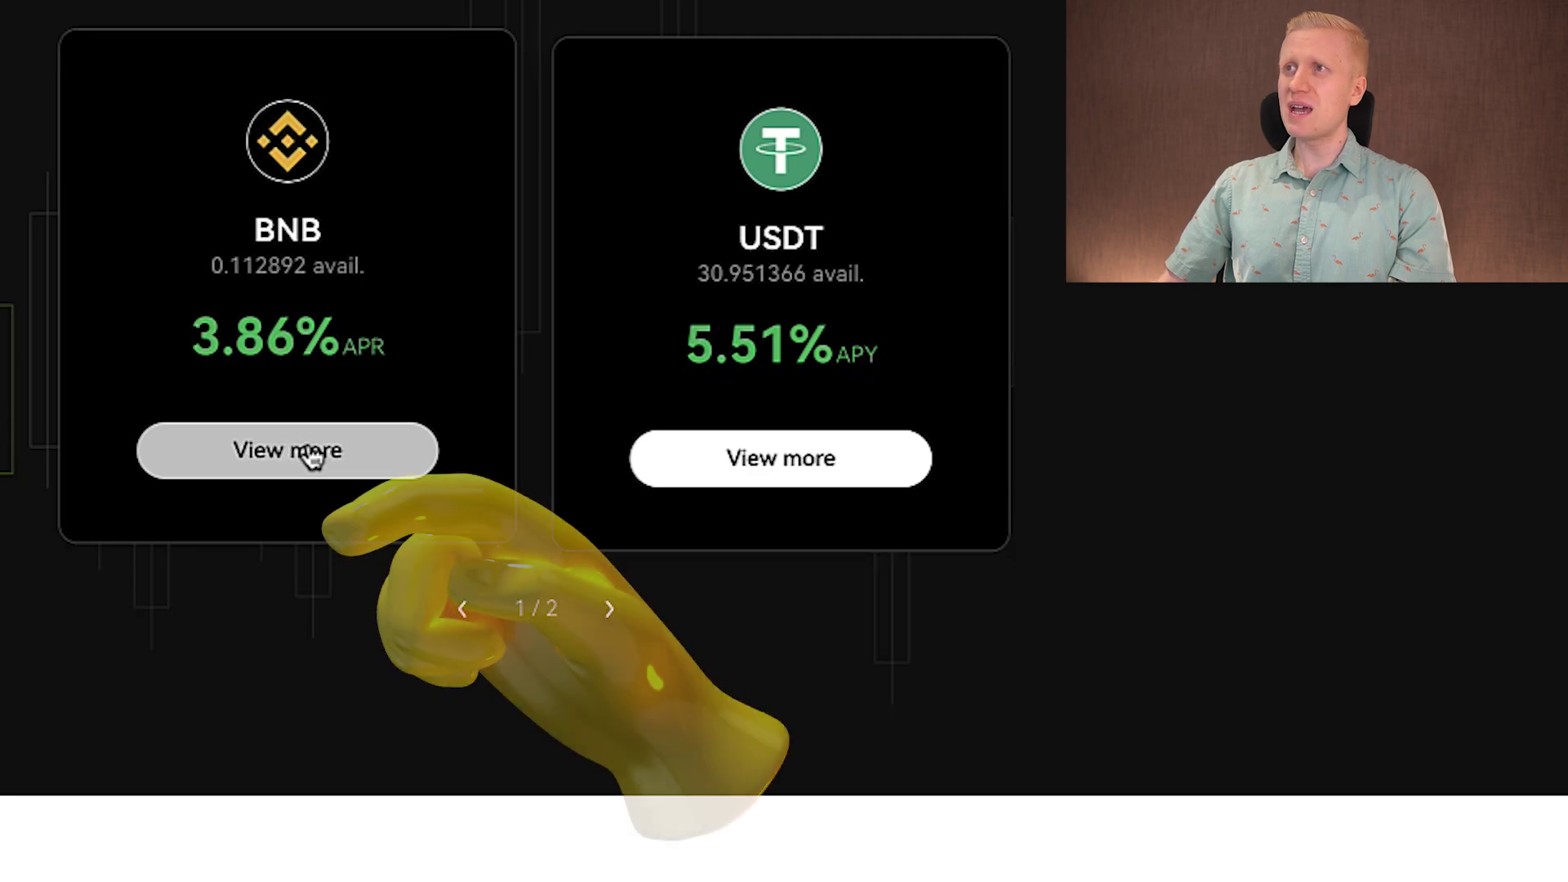
Open the Stader BNB staking details from the list of BNB staking protocols
{"action": "left_click", "coordinate": [313, 459]}
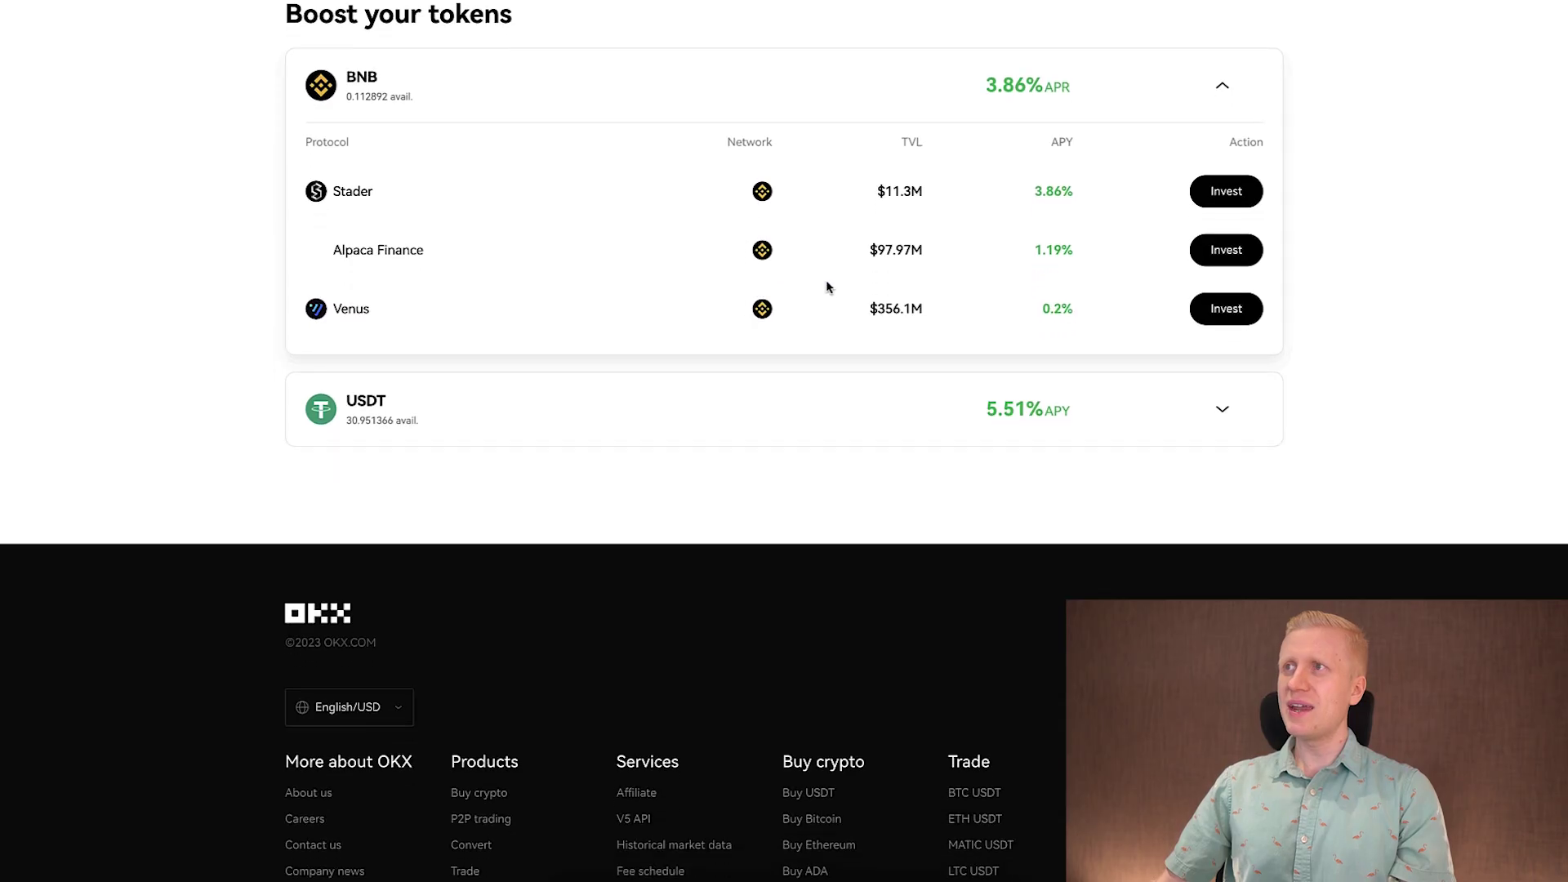
{"action": "left_click_drag", "start_coordinate": [455, 196], "coordinate": [289, 191]}
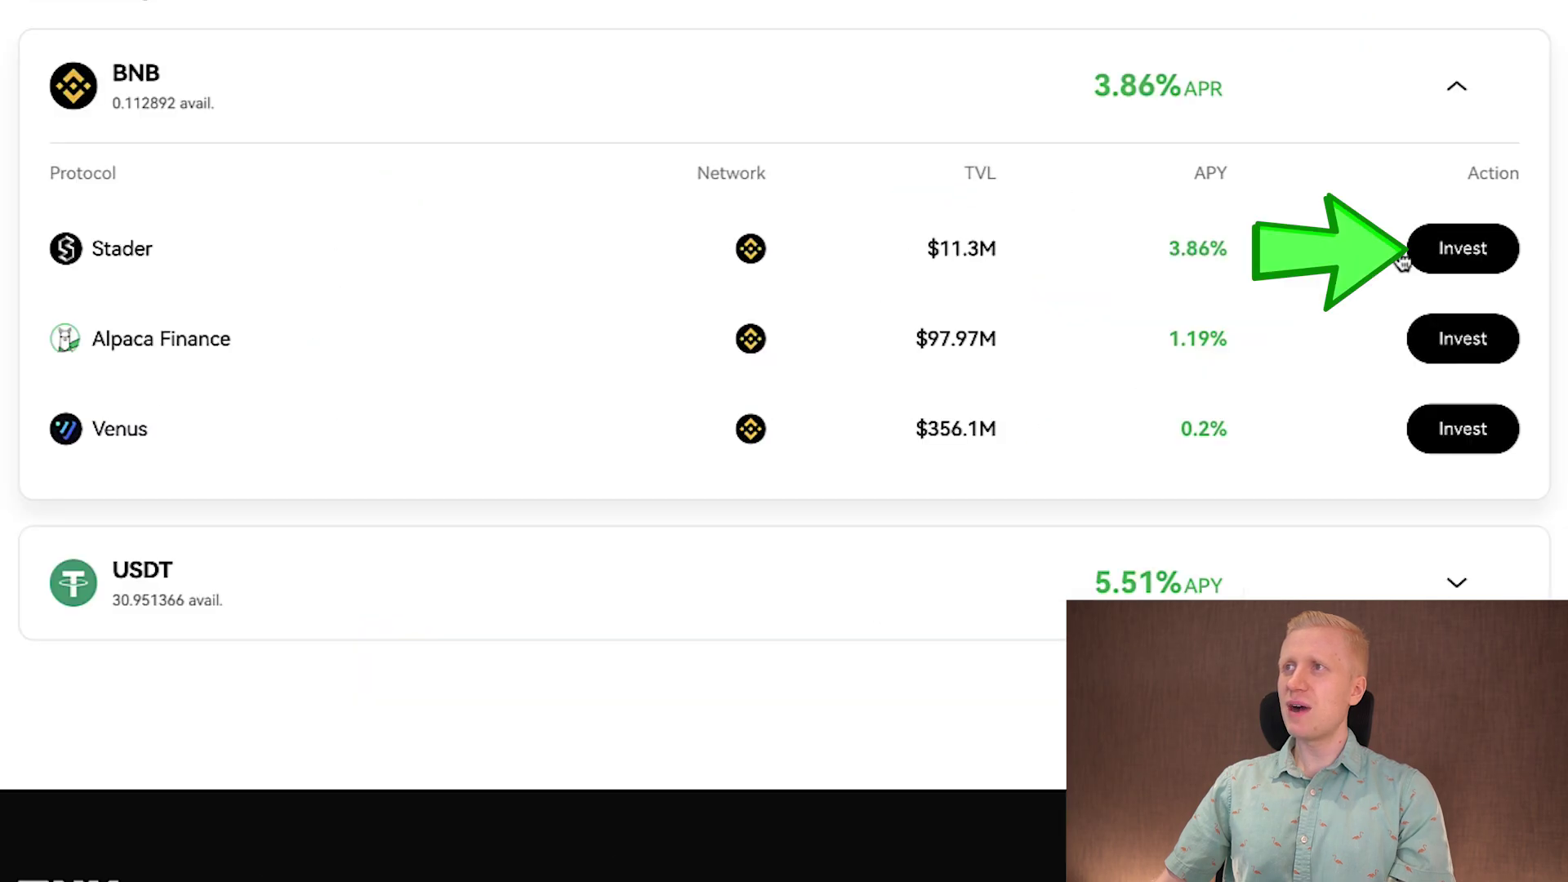
{"action": "left_click", "coordinate": [1419, 247]}
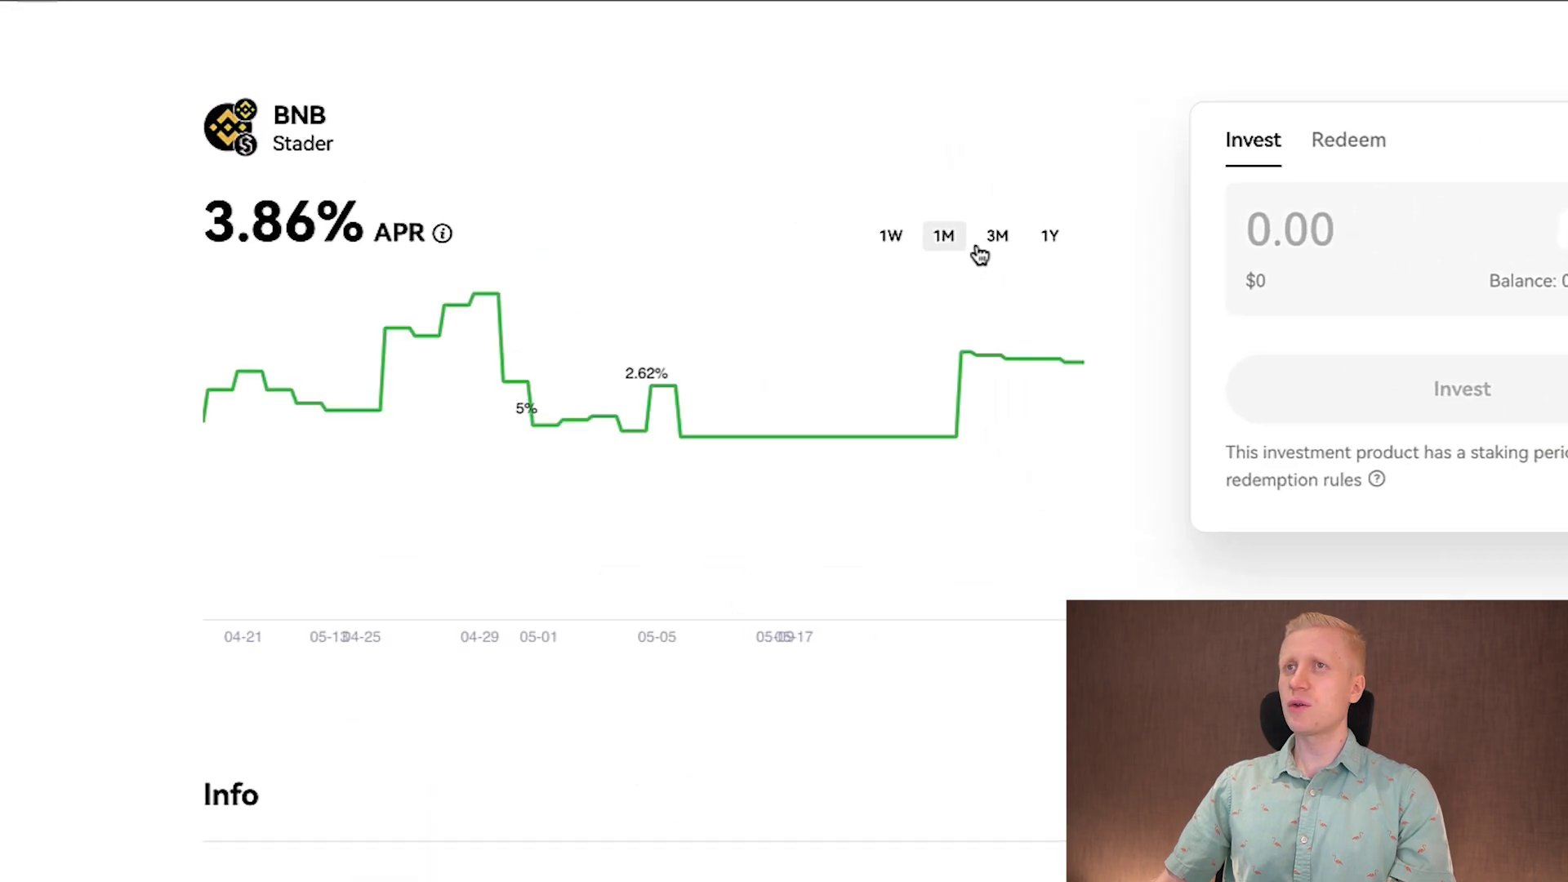
Switch the APR chart to 3M then 1Y, and review the staking period note and security score
{"action": "left_click", "coordinate": [923, 232]}
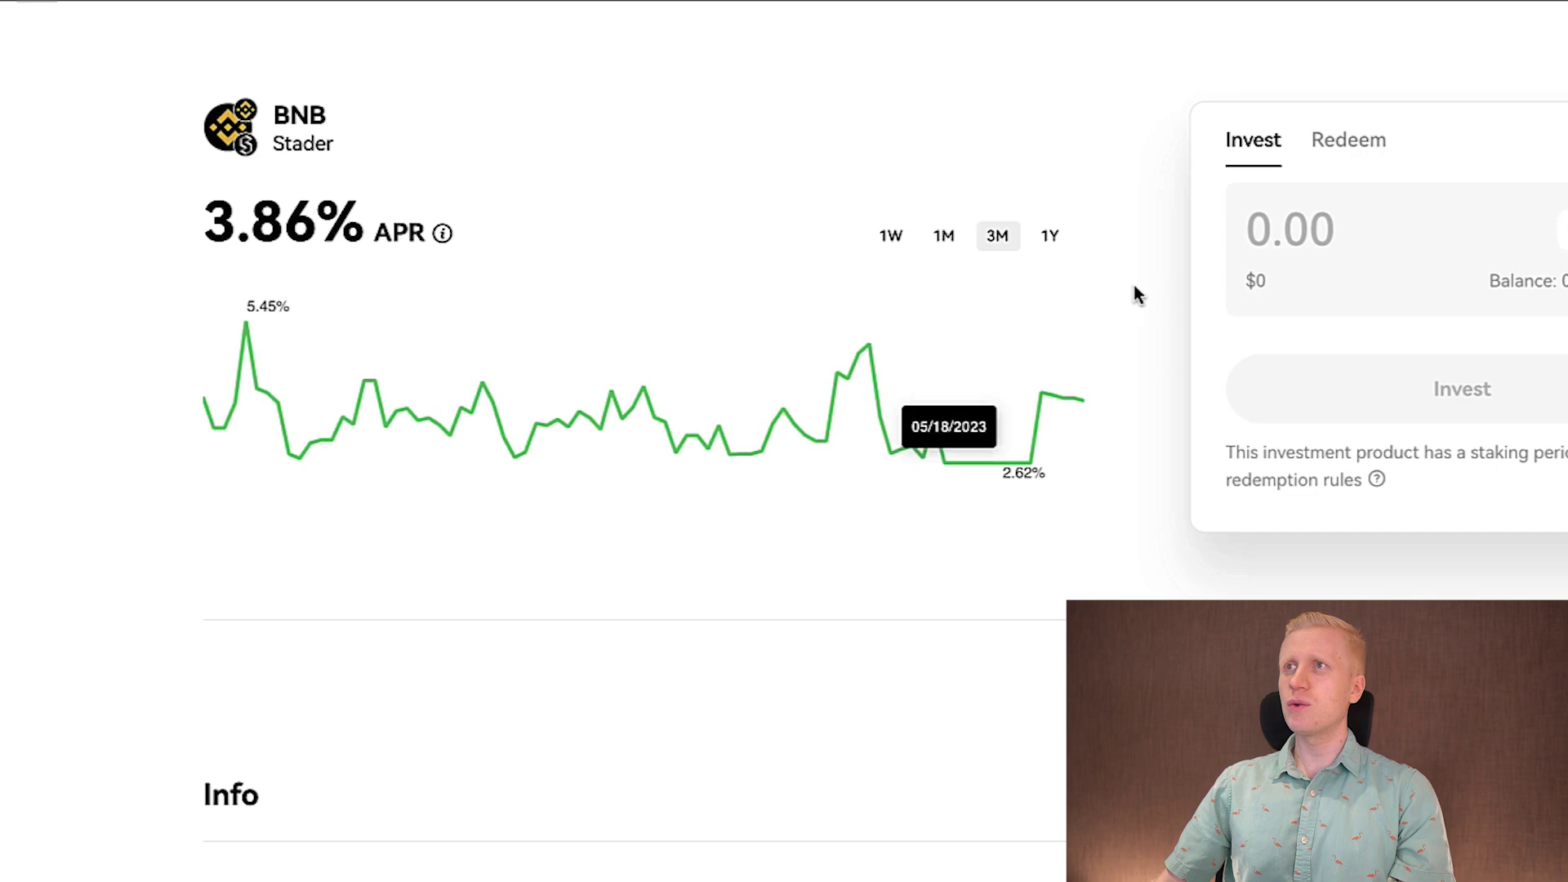
{"action": "left_click", "coordinate": [1066, 237]}
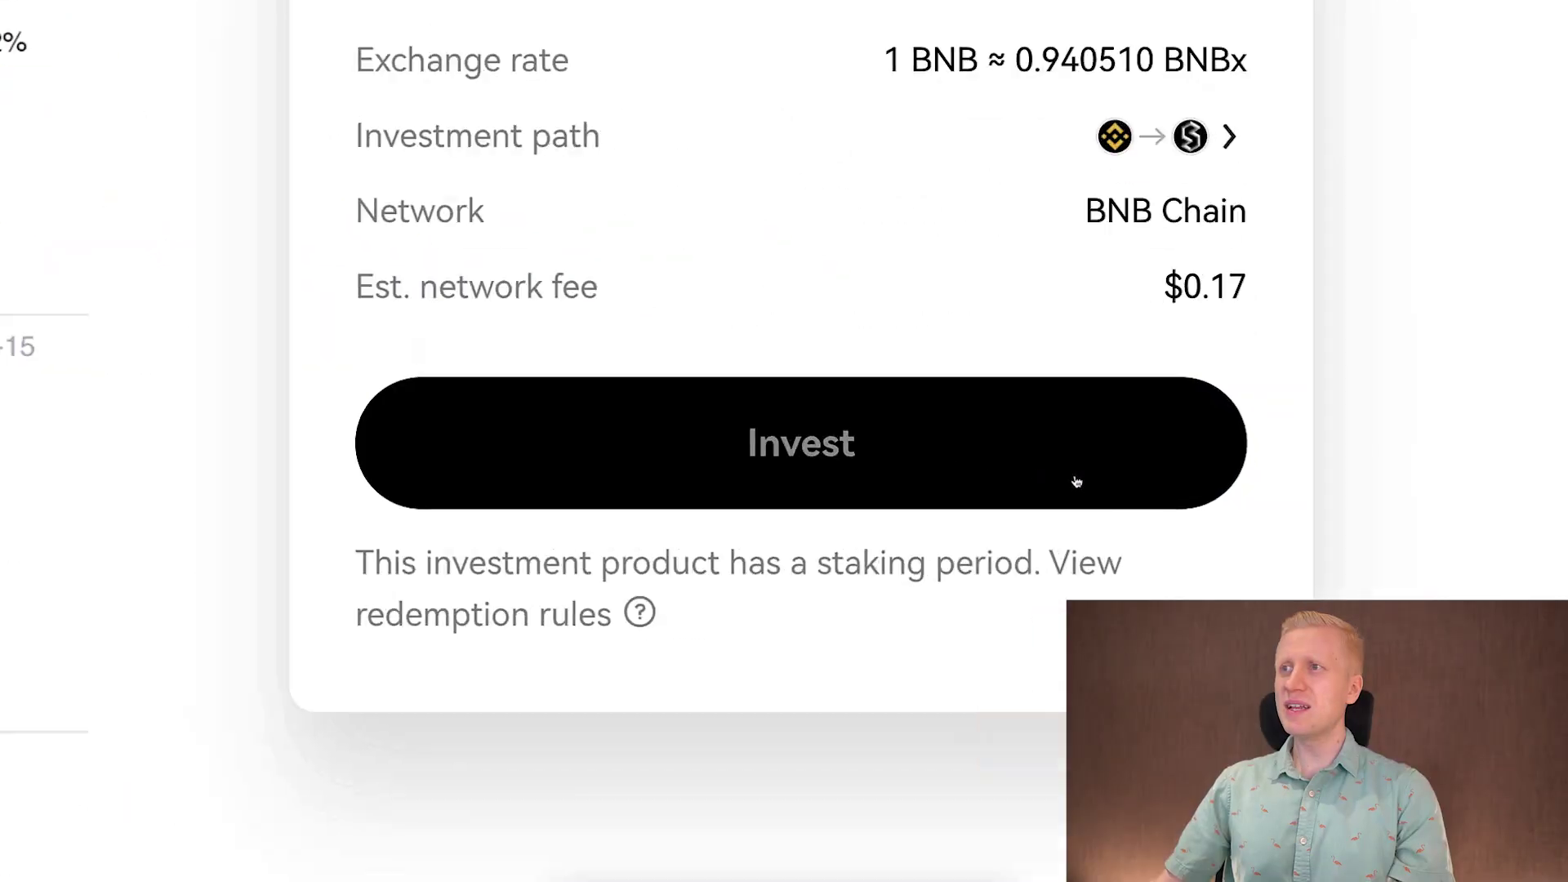
{"action": "left_click_drag", "start_coordinate": [1026, 566], "coordinate": [758, 572]}
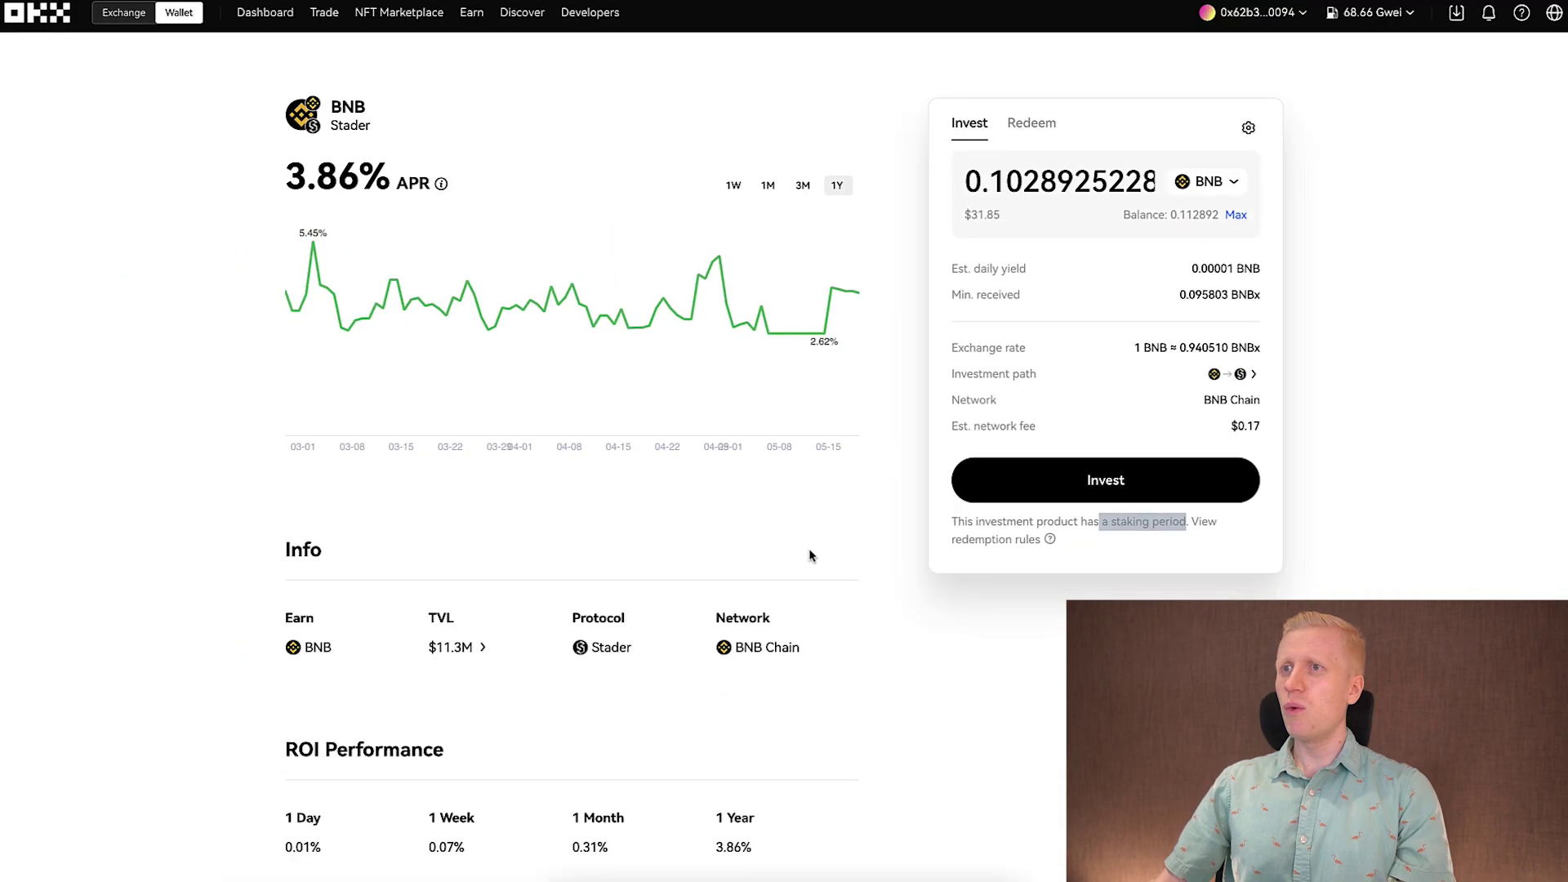
{"action": "scroll", "coordinate": [821, 557], "scroll_direction": "down", "scroll_amount": 8}
{"action": "scroll", "coordinate": [821, 558], "scroll_direction": "down", "scroll_amount": 1}
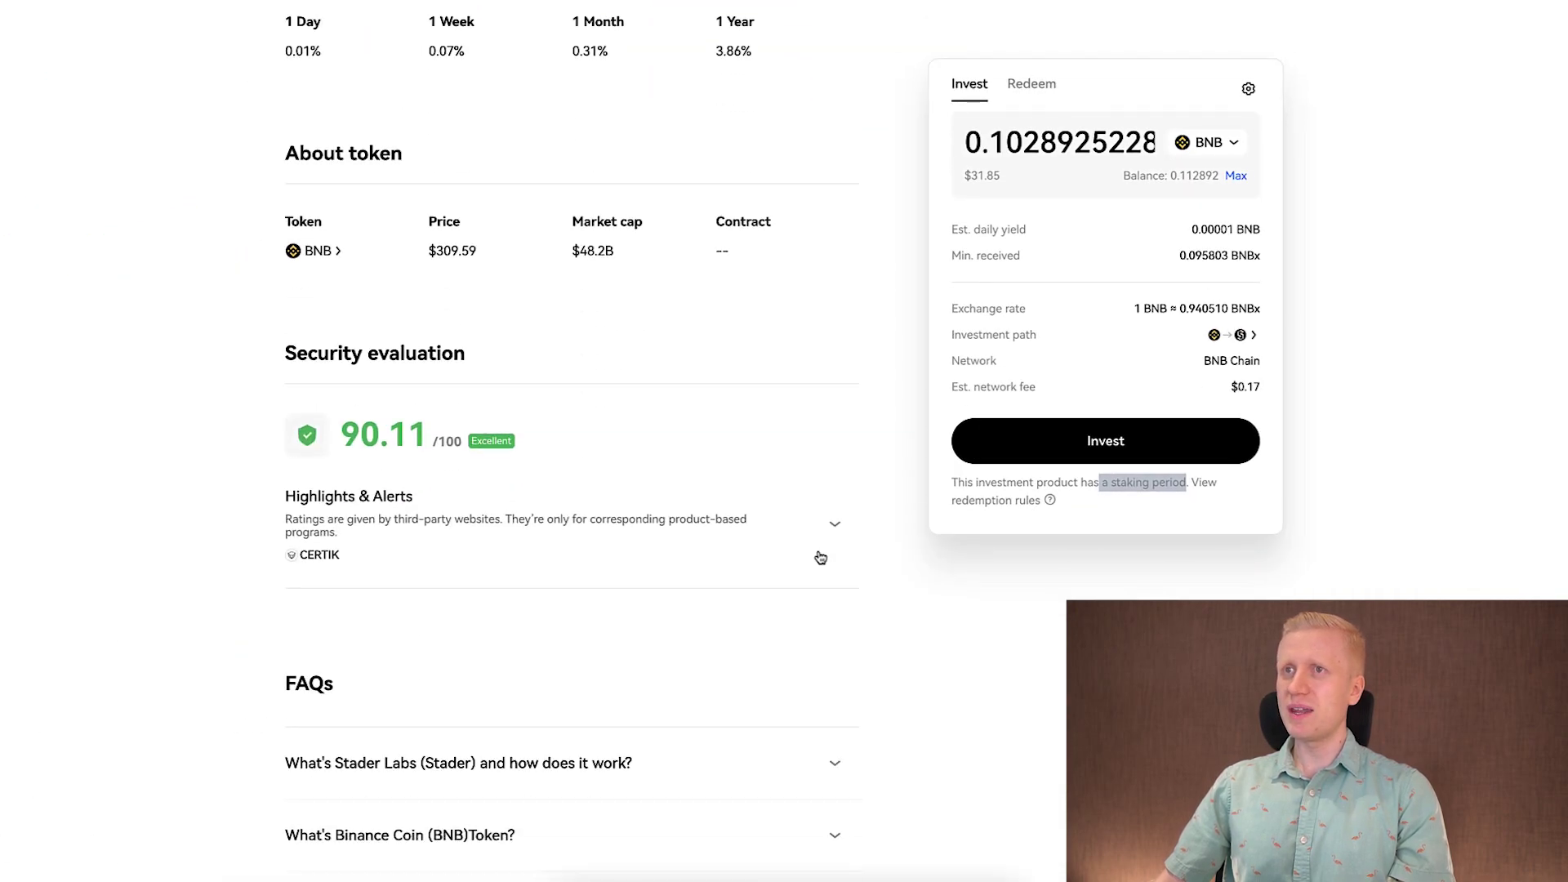
{"action": "scroll", "coordinate": [827, 554], "scroll_direction": "up", "scroll_amount": 3}
{"action": "left_click", "coordinate": [945, 446]}
{"action": "scroll", "coordinate": [483, 571], "scroll_direction": "down", "scroll_amount": 2}
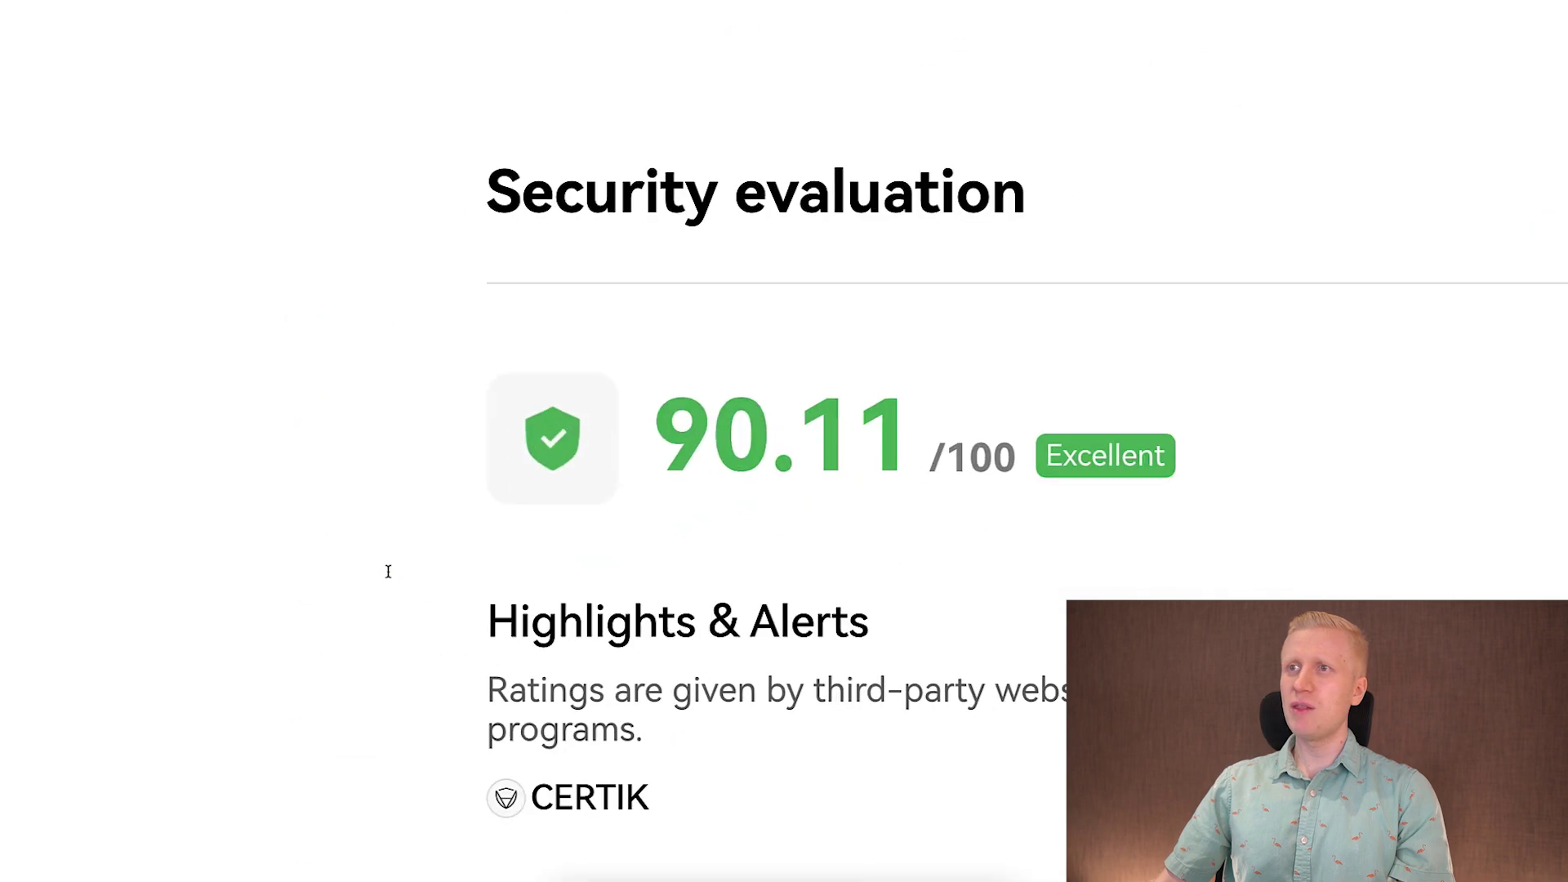
{"action": "scroll", "coordinate": [700, 455], "scroll_direction": "up", "scroll_amount": 10}
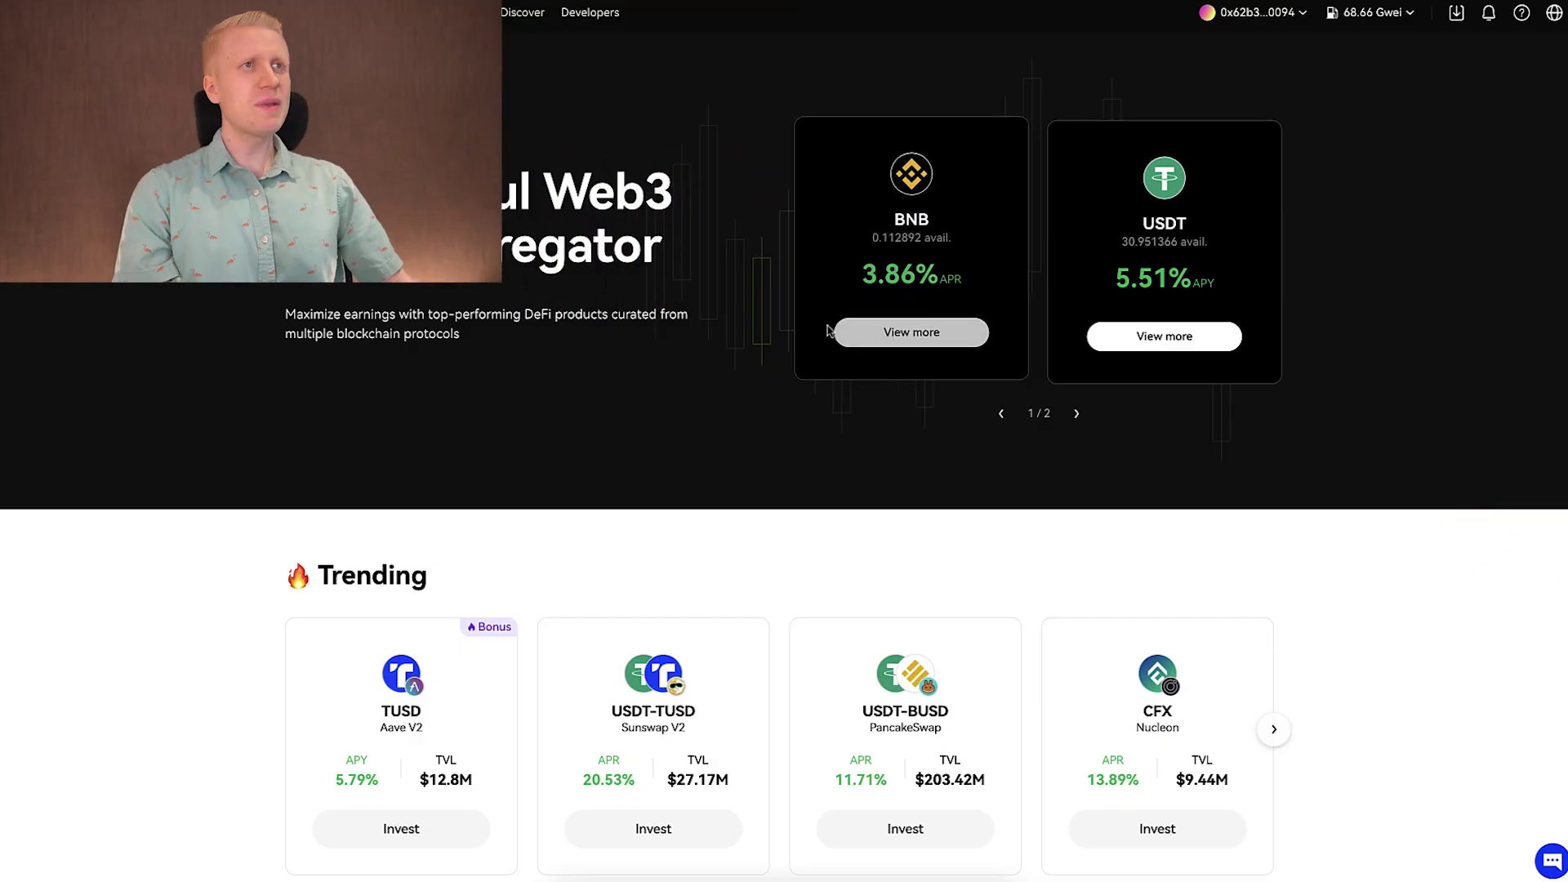
Open USDT's yield pools and highlight the WePiggy row and its $55.81K TVL
{"action": "scroll", "coordinate": [455, 400], "scroll_direction": "down", "scroll_amount": 5}
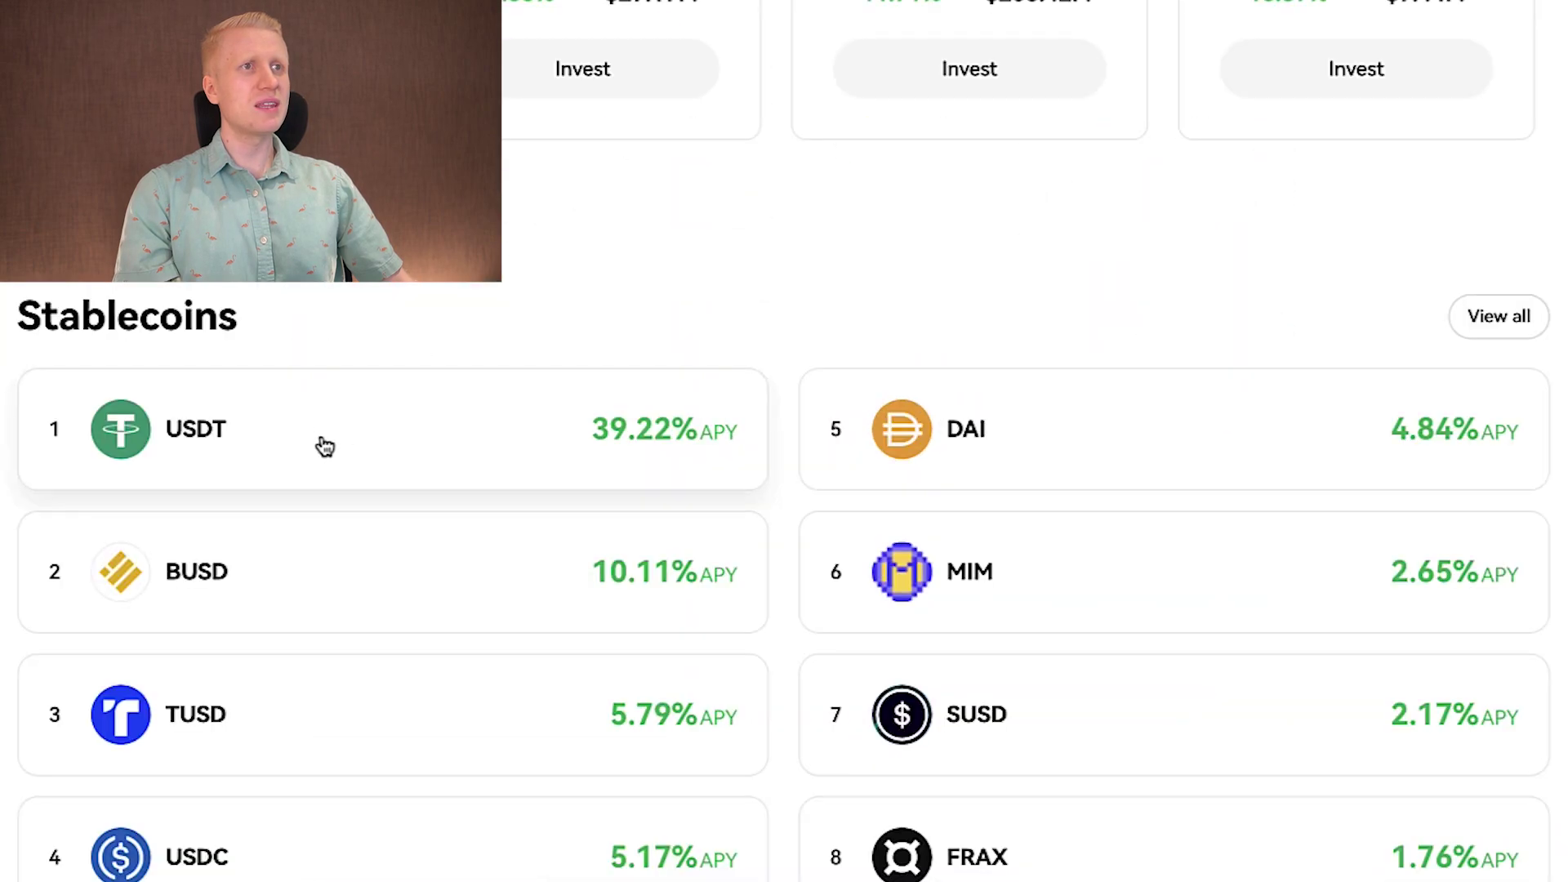
{"action": "left_click", "coordinate": [325, 447]}
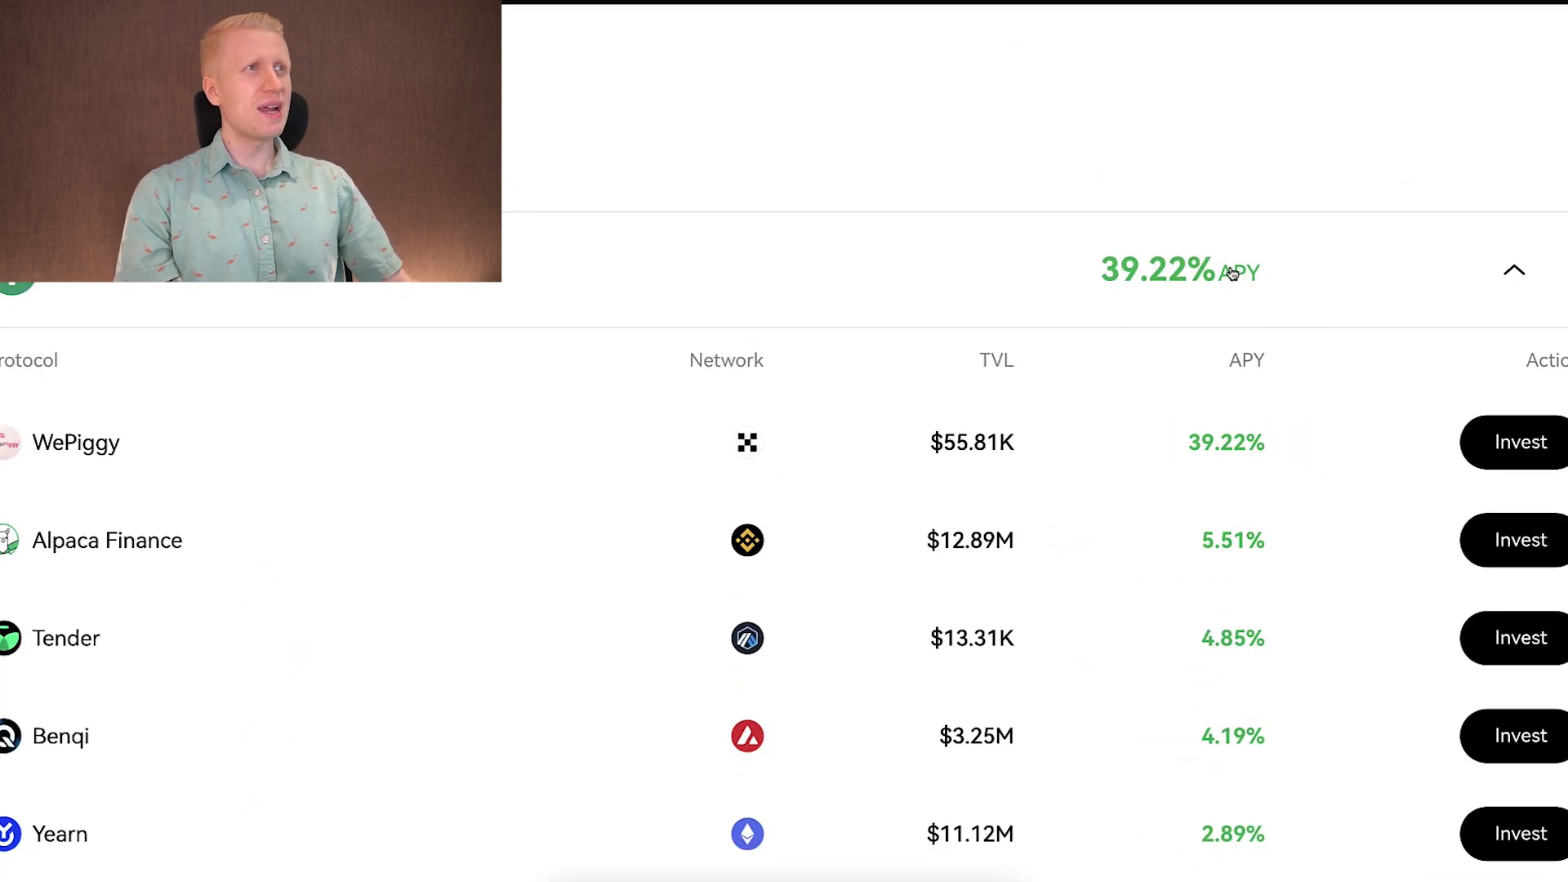
{"action": "left_click_drag", "start_coordinate": [1098, 304], "coordinate": [1236, 458]}
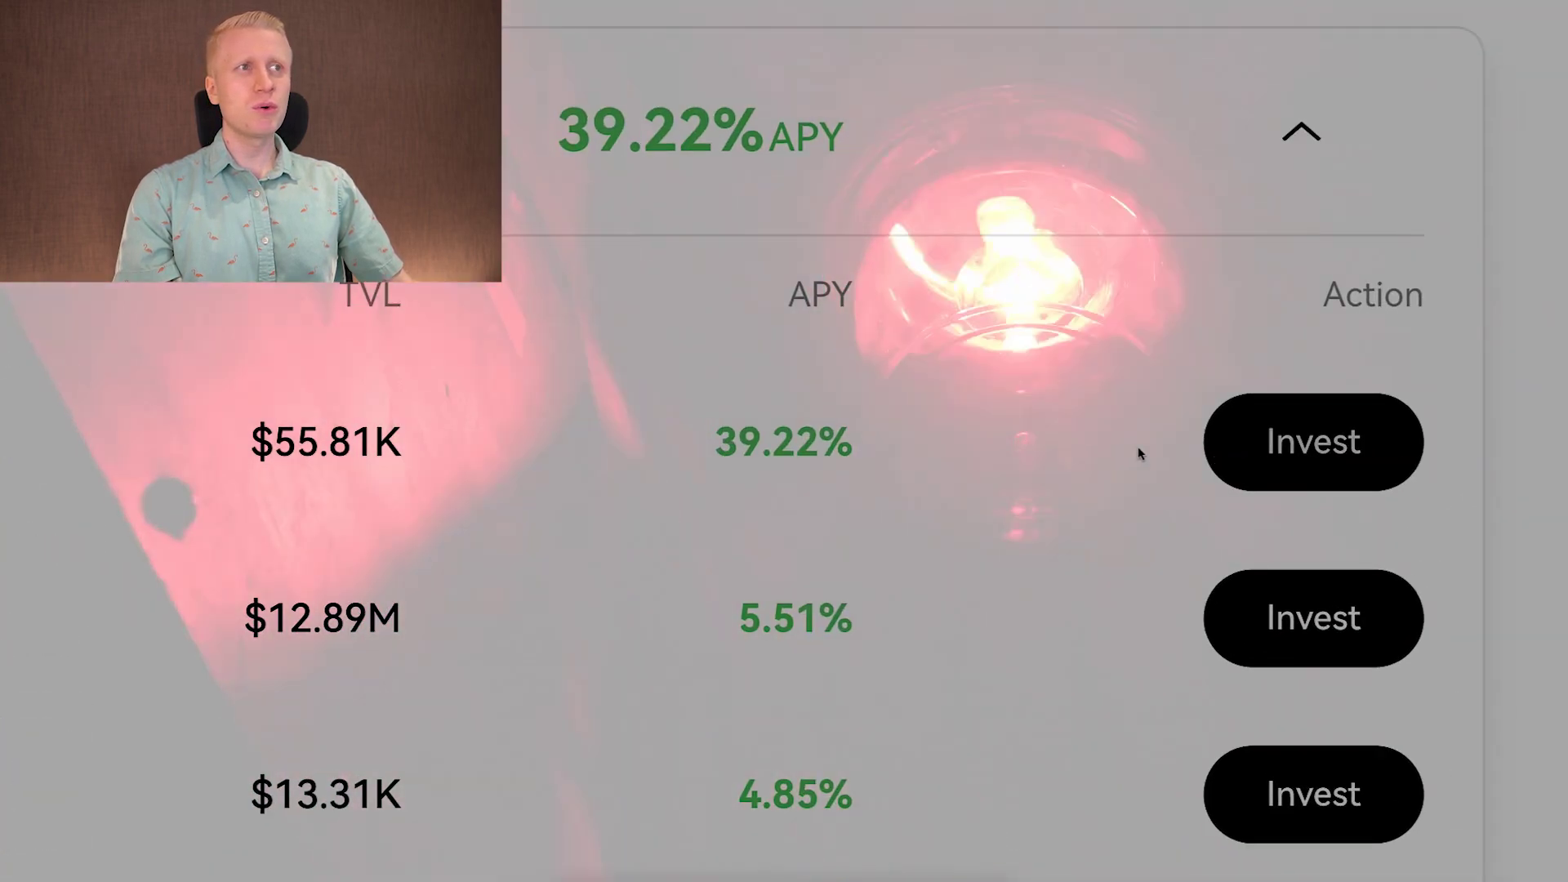
{"action": "triple_click", "coordinate": [1023, 451]}
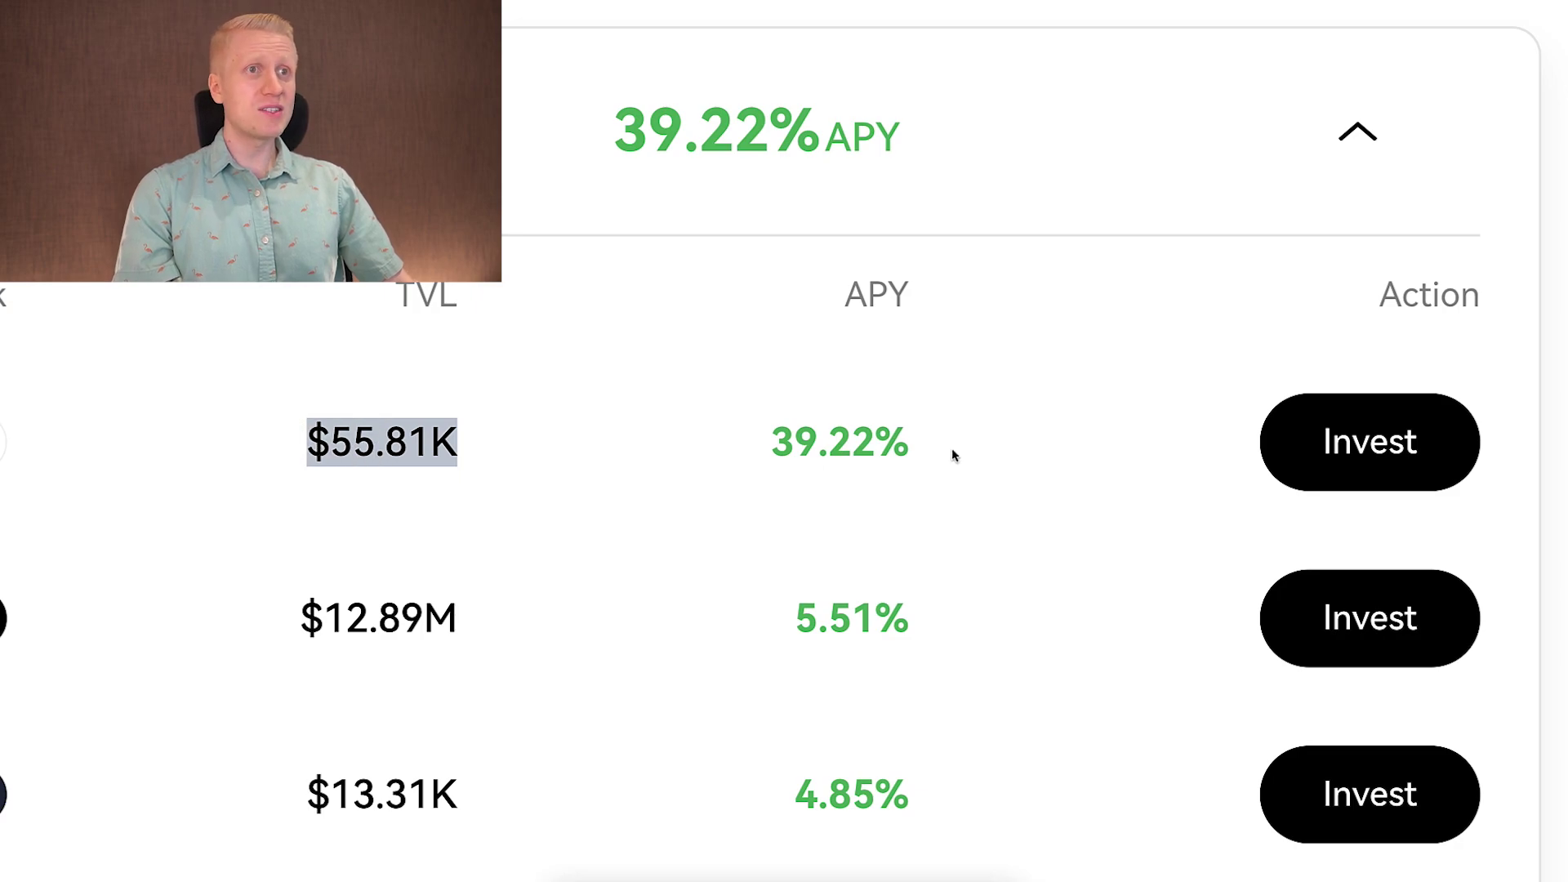
Highlight the 5.51% APY figure, then scroll down through the stablecoin yields list
{"action": "scroll", "coordinate": [952, 449], "scroll_direction": "down", "scroll_amount": 4}
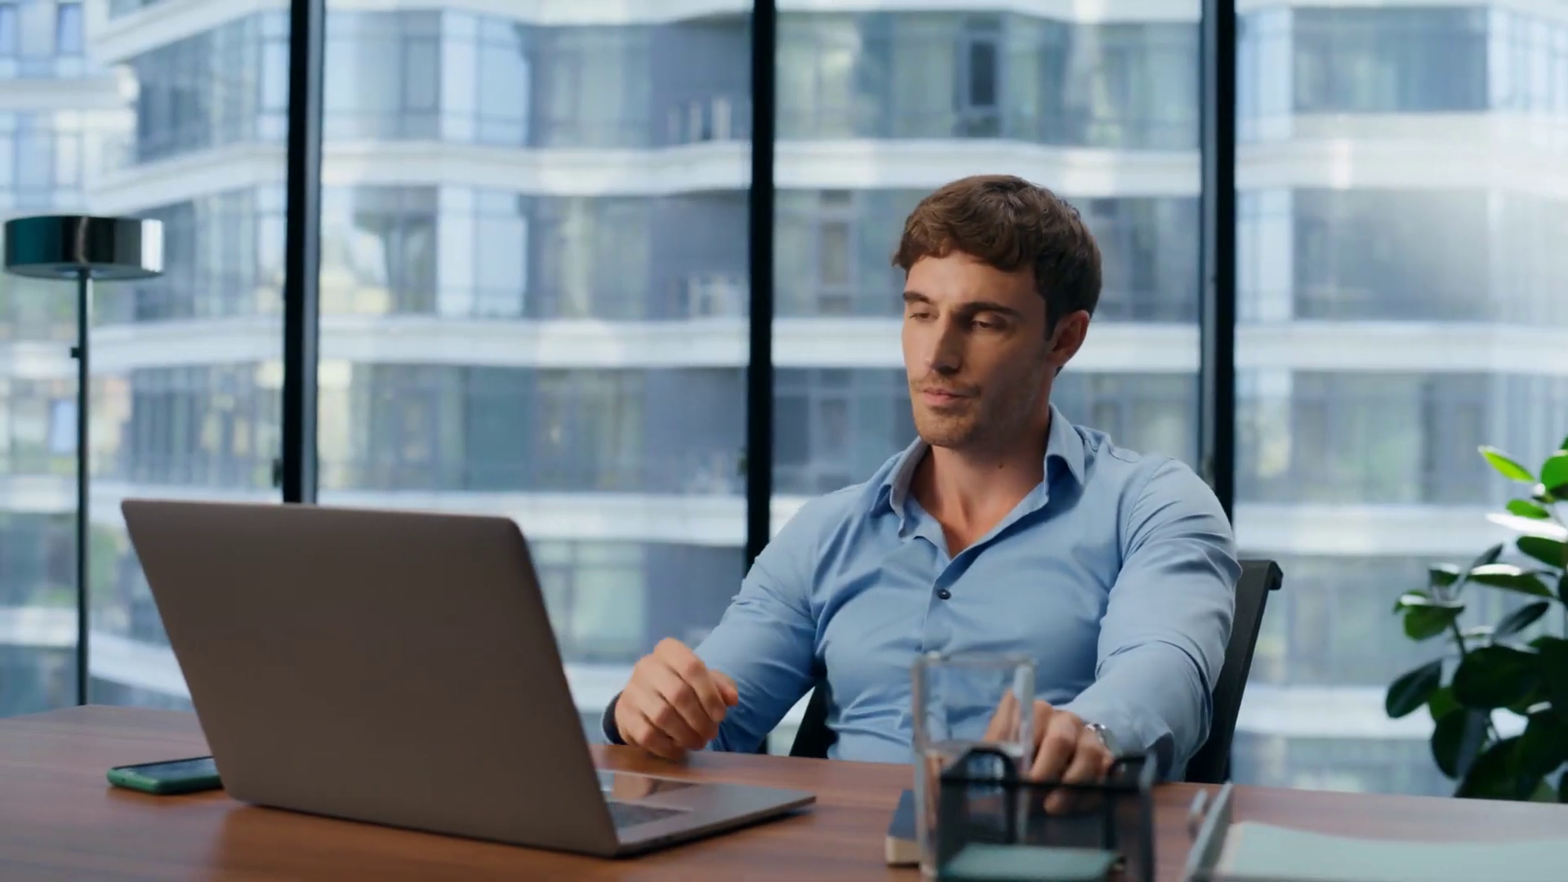
{"action": "scroll", "coordinate": [953, 447], "scroll_direction": "up", "scroll_amount": 1}
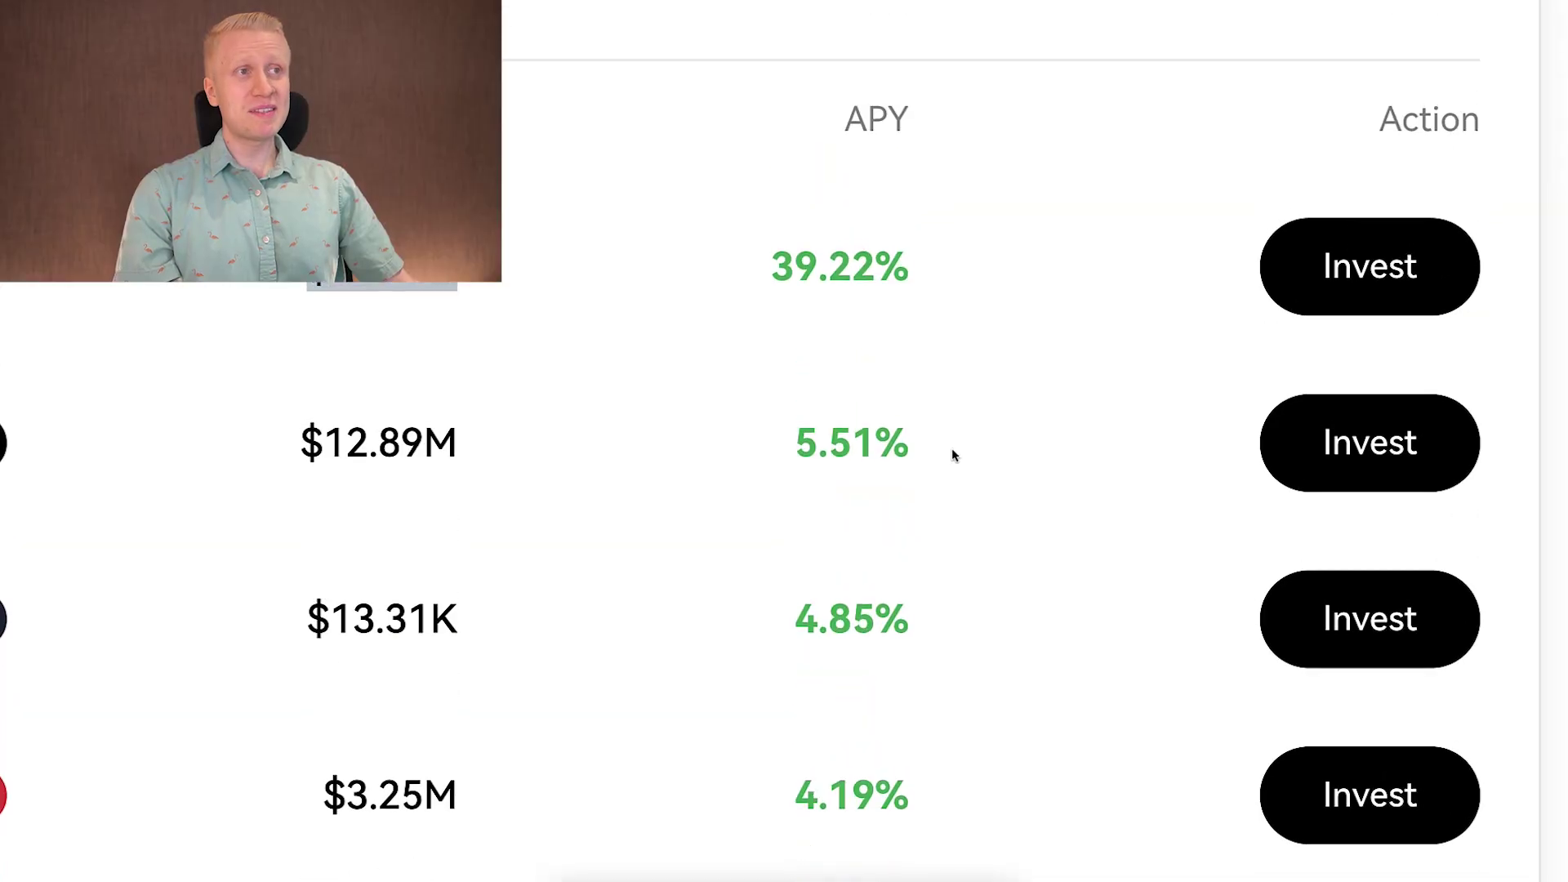
{"action": "left_click_drag", "start_coordinate": [782, 454], "coordinate": [825, 498]}
{"action": "scroll", "coordinate": [946, 526], "scroll_direction": "down", "scroll_amount": 2}
{"action": "scroll", "coordinate": [825, 498], "scroll_direction": "down", "scroll_amount": 2}
{"action": "scroll", "coordinate": [917, 454], "scroll_direction": "down", "scroll_amount": 4}
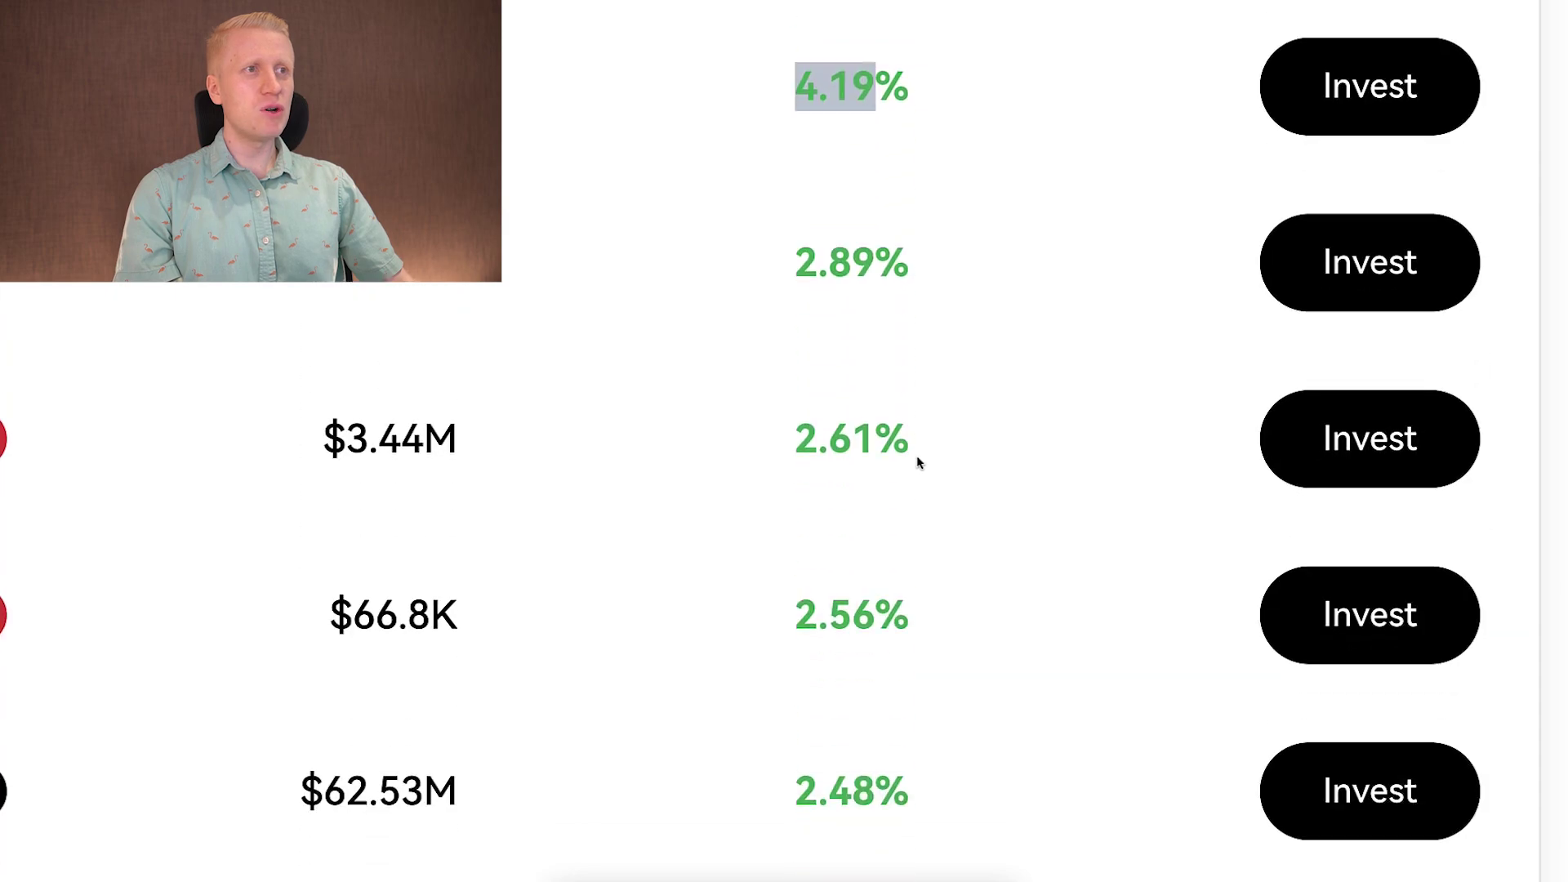
{"action": "scroll", "coordinate": [919, 465], "scroll_direction": "down", "scroll_amount": 3}
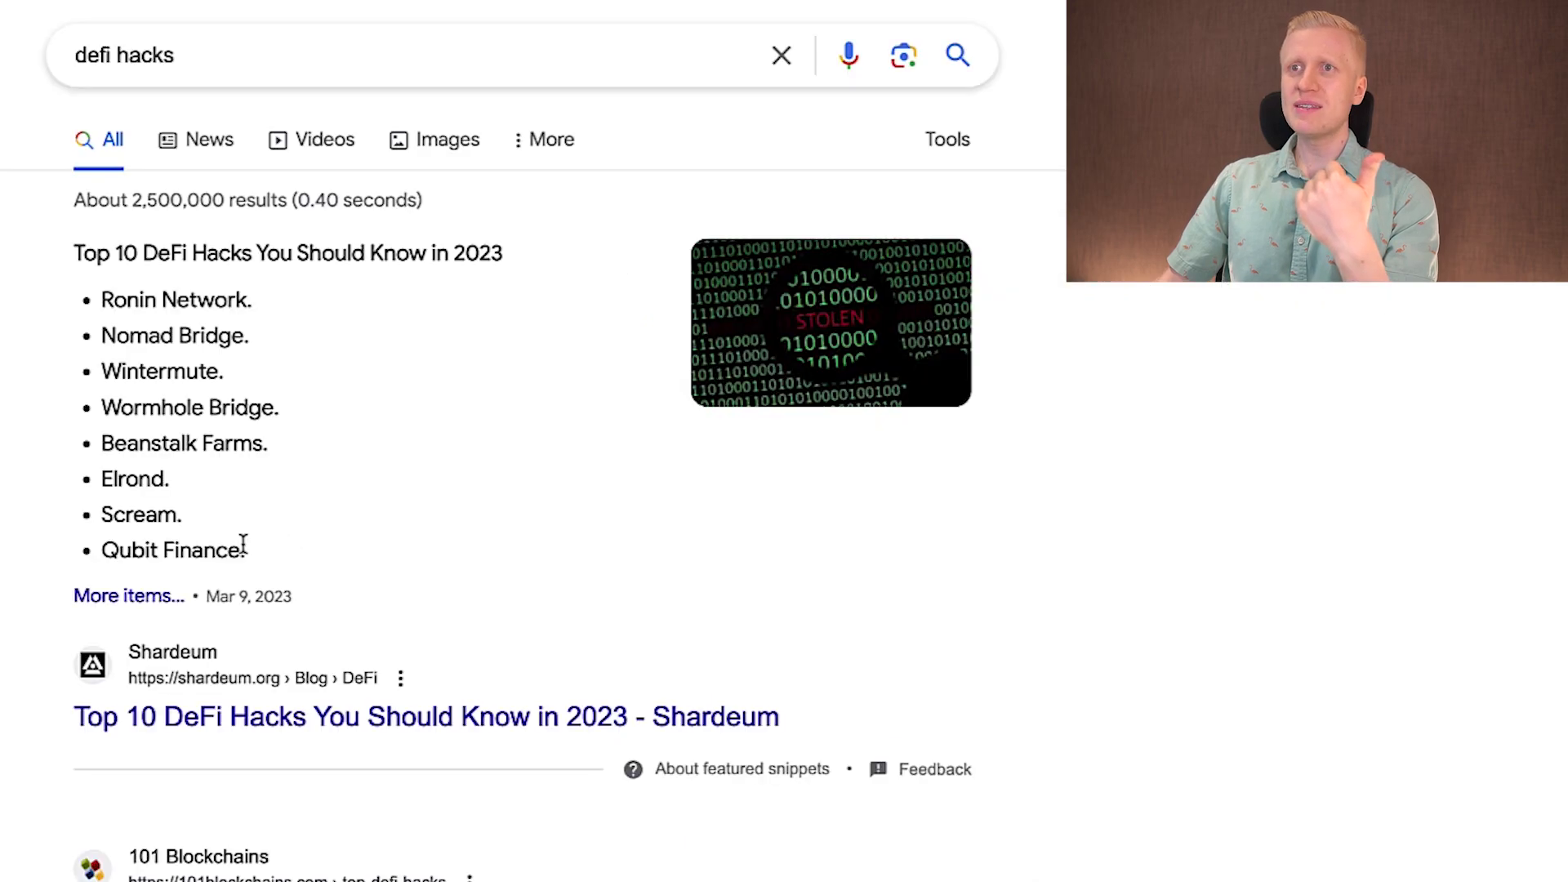
{"action": "scroll", "coordinate": [244, 545], "scroll_direction": "down", "scroll_amount": 4}
{"action": "scroll", "coordinate": [18, 431], "scroll_direction": "up", "scroll_amount": 5}
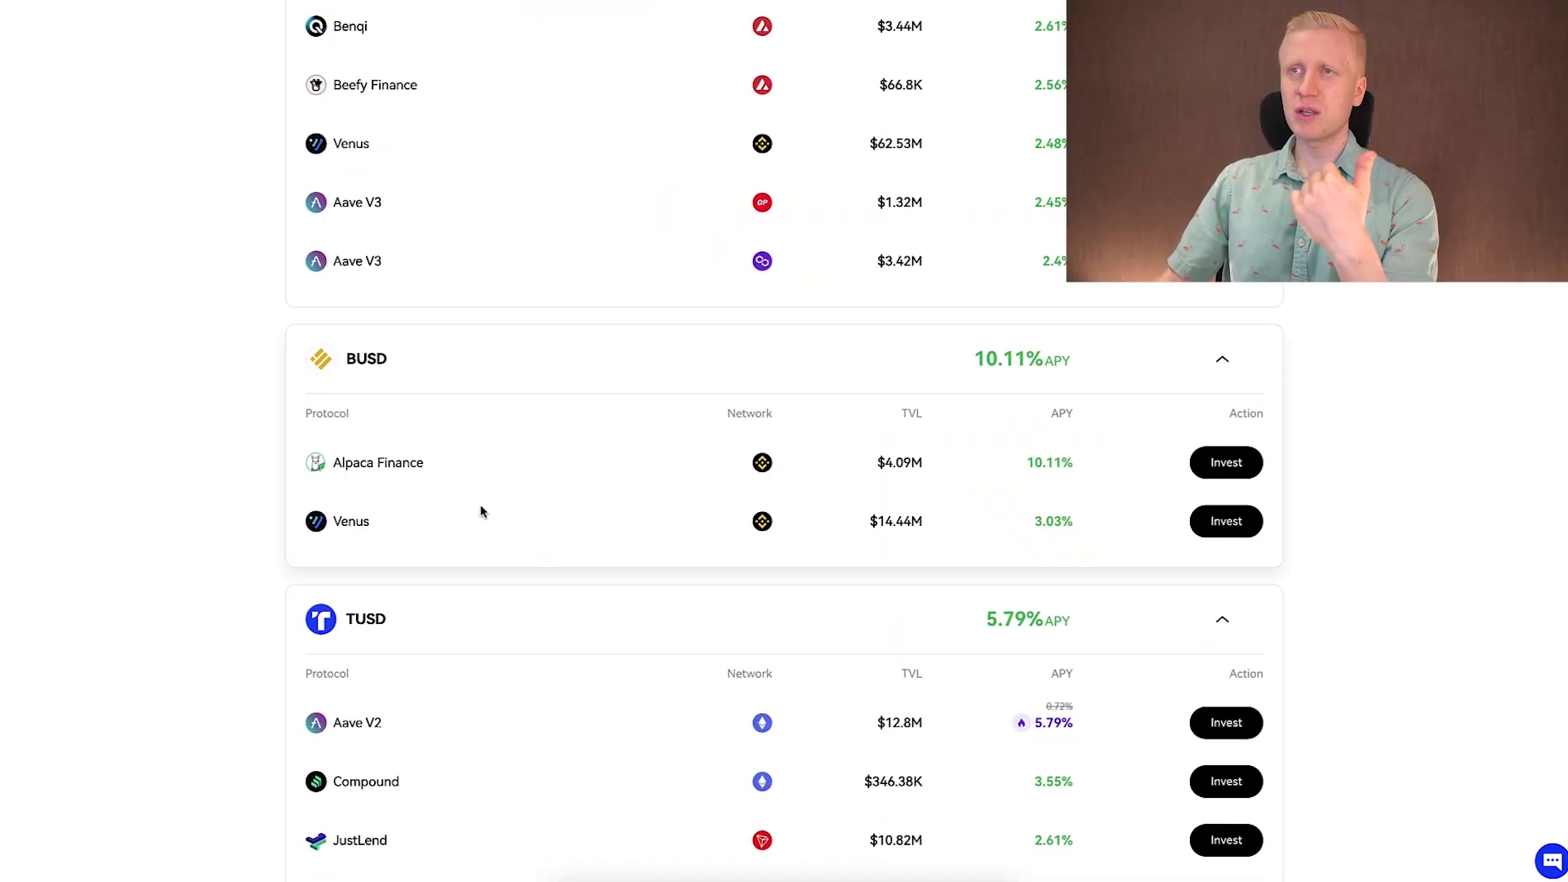
Scroll past the BUSD, TUSD, USDC, DAI, MIM, SUSD and FRAX stablecoin cards
{"action": "scroll", "coordinate": [480, 511], "scroll_direction": "down", "scroll_amount": 2}
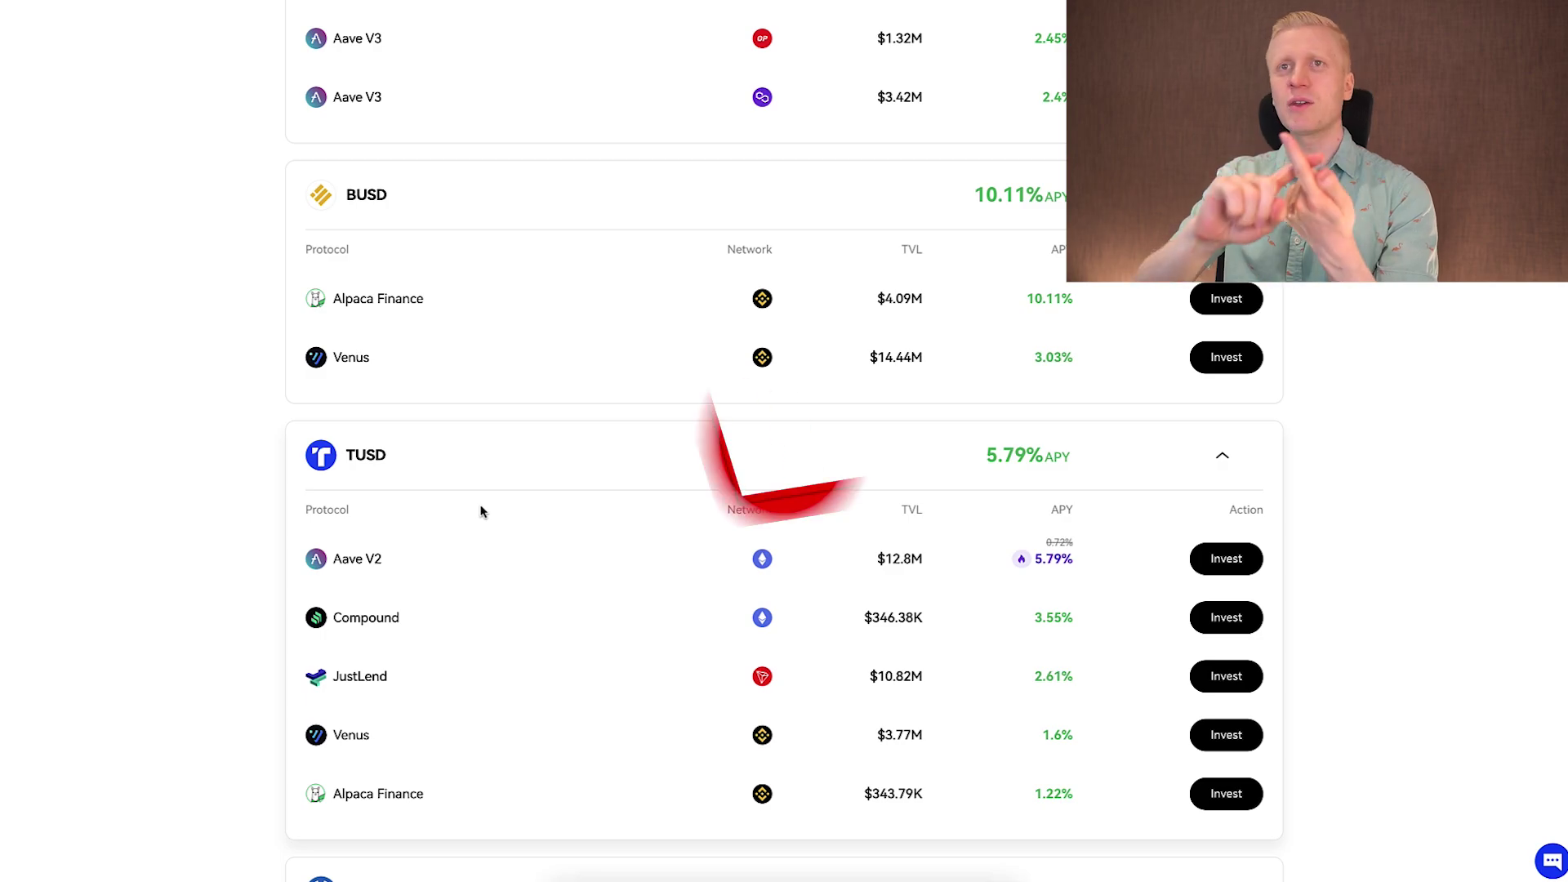
{"action": "scroll", "coordinate": [483, 477], "scroll_direction": "down", "scroll_amount": 3}
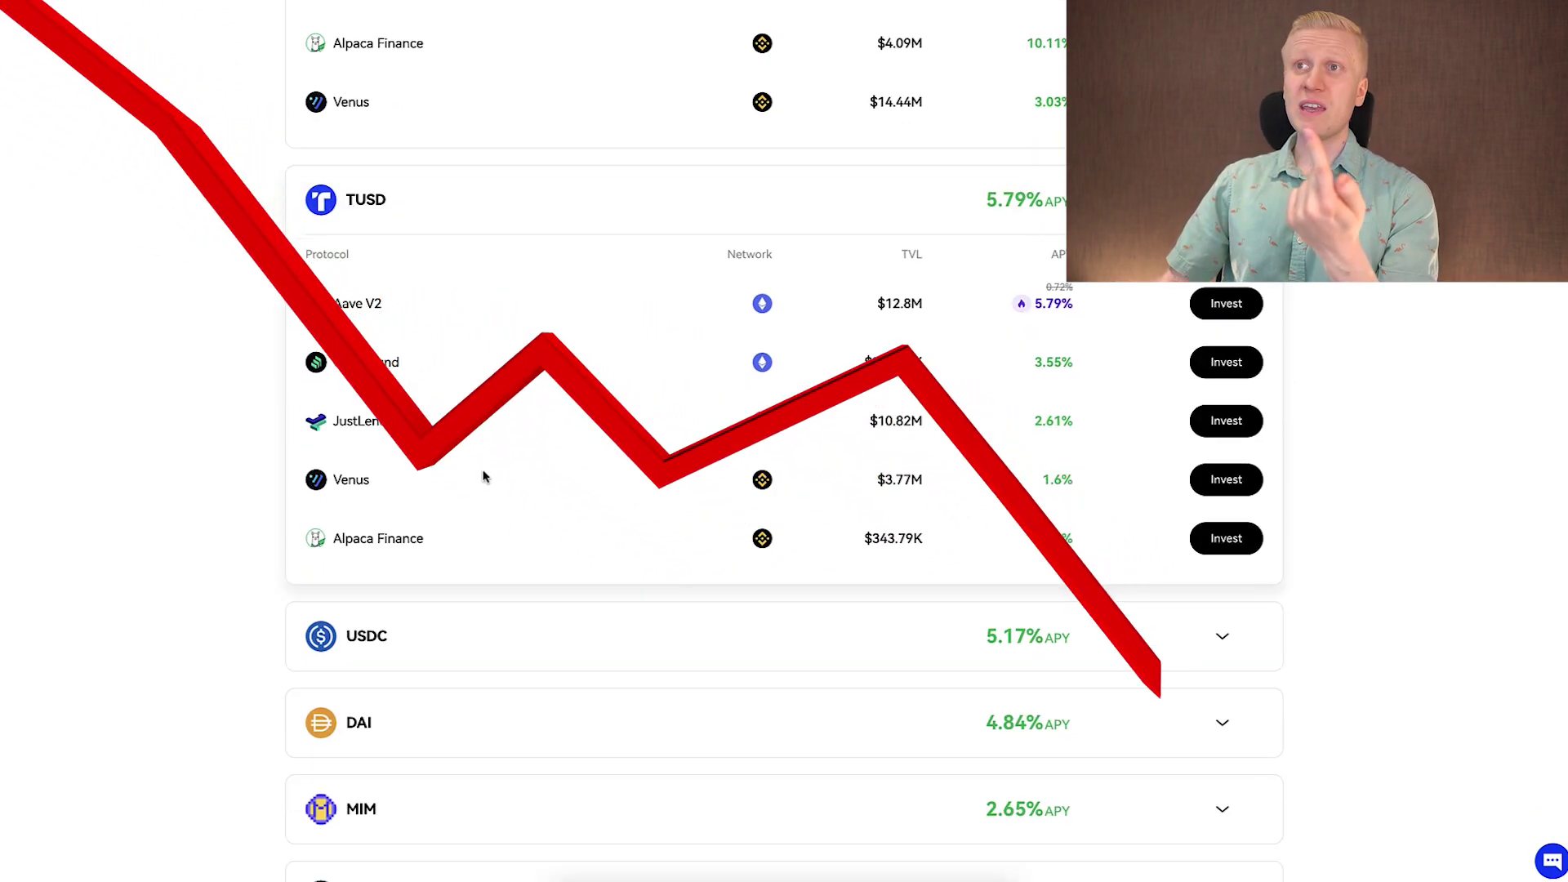
{"action": "scroll", "coordinate": [376, 545], "scroll_direction": "down", "scroll_amount": 2}
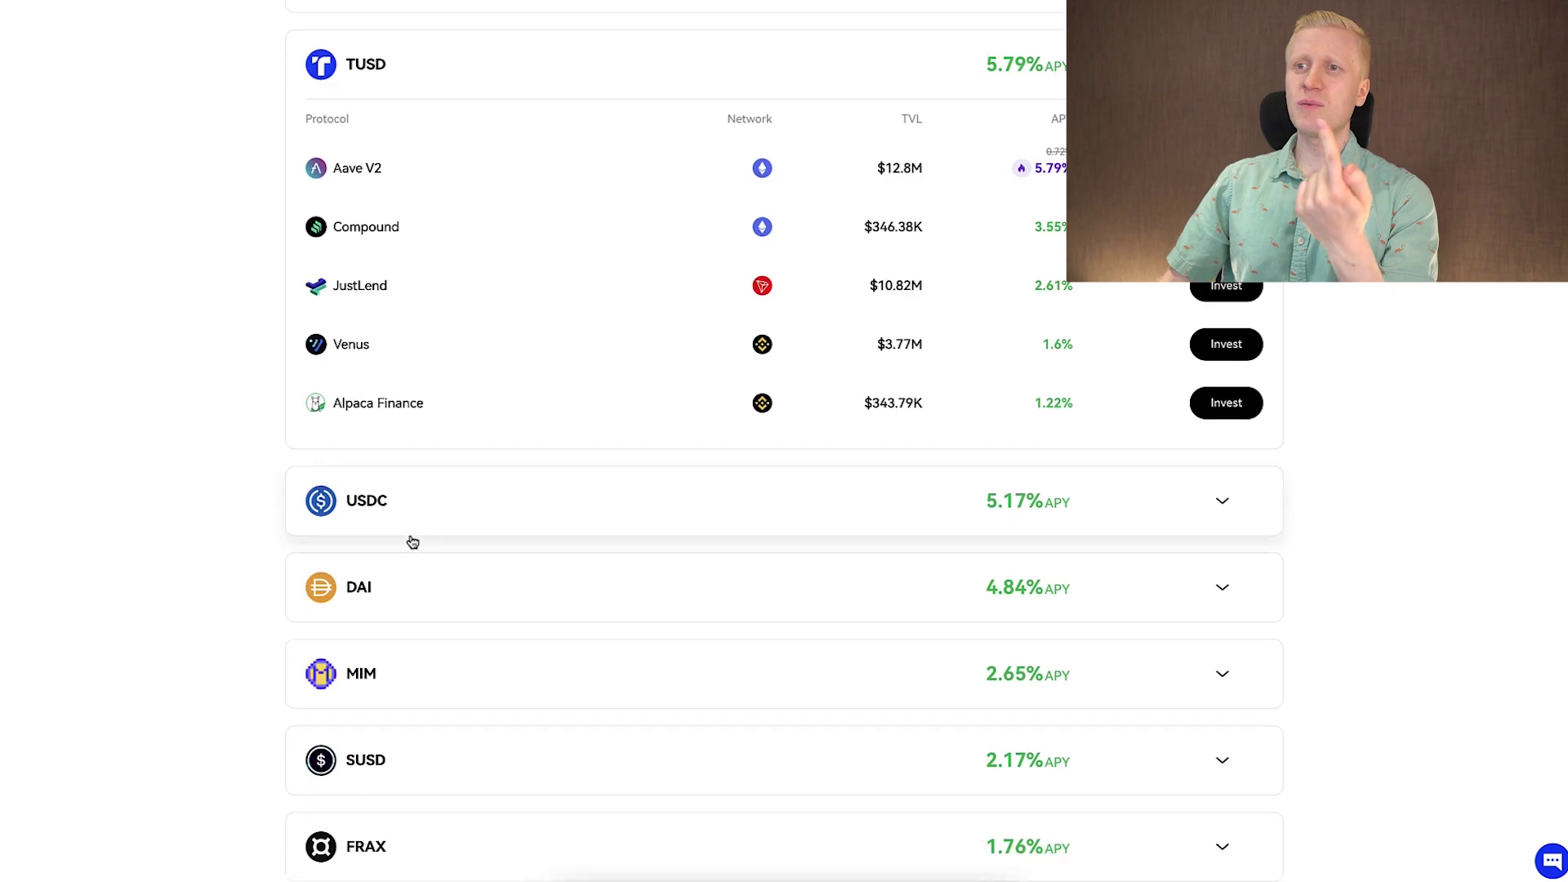
{"action": "scroll", "coordinate": [424, 564], "scroll_direction": "down", "scroll_amount": 1}
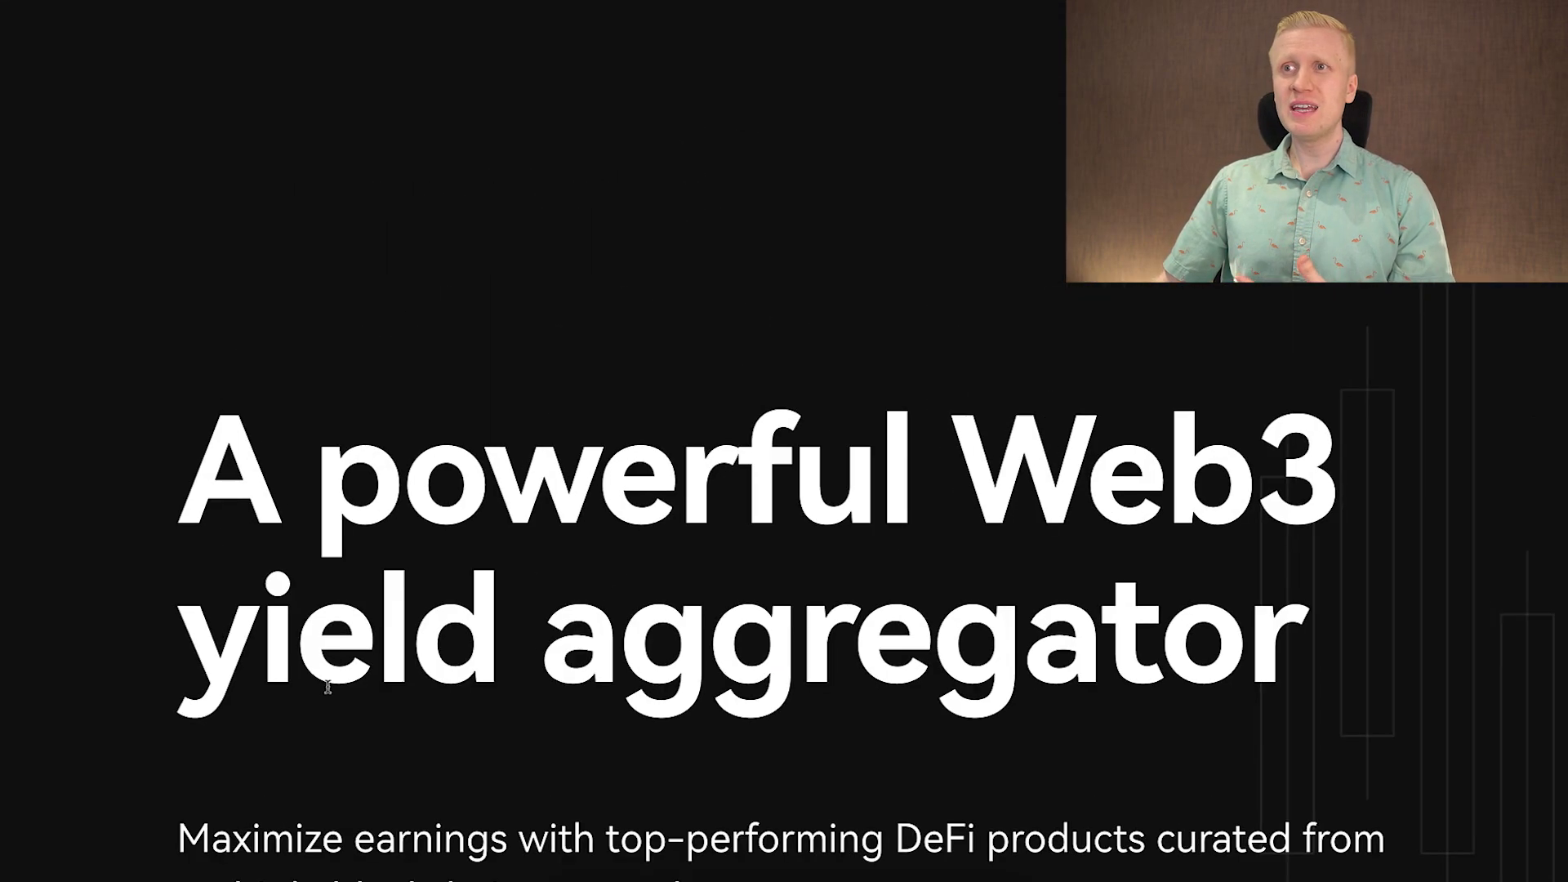
Highlight the Discover DApps title and scroll the trending projects like Mute.io and Blur
{"action": "left_click_drag", "start_coordinate": [328, 232], "coordinate": [484, 255]}
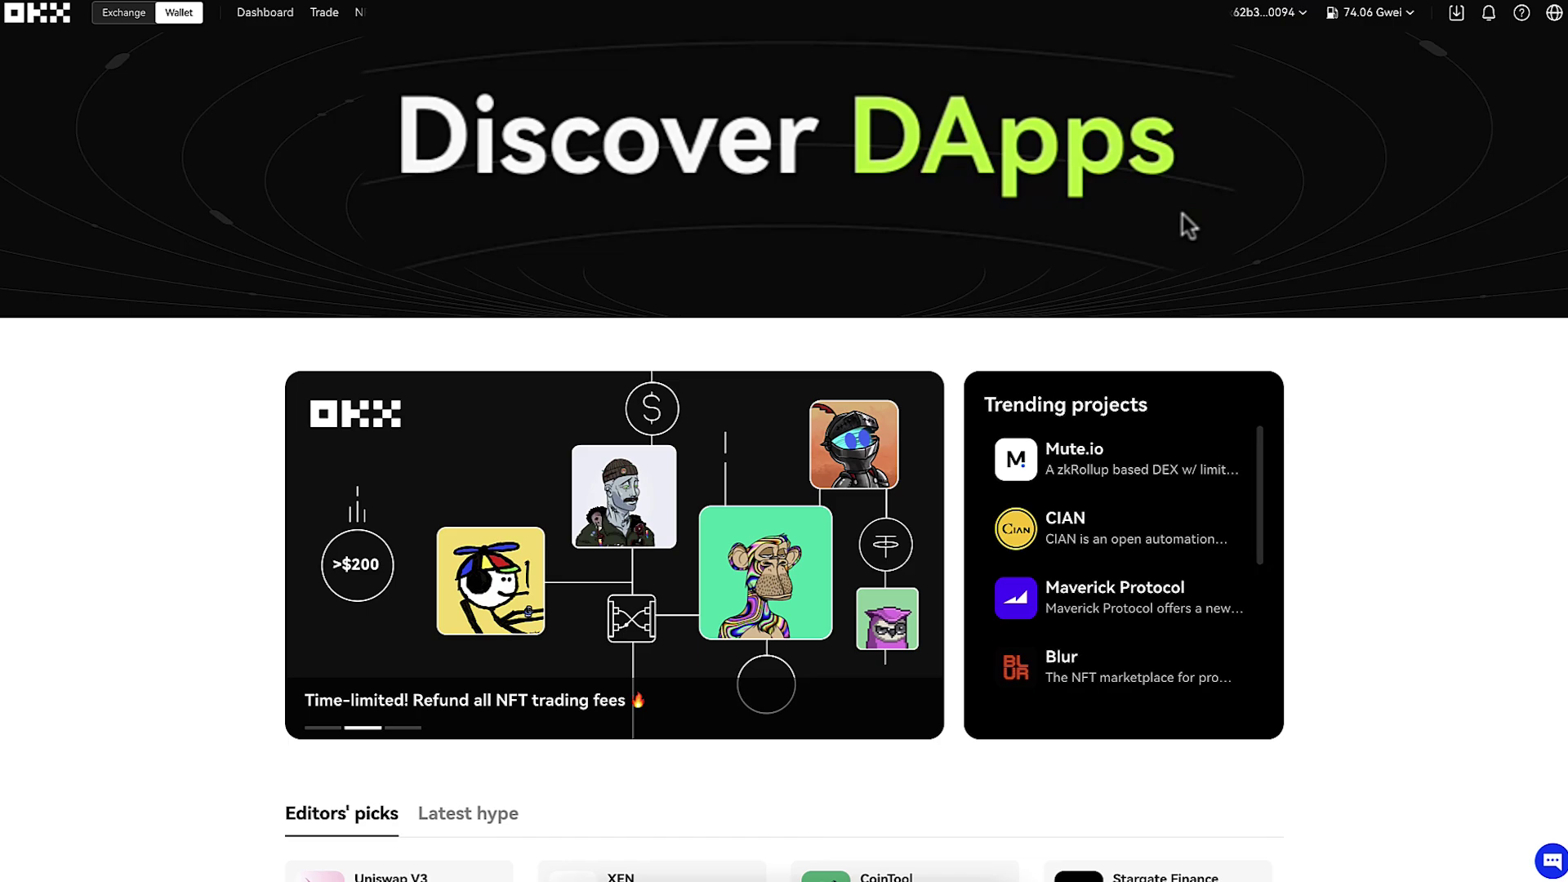
{"action": "left_click_drag", "start_coordinate": [1179, 221], "coordinate": [471, 172]}
{"action": "left_click", "coordinate": [440, 167]}
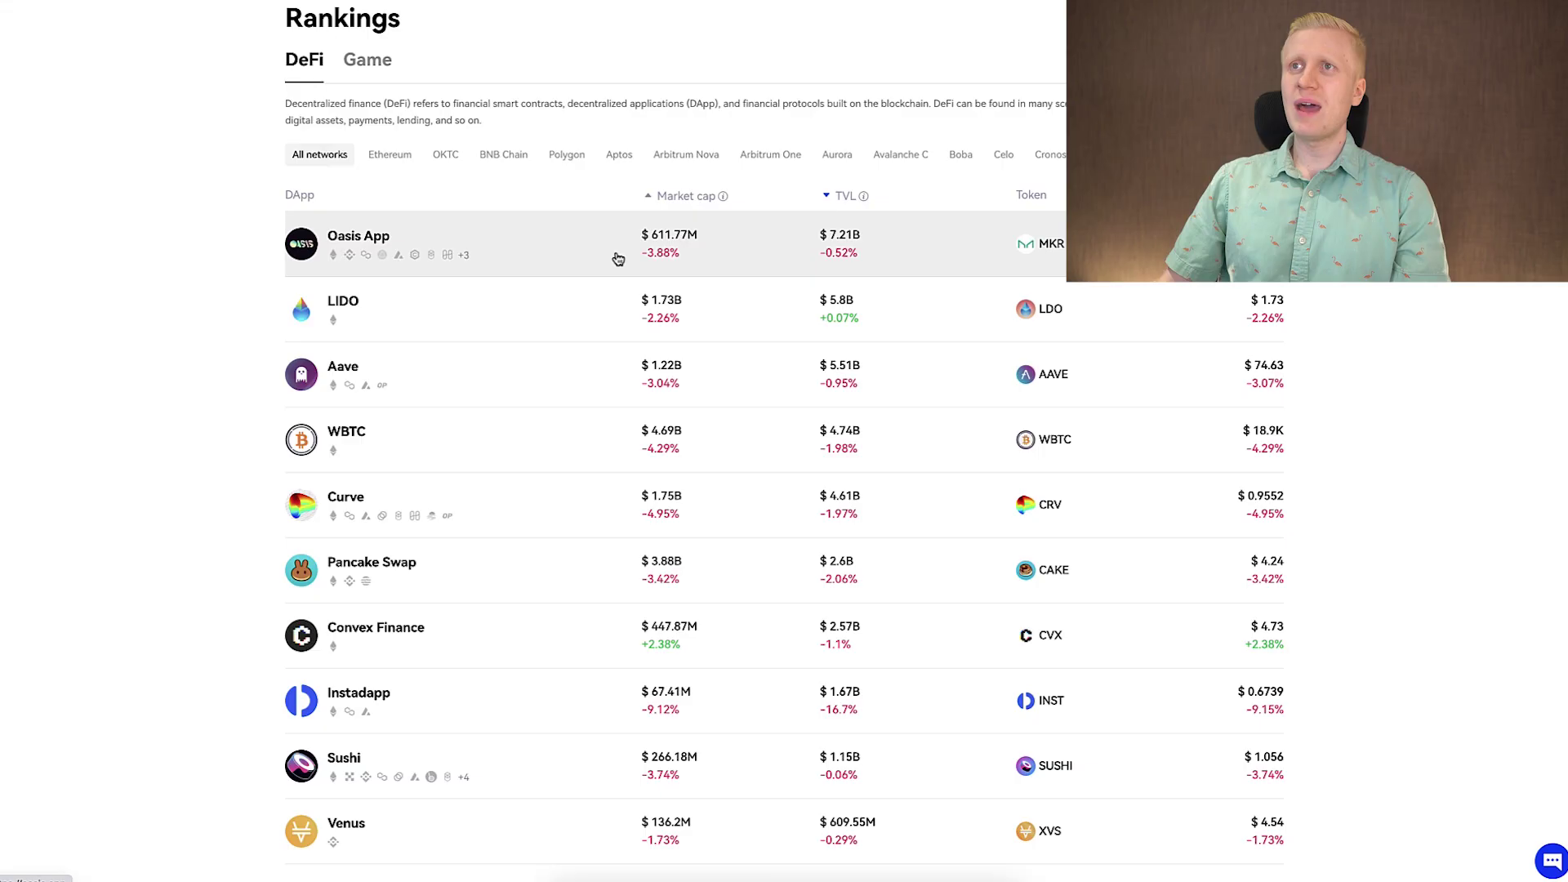
{"action": "scroll", "coordinate": [615, 256], "scroll_direction": "down", "scroll_amount": 4}
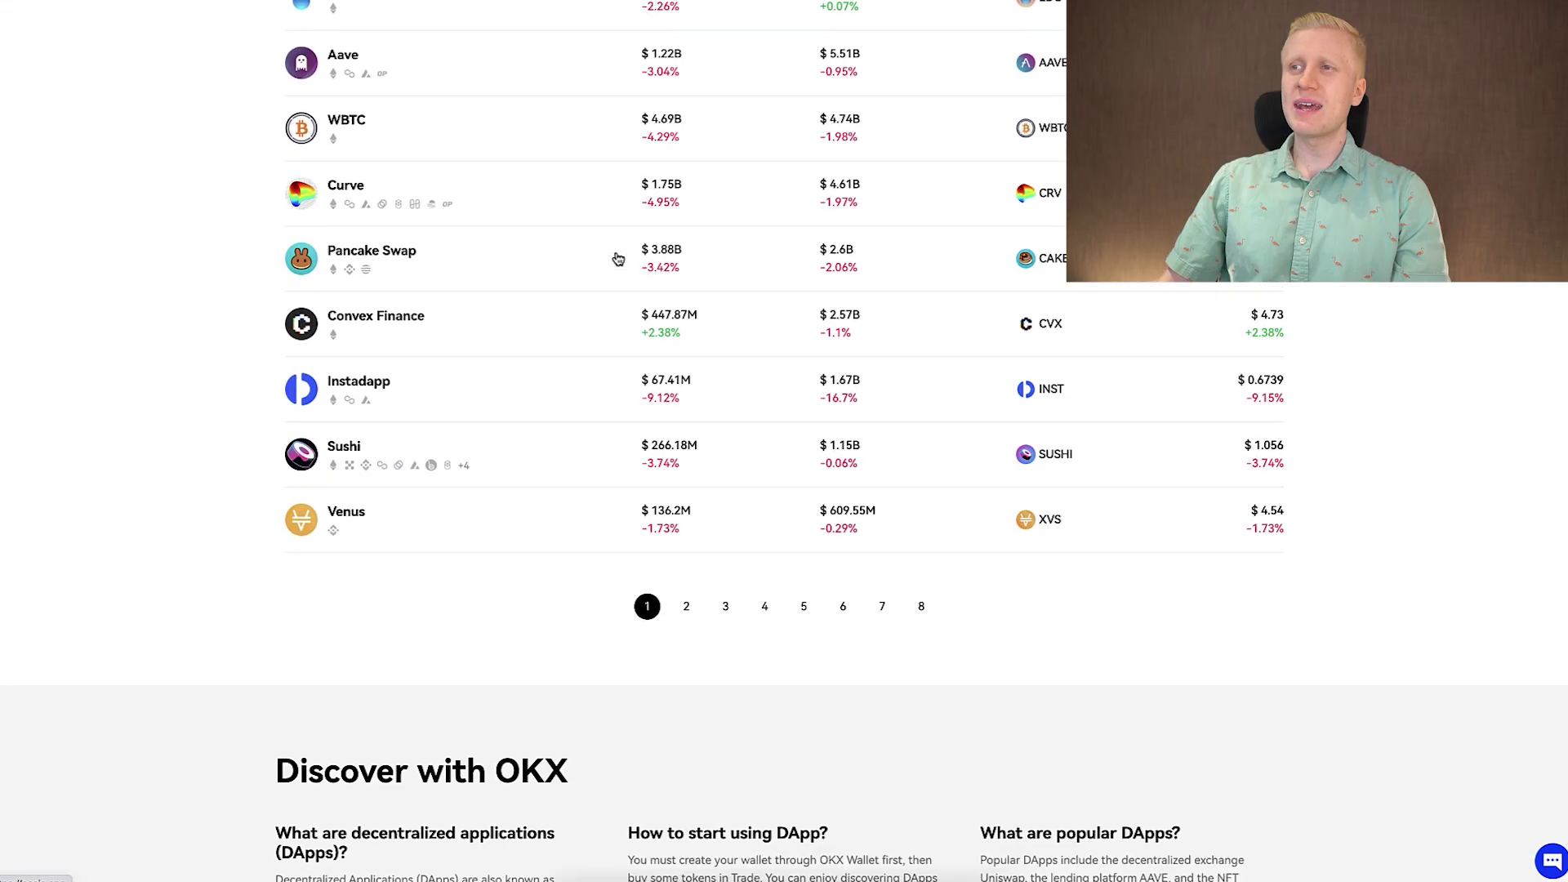
{"action": "scroll", "coordinate": [571, 351], "scroll_direction": "up", "scroll_amount": 1}
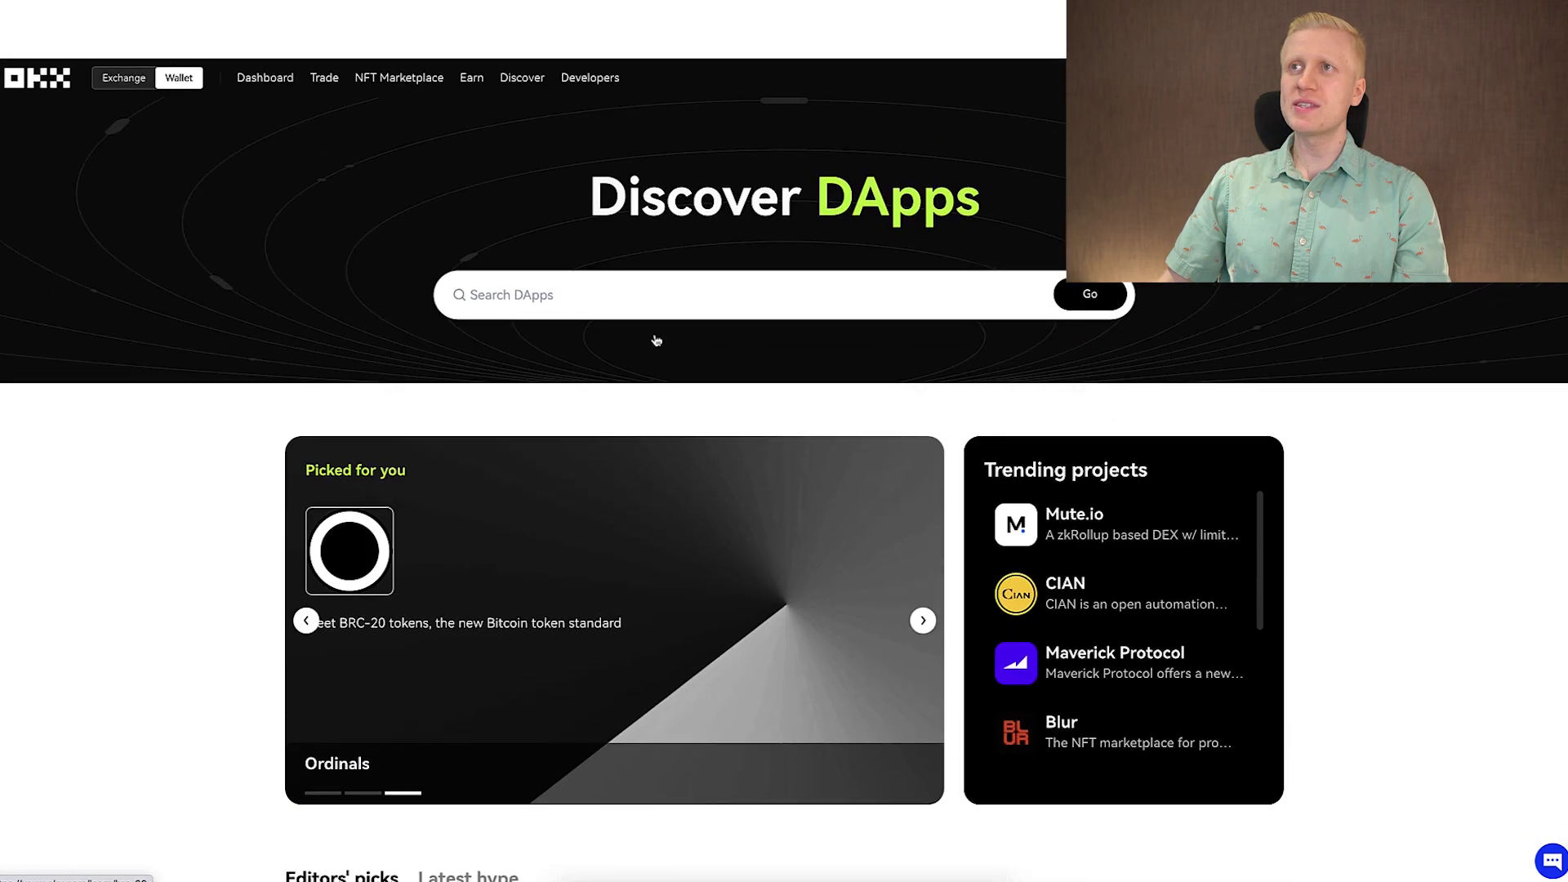
{"action": "scroll", "coordinate": [655, 340], "scroll_direction": "down", "scroll_amount": 1}
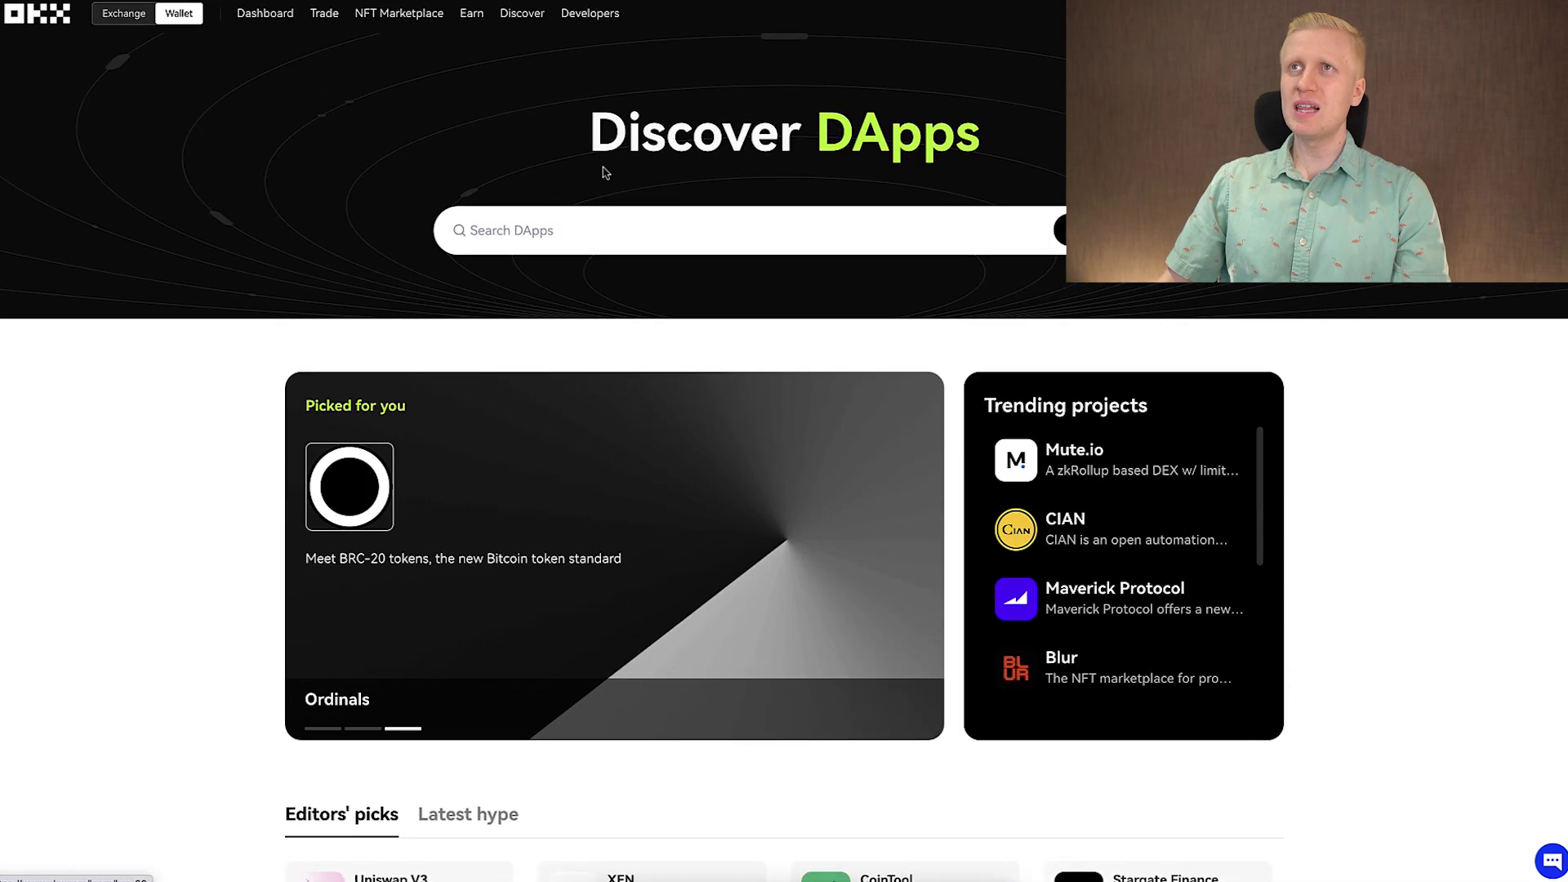